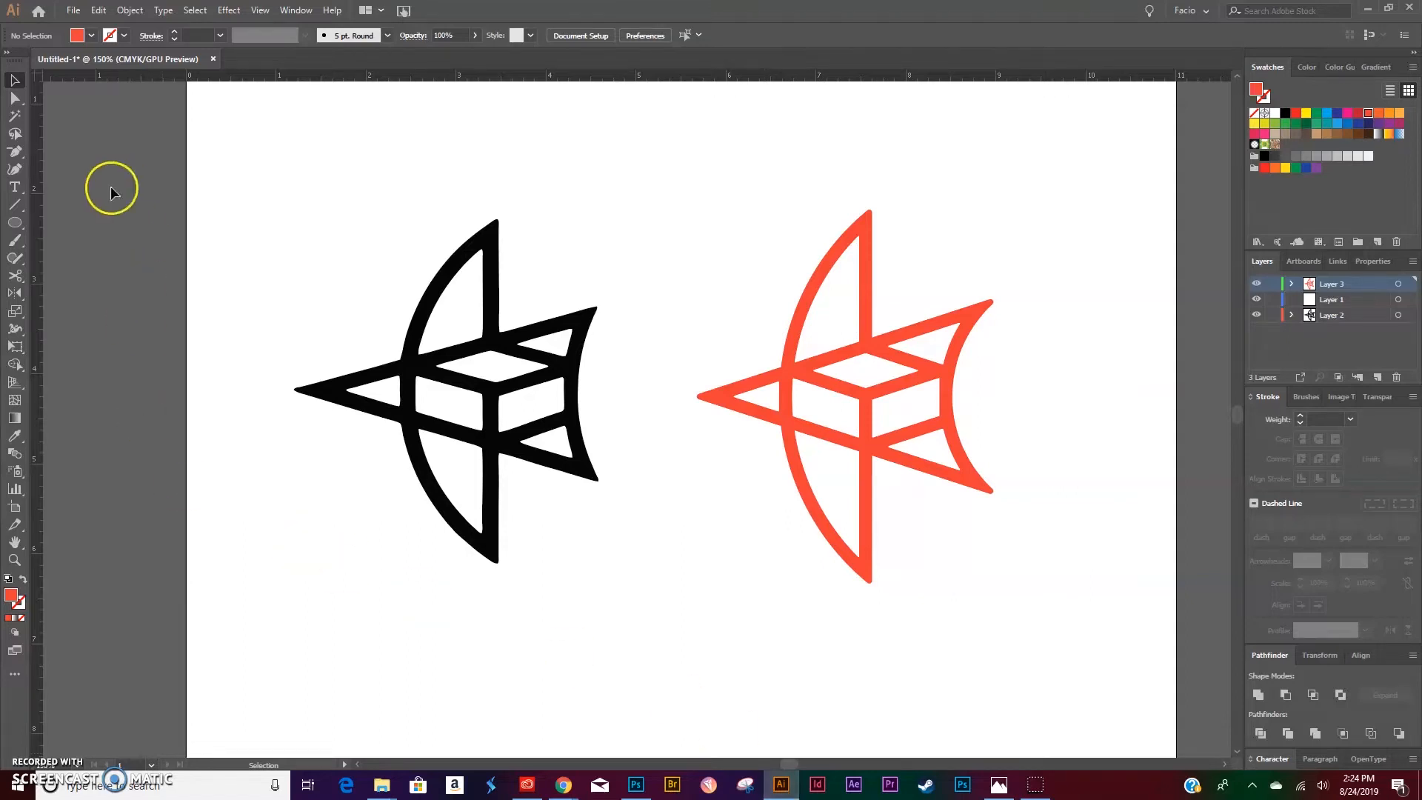
# Create a new landscape Letter document, 11 x 8.5 in, in CMYK.
pyautogui.click(73, 10)
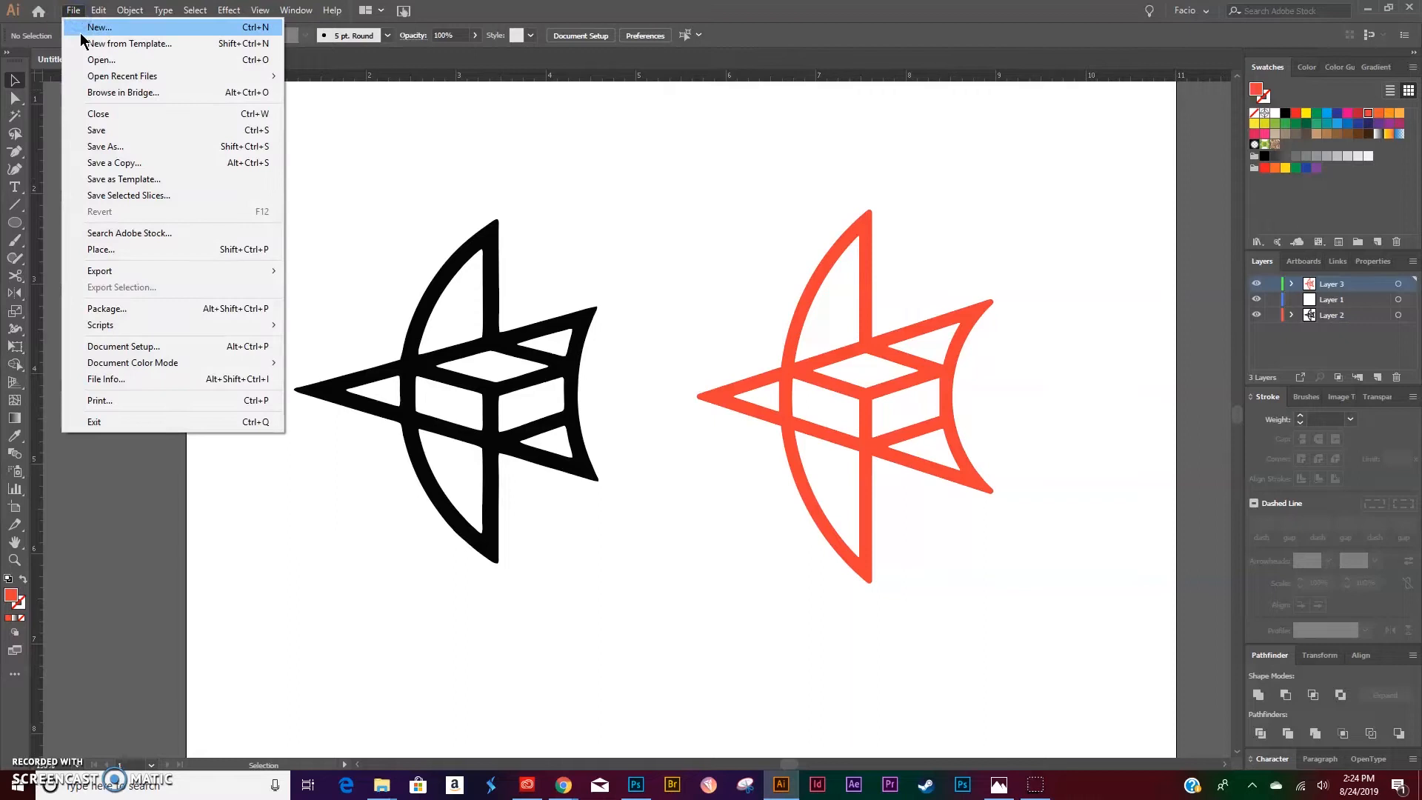
pyautogui.click(81, 32)
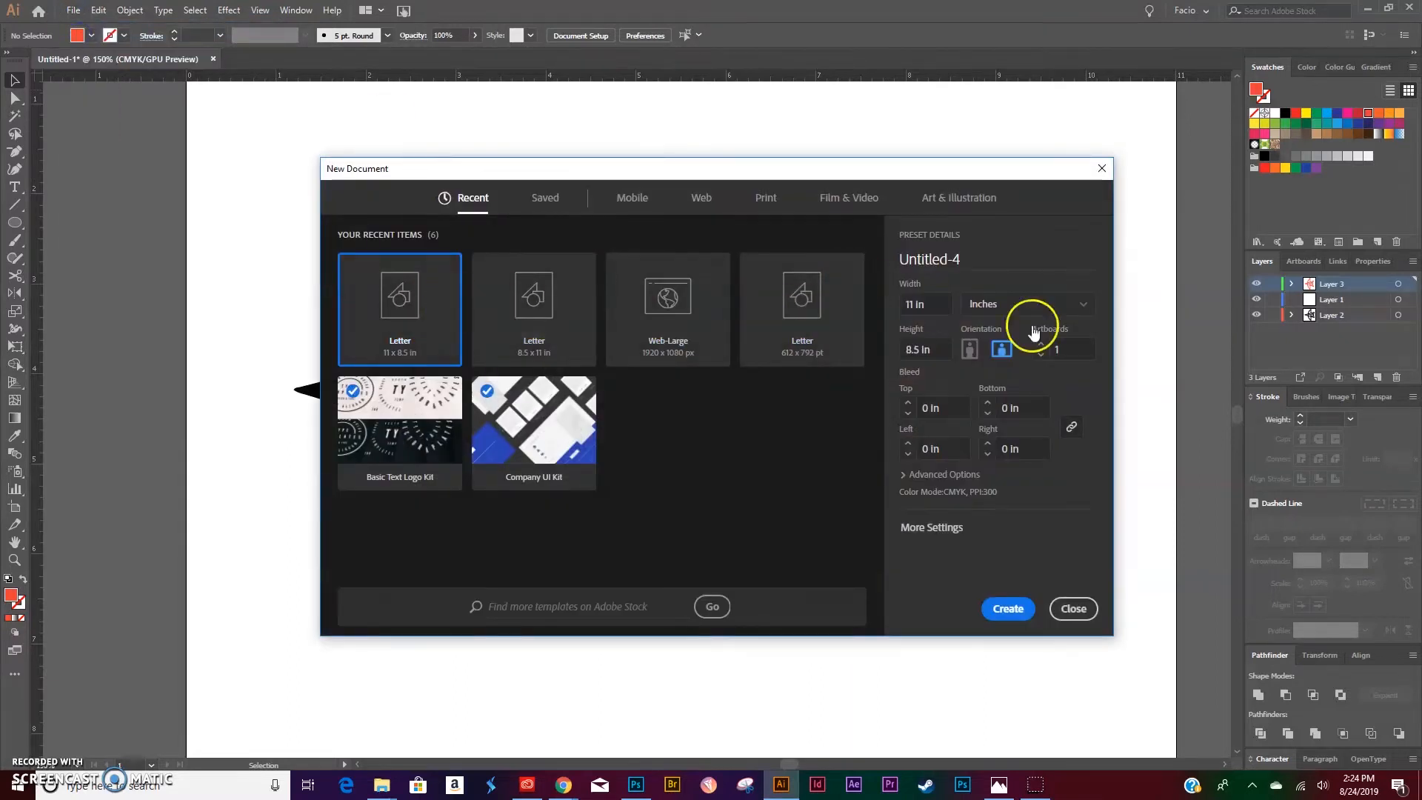
pyautogui.click(1002, 612)
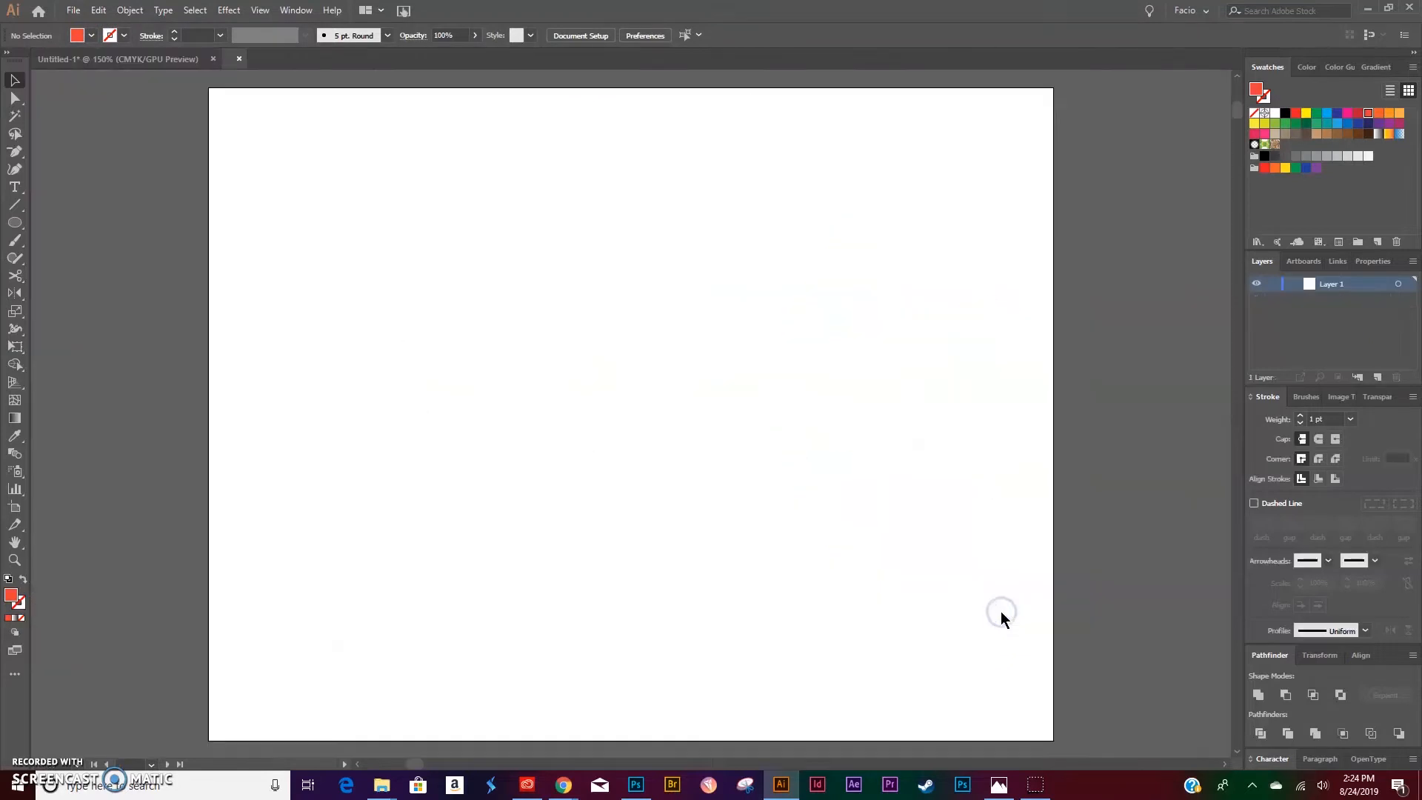
# Place the Internationale Luftfrachtgesellschaft SVG logo onto the artboard.
pyautogui.click(62, 10)
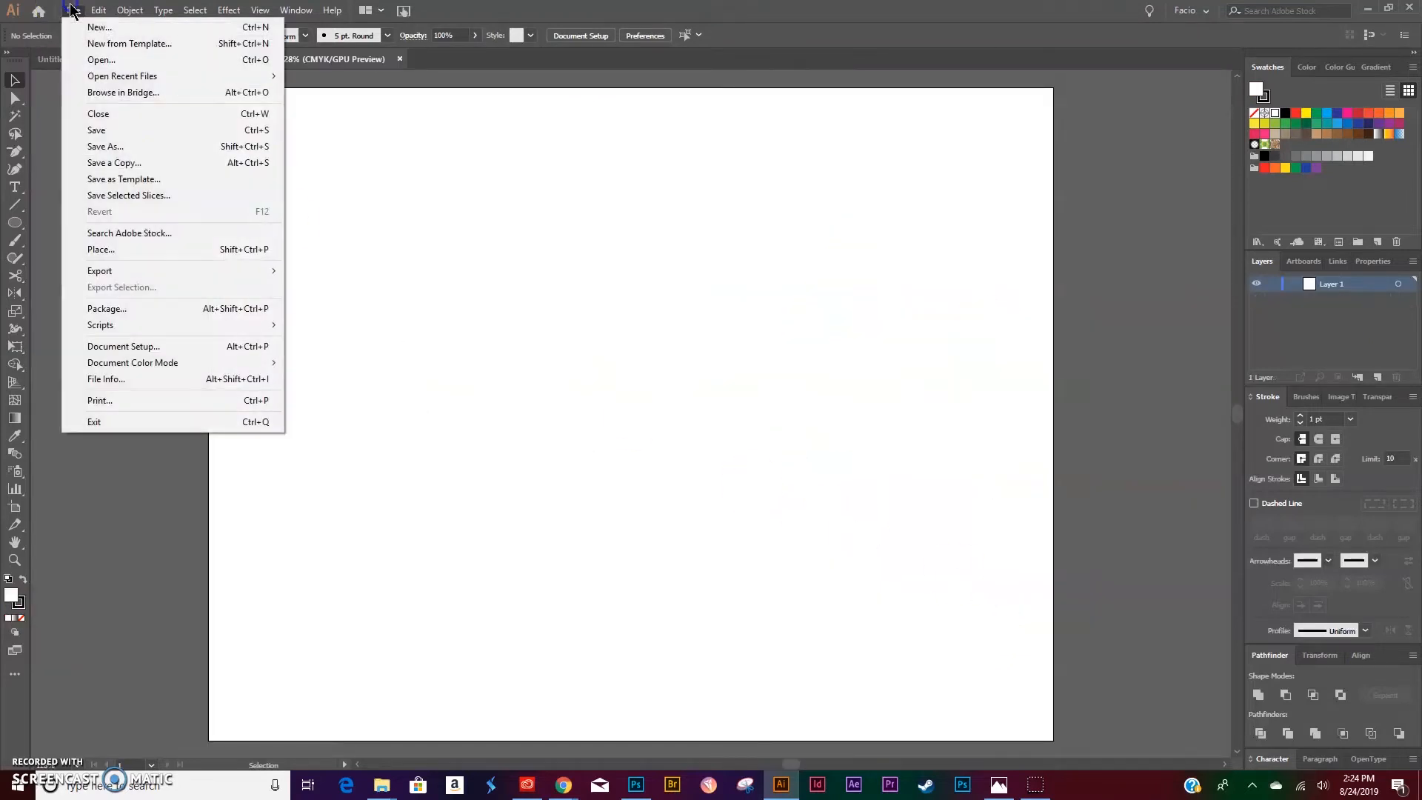
pyautogui.click(128, 250)
pyautogui.click(286, 106)
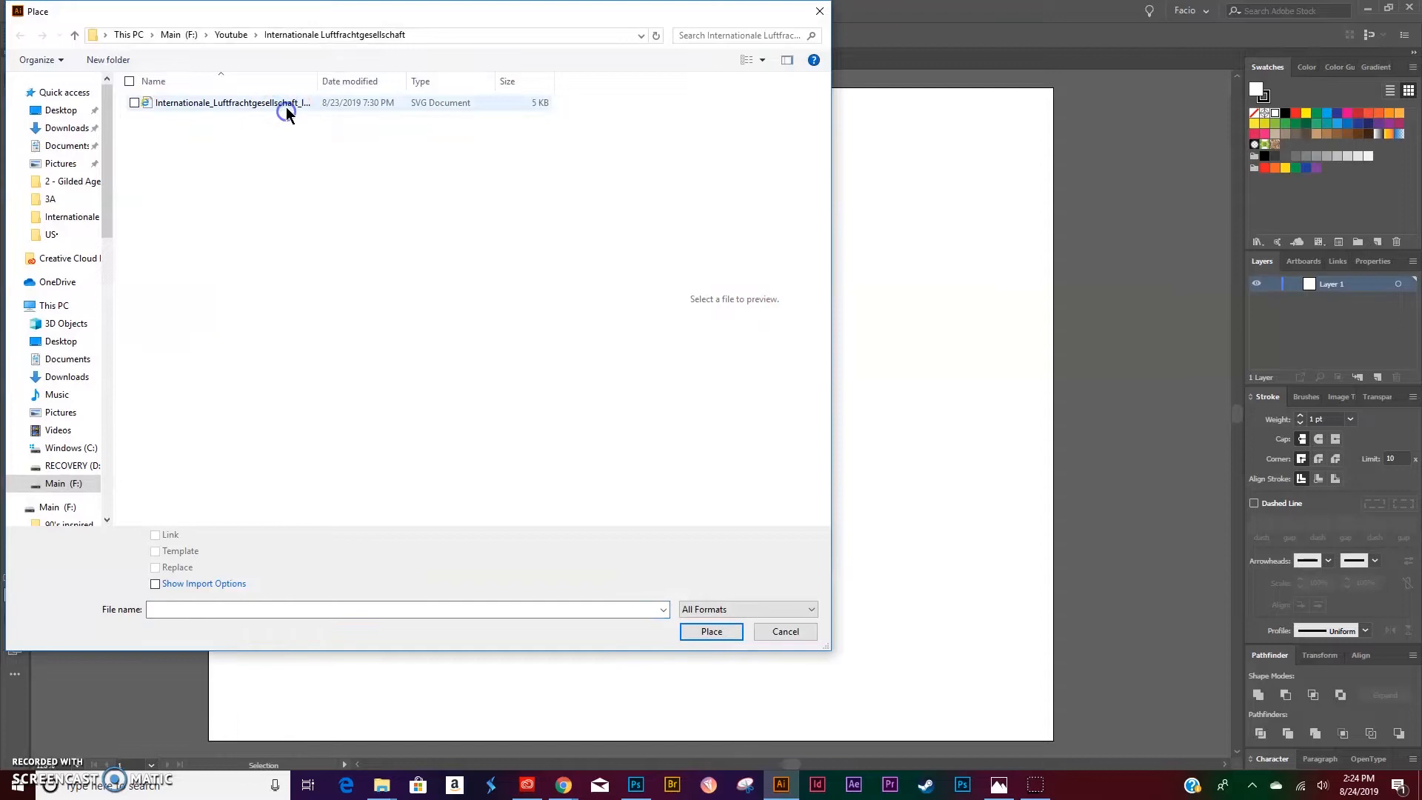
pyautogui.click(711, 631)
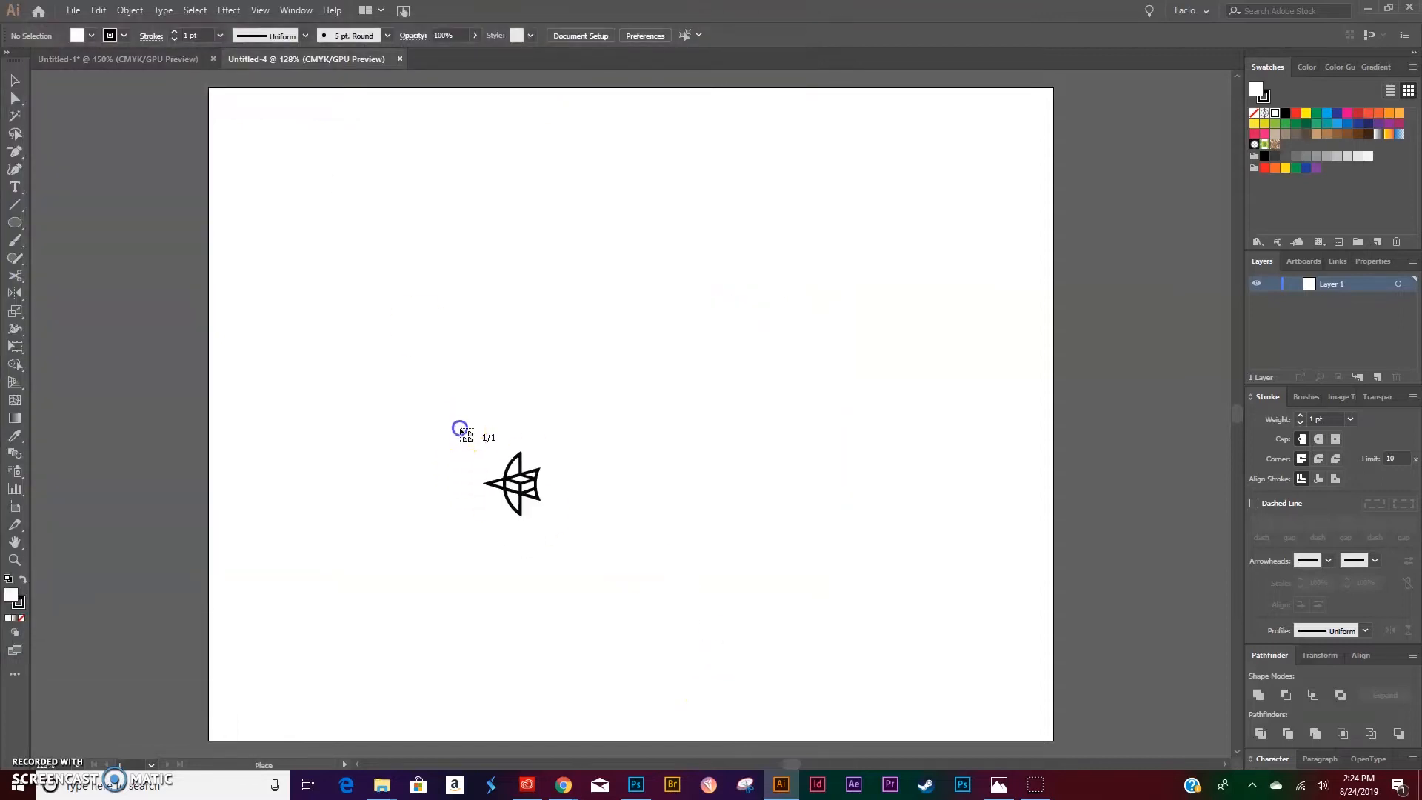
pyautogui.click(459, 427)
# Scale the placed logo up to about 2.77 x 3.13 in and move it to the left half of the artboard.
pyautogui.press('s')
pyautogui.press('Return')
pyautogui.click(962, 530)
pyautogui.press('v')
pyautogui.moveTo(542, 428); pyautogui.dragTo(423, 368)
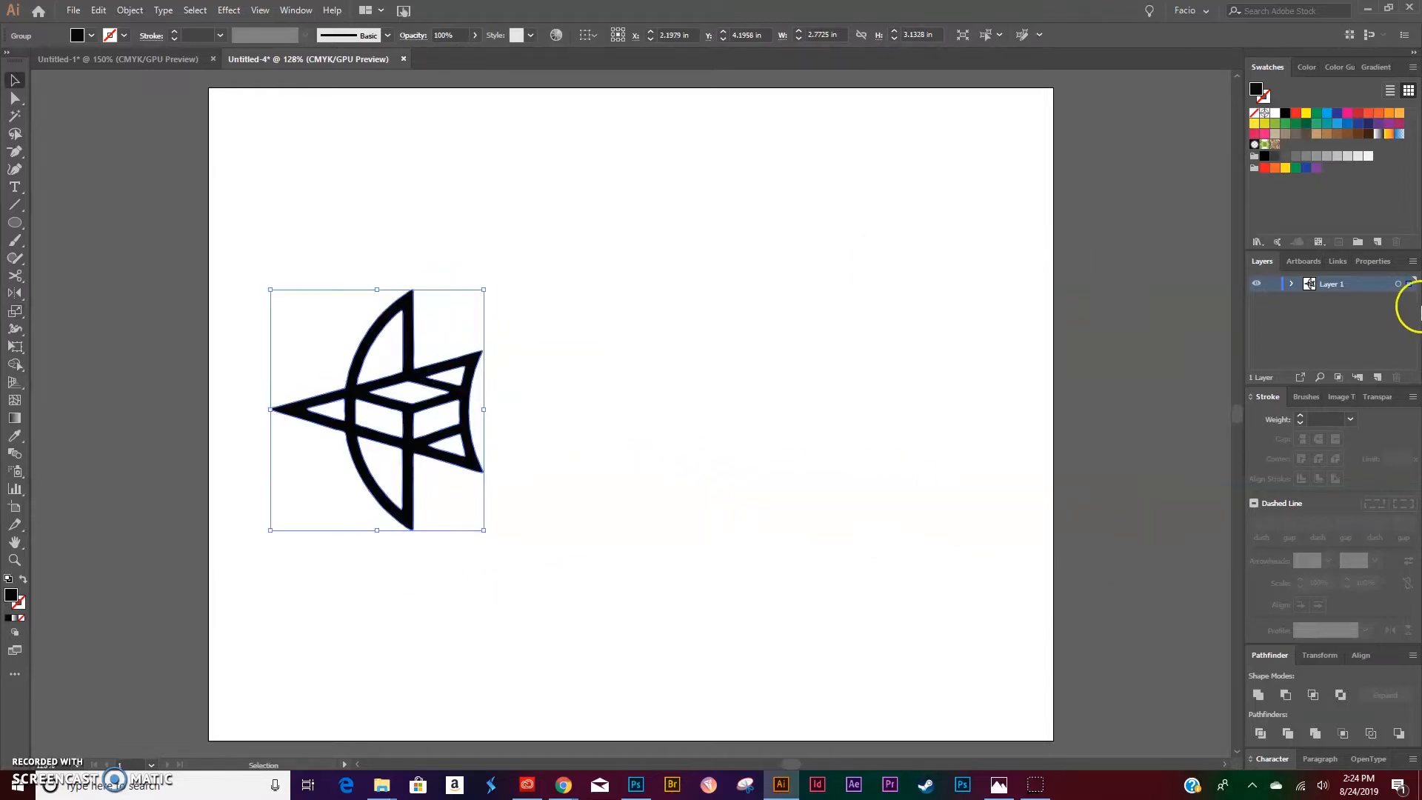
# Lock the logo's layer and rename it Original Logo, and add a new layer above it.
pyautogui.click(1275, 287)
pyautogui.doubleClick(1333, 286)
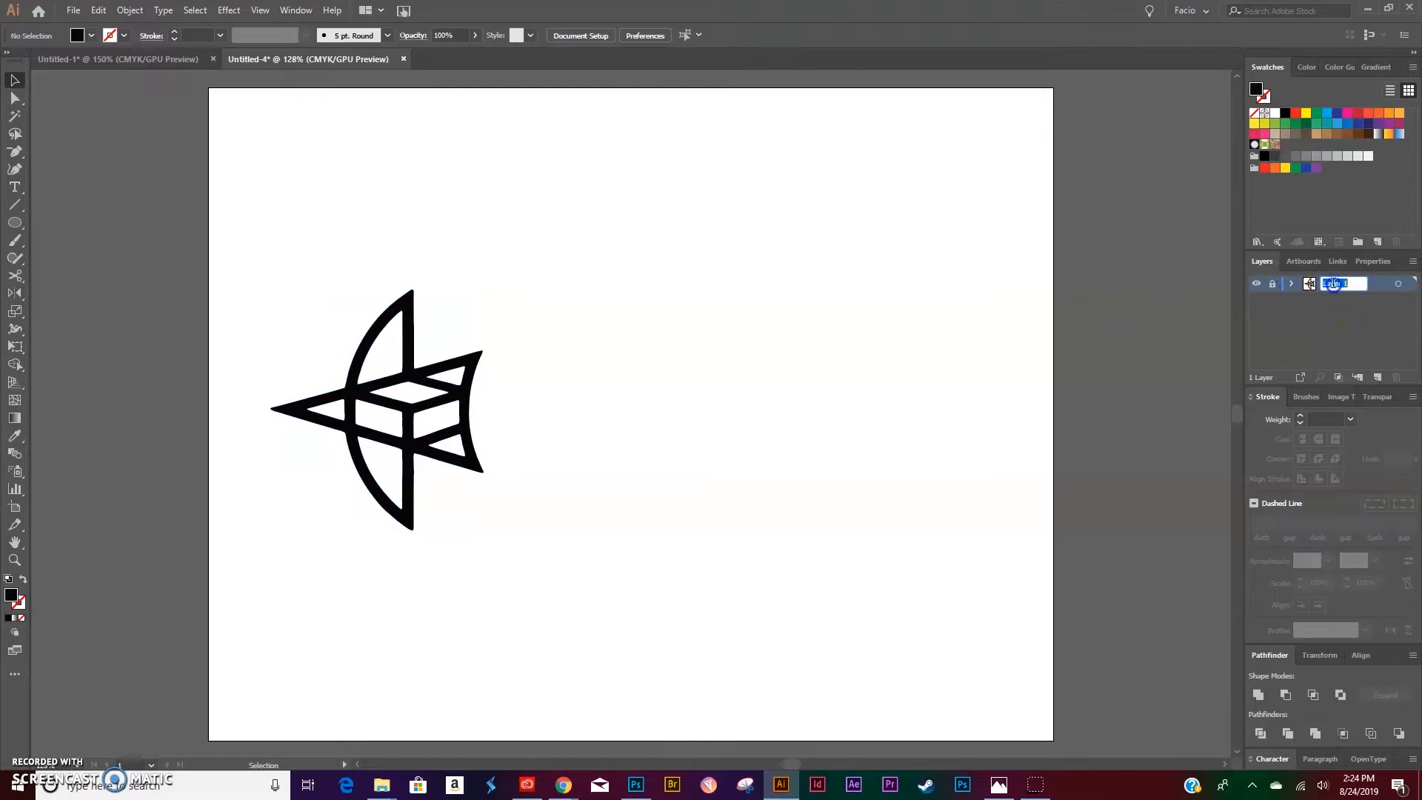
pyautogui.write('original Logo')
pyautogui.click(15, 80)
pyautogui.click(1377, 377)
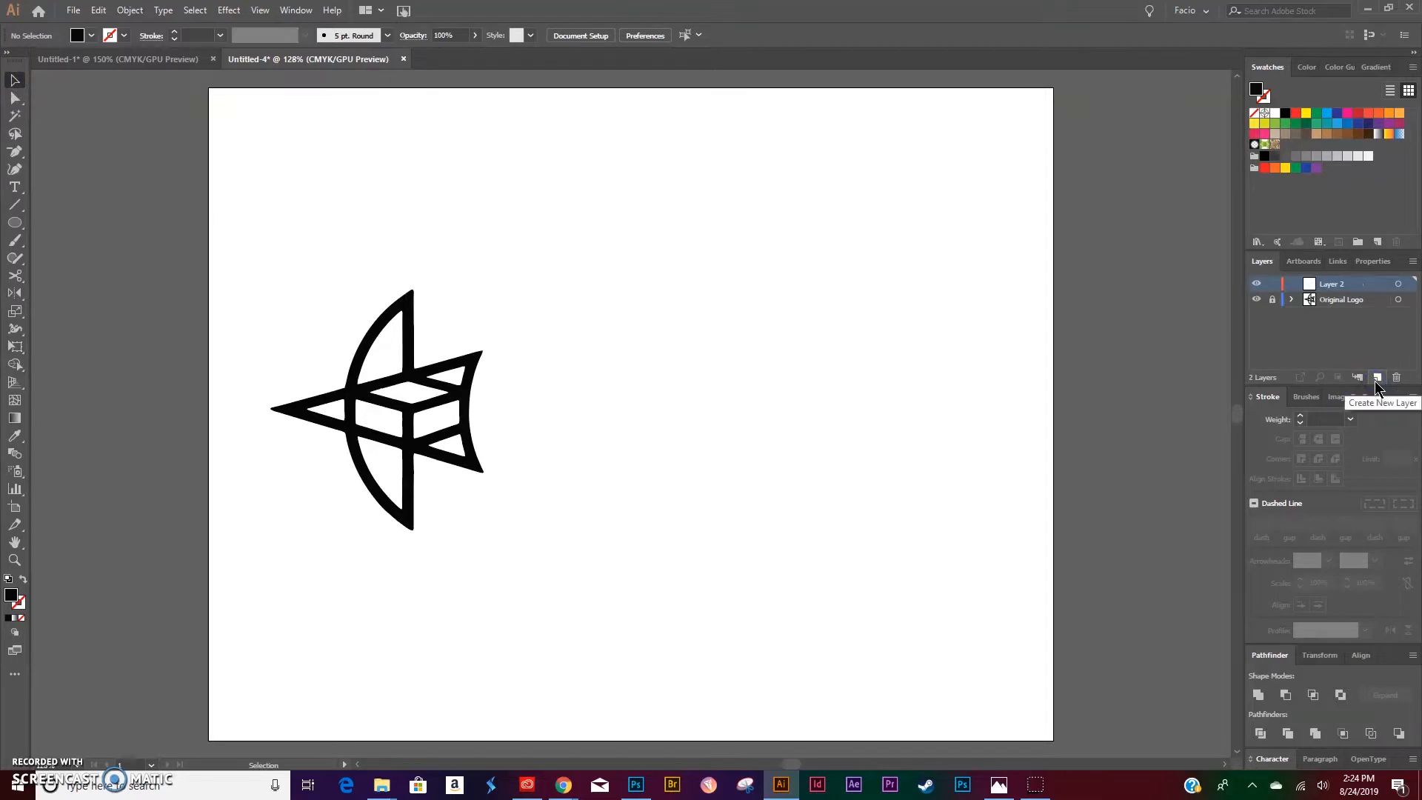
# Draw a horizontal line about 3.19 in long beside the logo and give it a 12 pt black stroke.
pyautogui.click(18, 206)
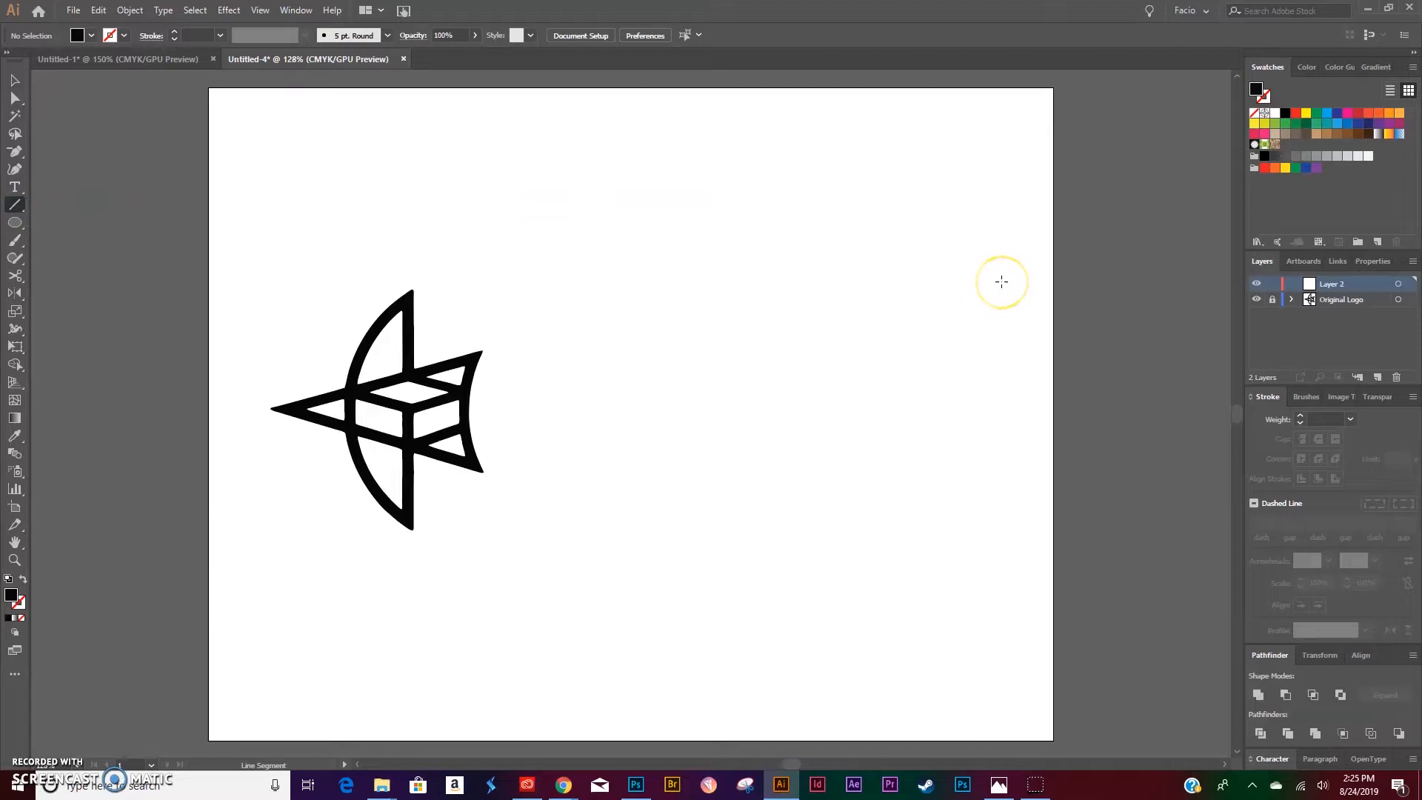
pyautogui.moveTo(377, 409); pyautogui.dragTo(1005, 420)
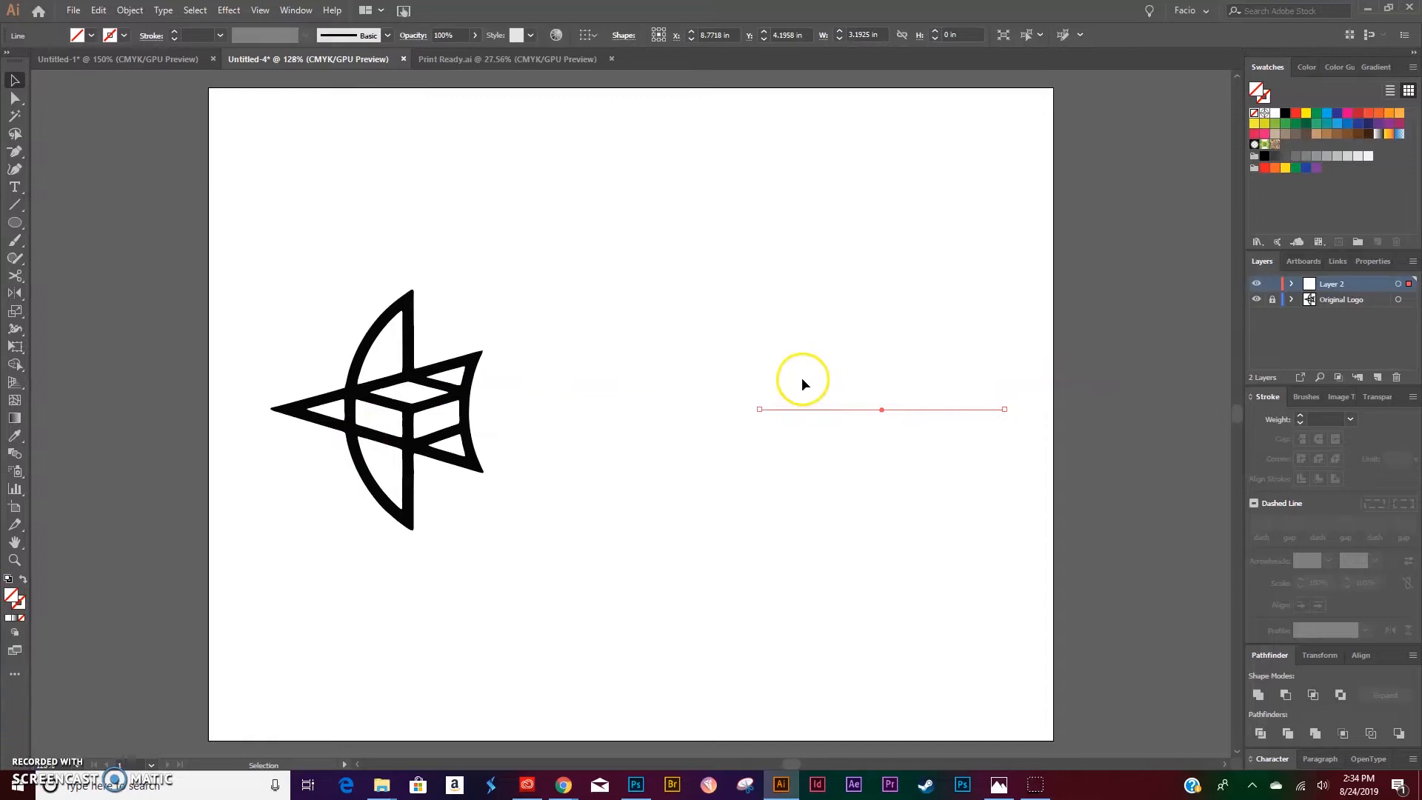
pyautogui.click(189, 34)
pyautogui.write('12')
pyautogui.press('Return')
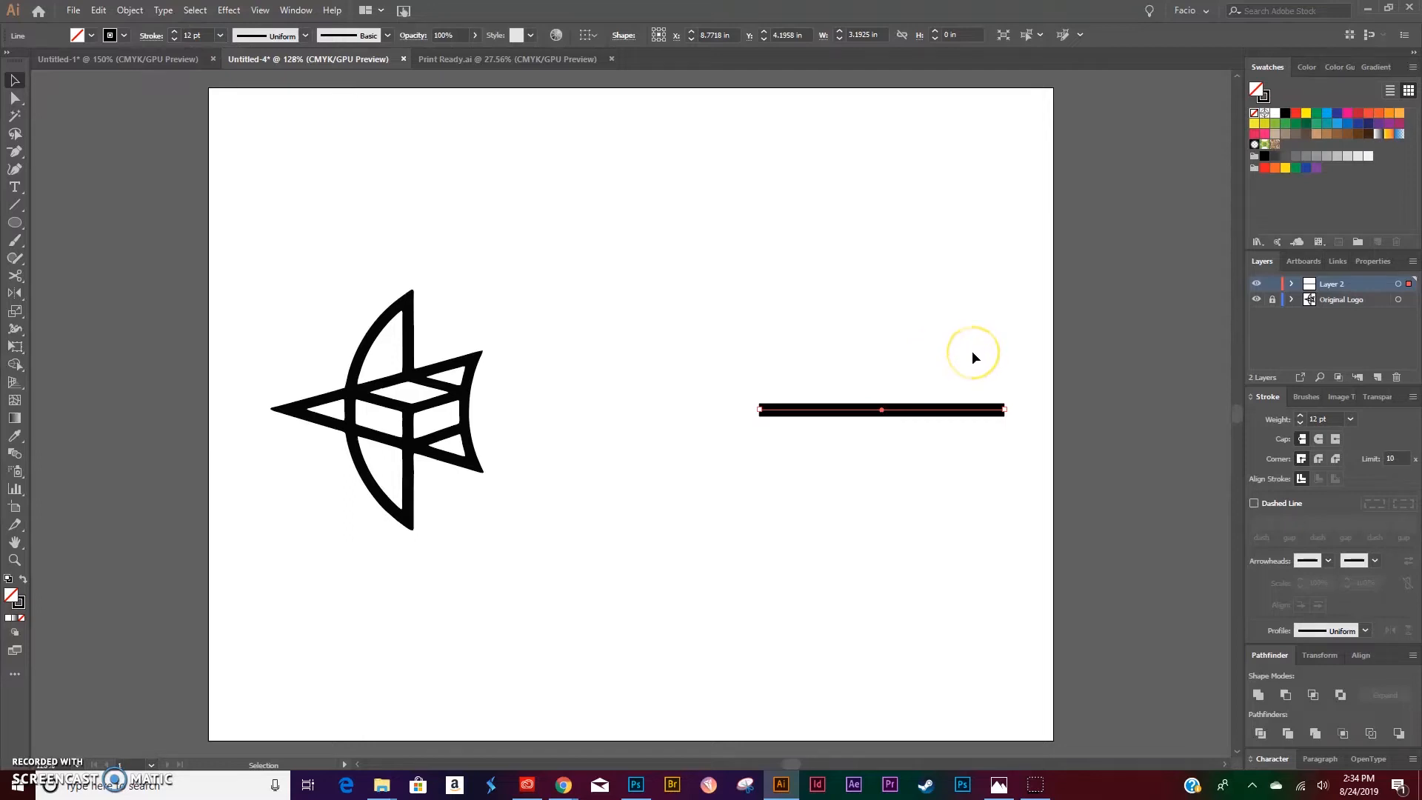
# Set the line's rotation angle to 18°.
pyautogui.click(1363, 263)
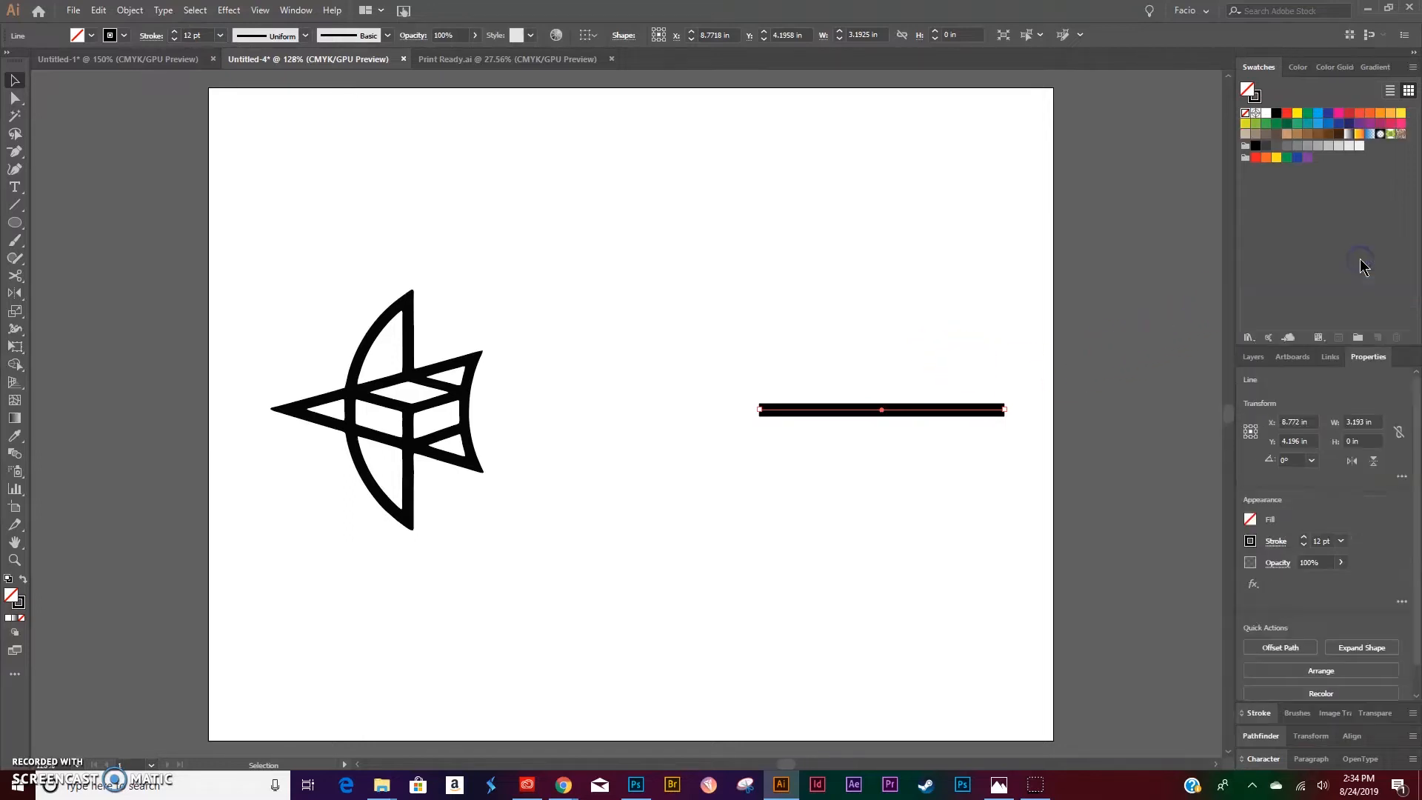
pyautogui.click(1292, 460)
pyautogui.write('1')
pyautogui.press('Return')
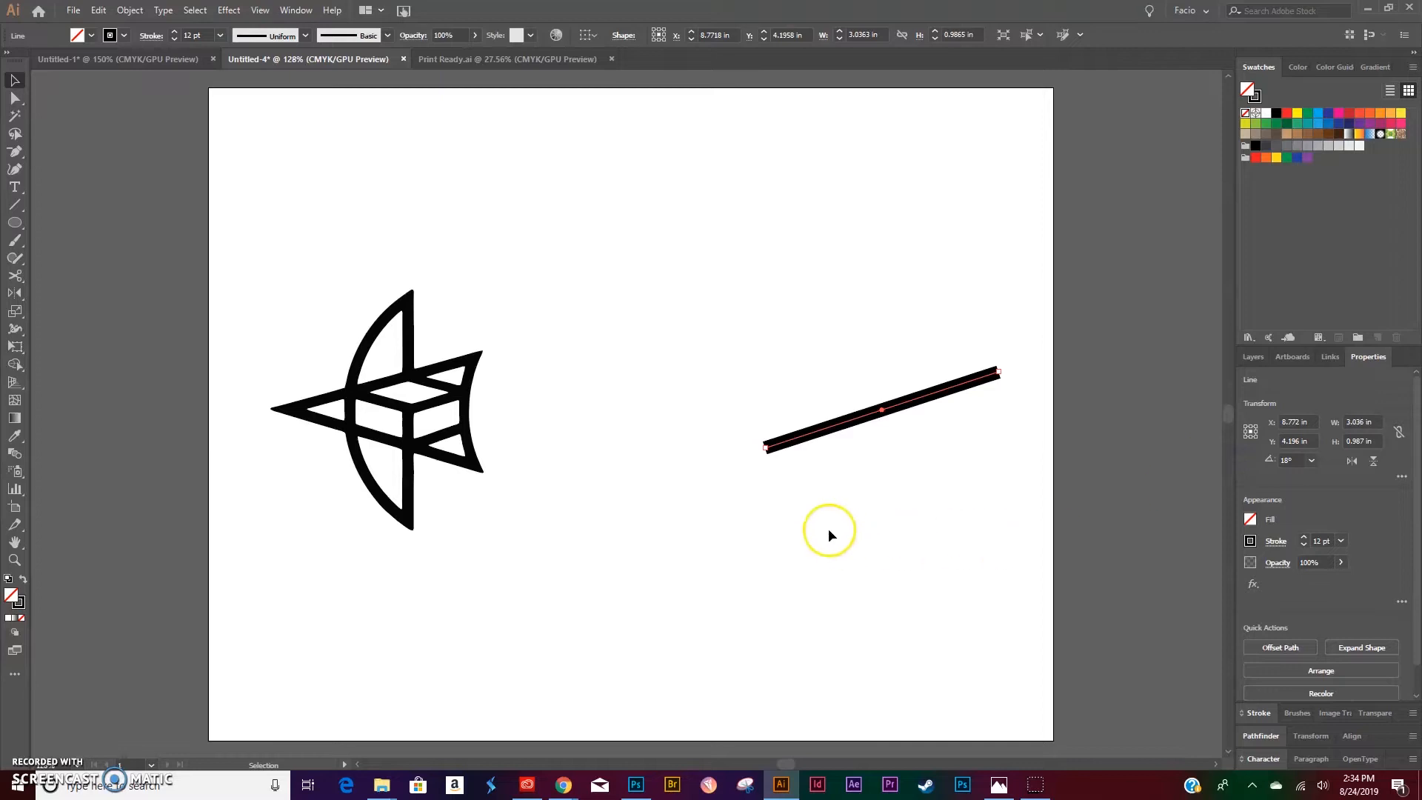
# Reflect a copy of the line across the vertical axis through its lower end to form a V.
pyautogui.press('o')
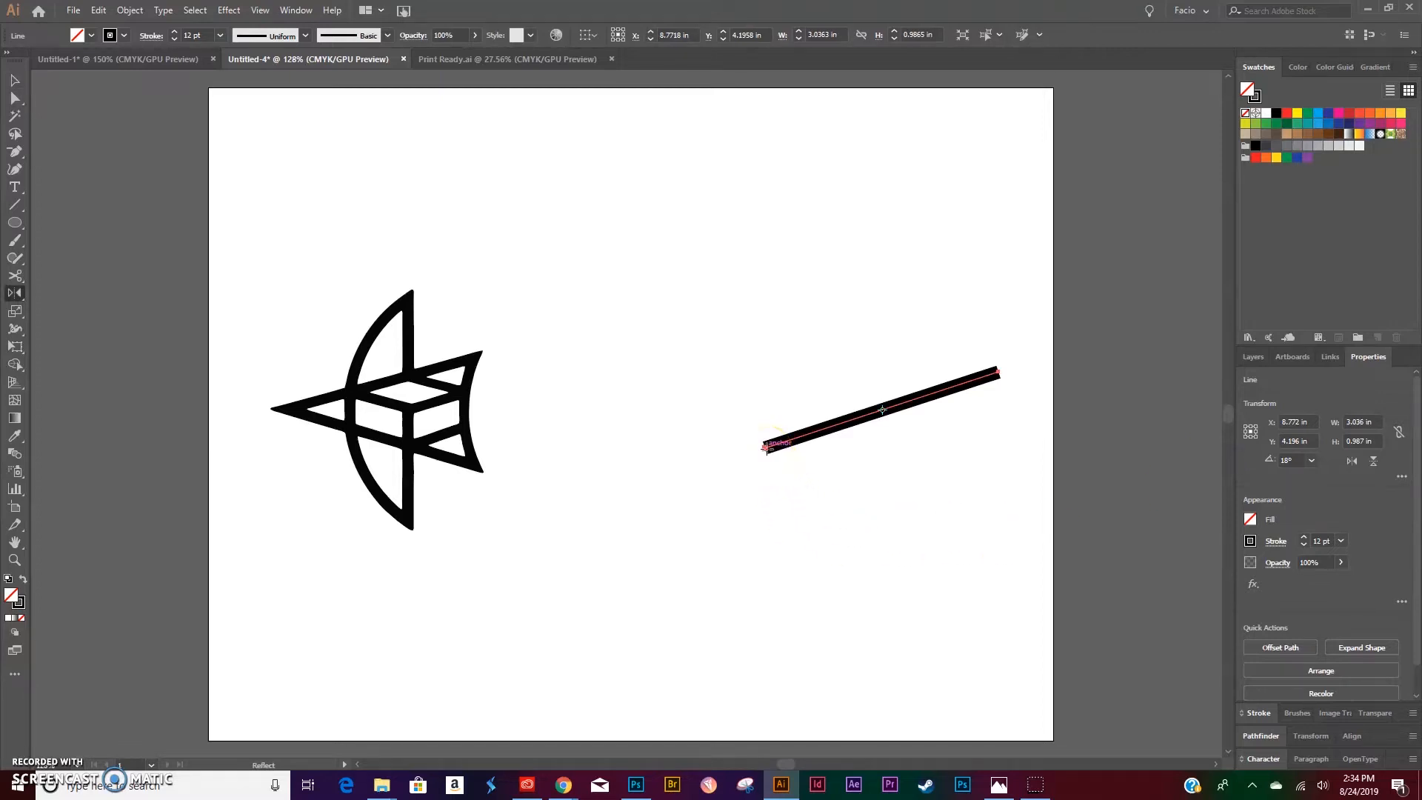
pyautogui.keyDown('alt'); pyautogui.click(765, 448); pyautogui.keyUp('alt')
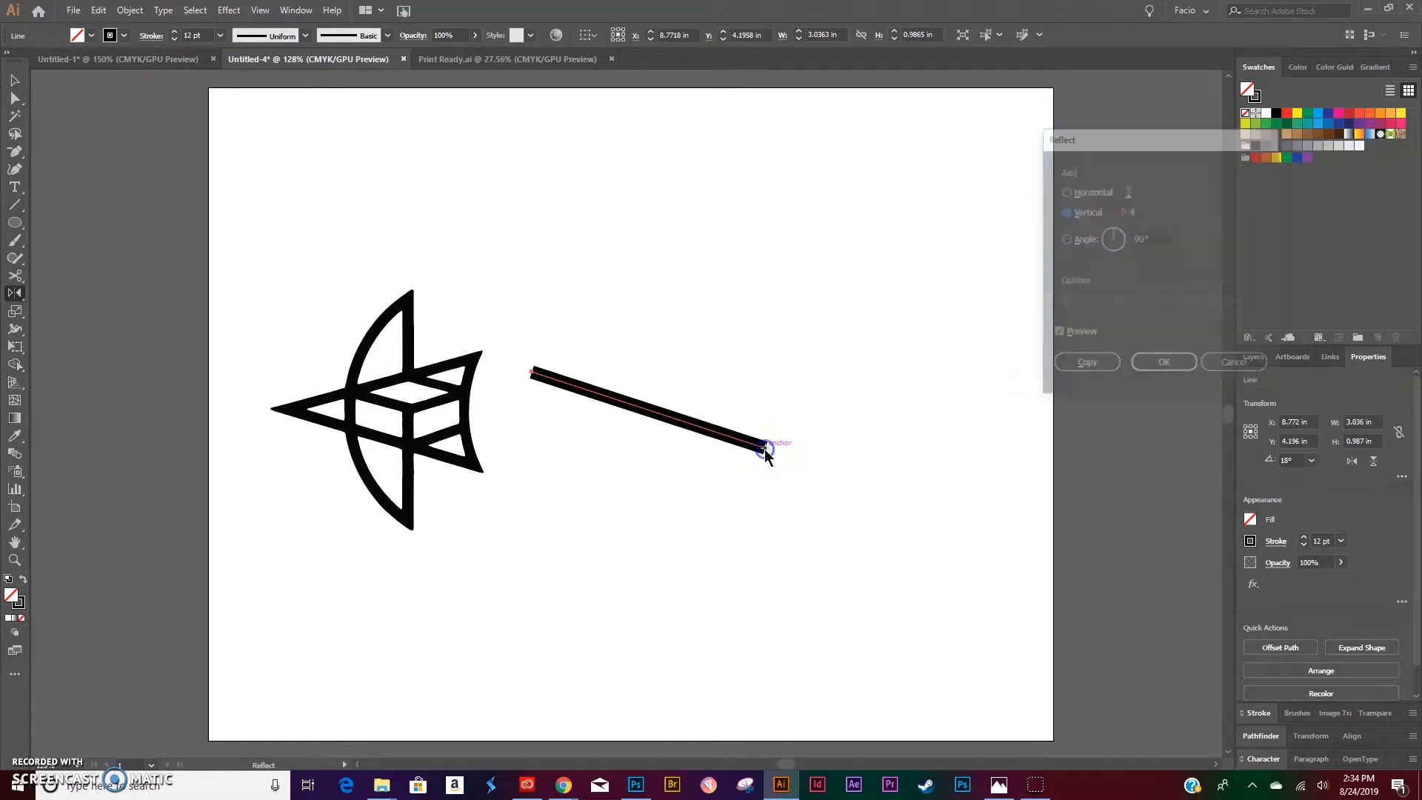
pyautogui.click(1067, 364)
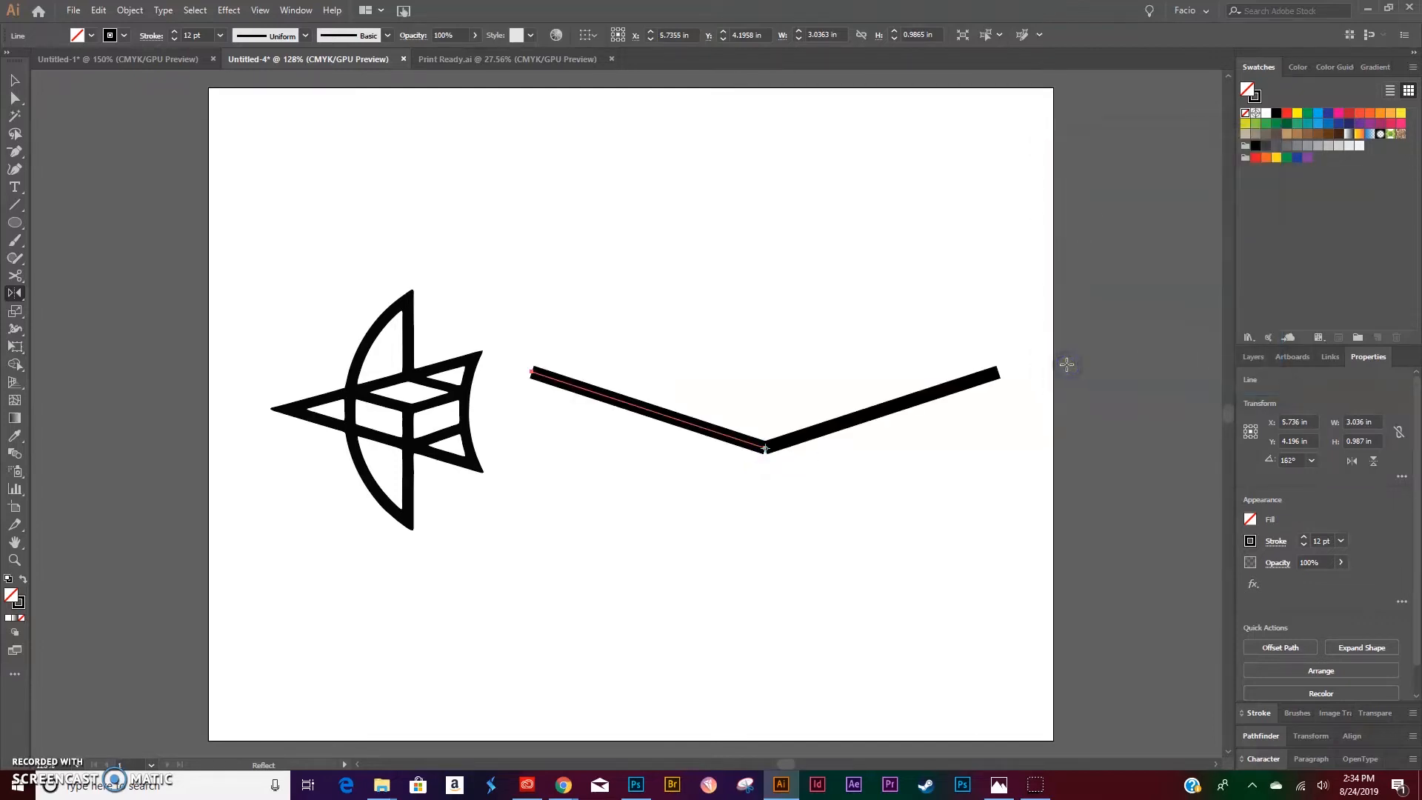
# Join the two angled lines into a single V-shaped path.
pyautogui.press('v')
pyautogui.moveTo(734, 375); pyautogui.dragTo(822, 539)
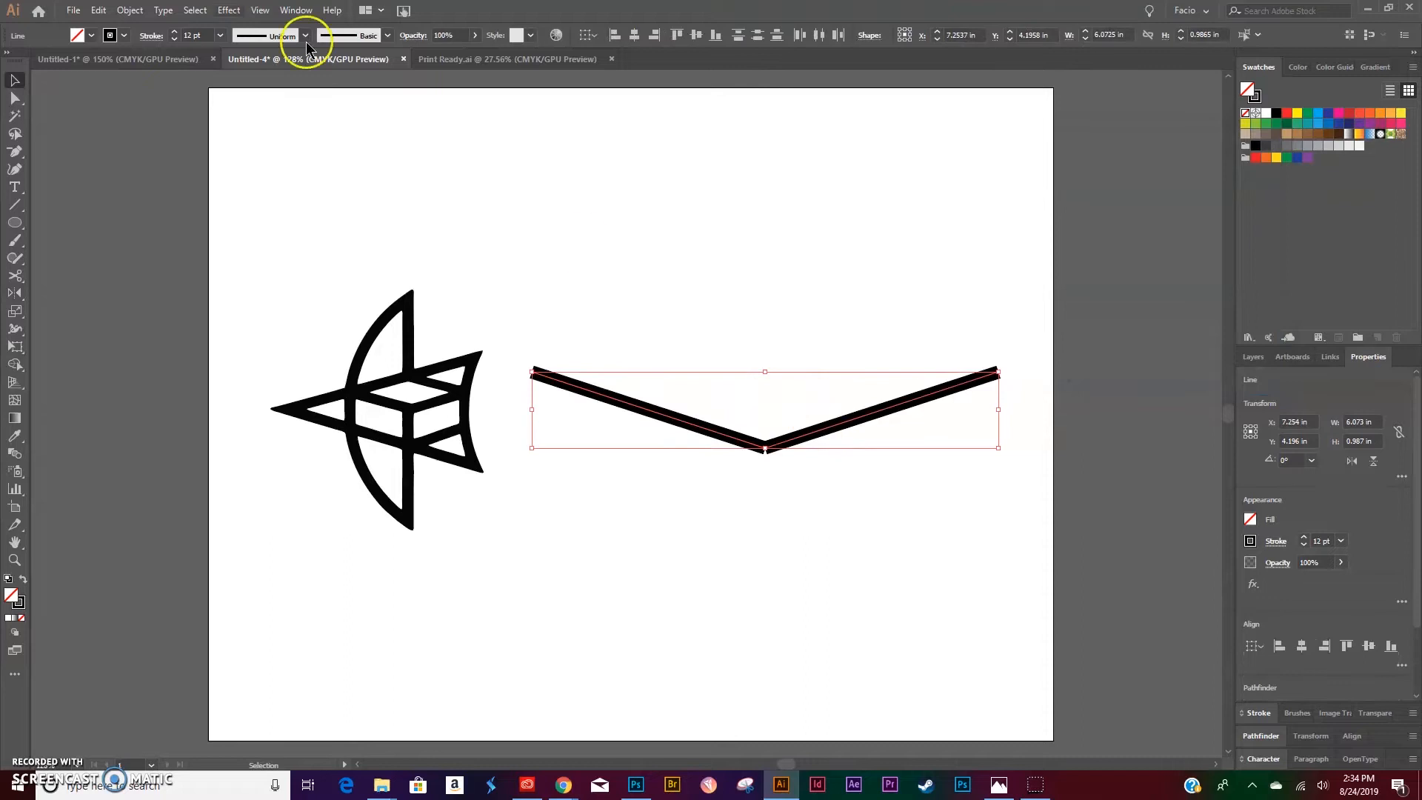
pyautogui.click(130, 11)
pyautogui.moveTo(212, 350)
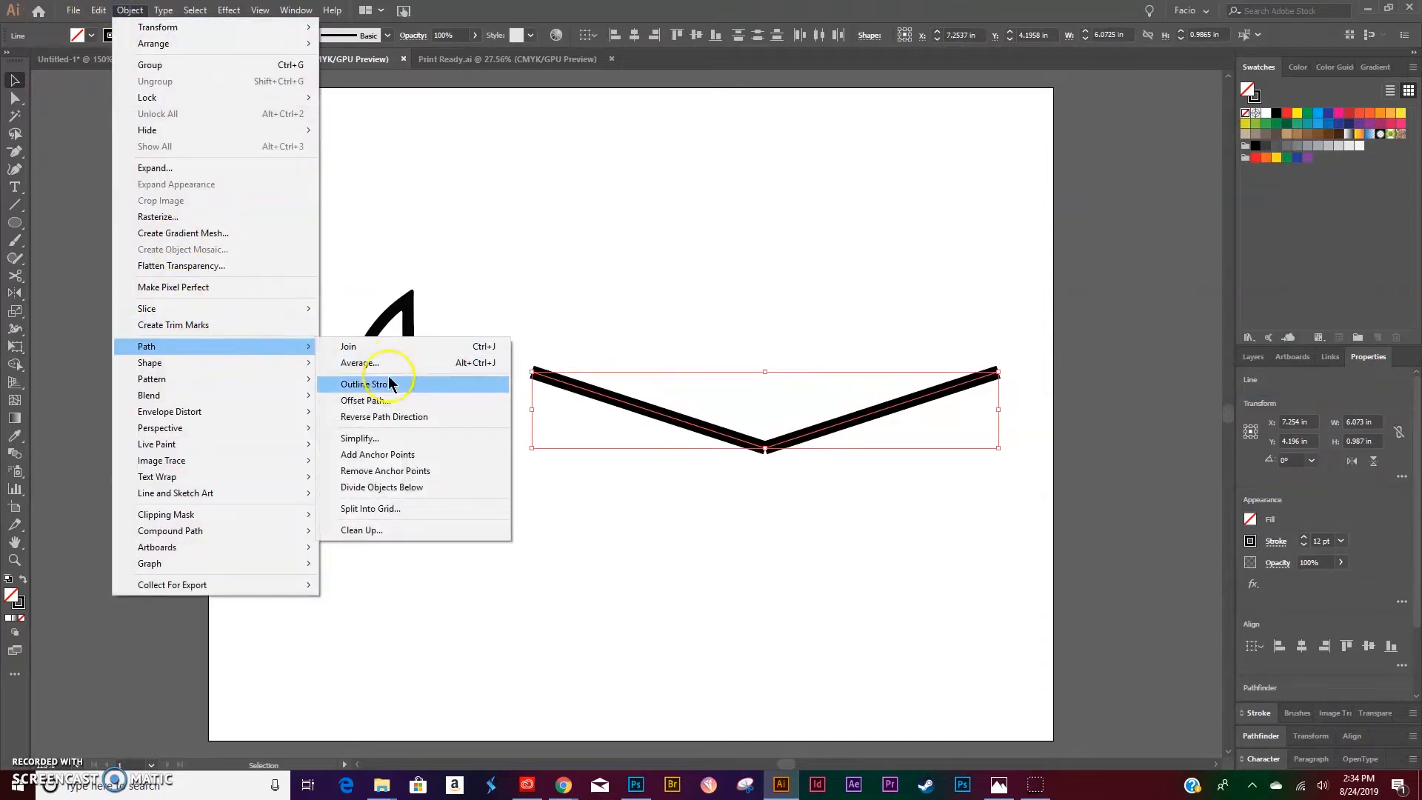
pyautogui.click(377, 346)
pyautogui.click(814, 515)
# Reflect a copy of the V across the horizontal axis through its upper right endpoint to form a rhombus.
pyautogui.moveTo(796, 403); pyautogui.dragTo(786, 543)
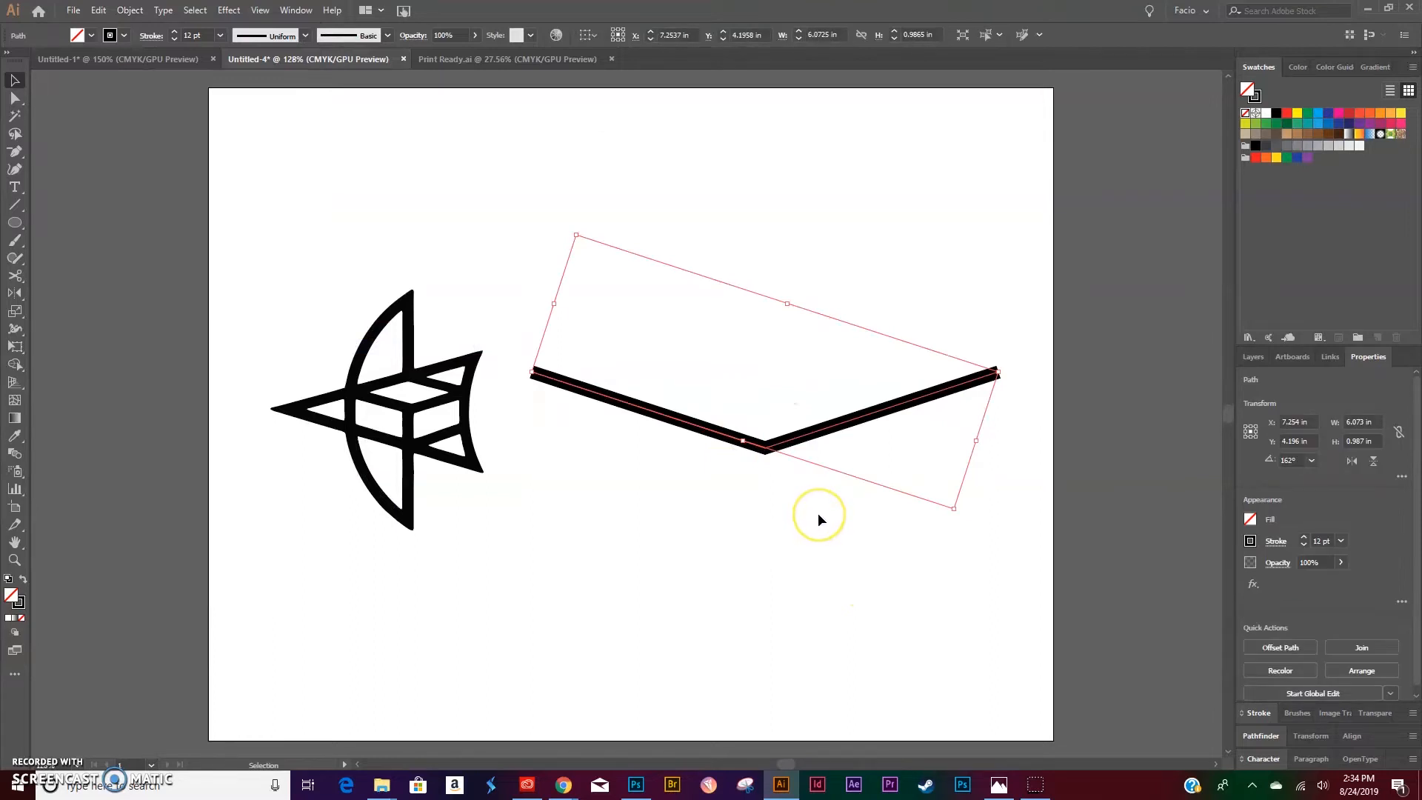
pyautogui.press('o')
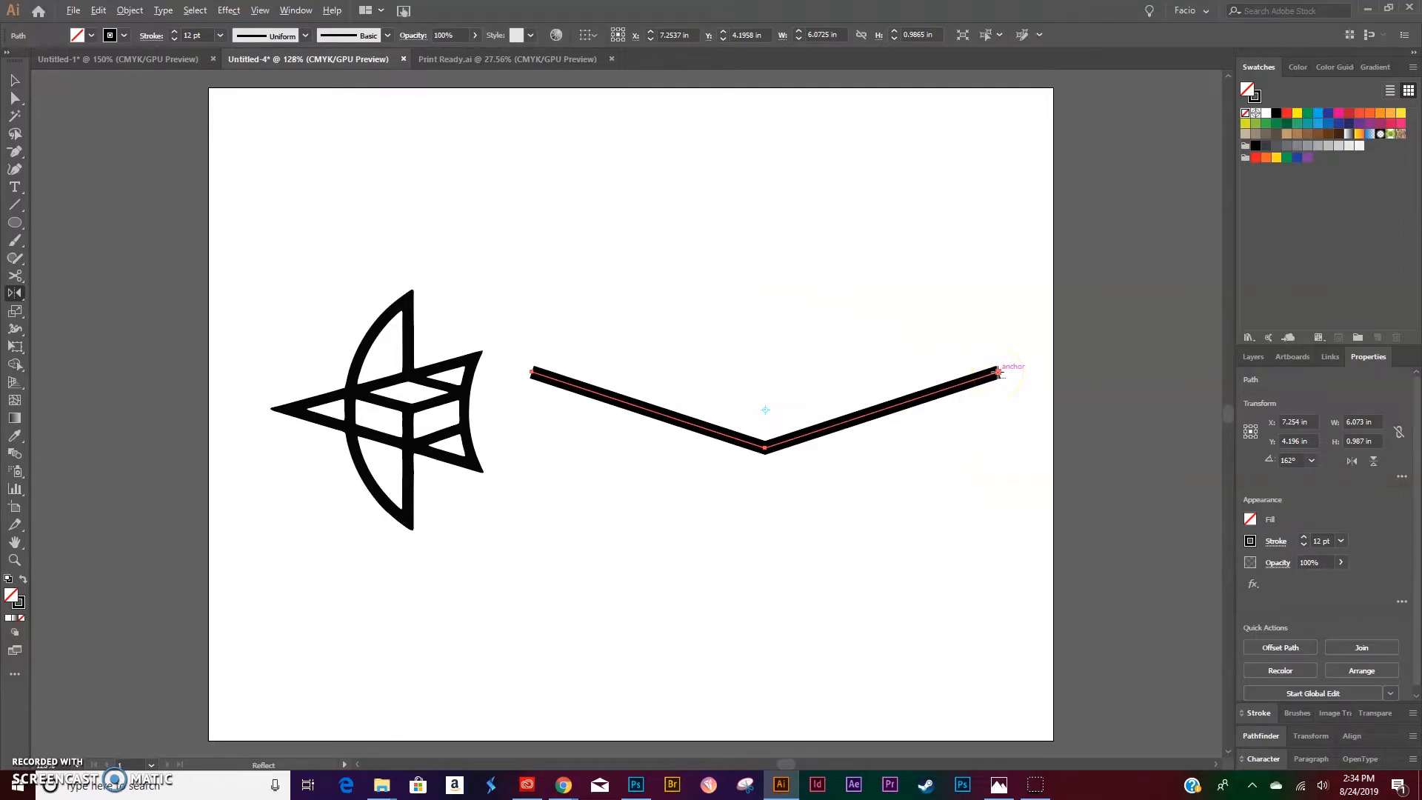
pyautogui.keyDown('alt'); pyautogui.click(998, 371); pyautogui.keyUp('alt')
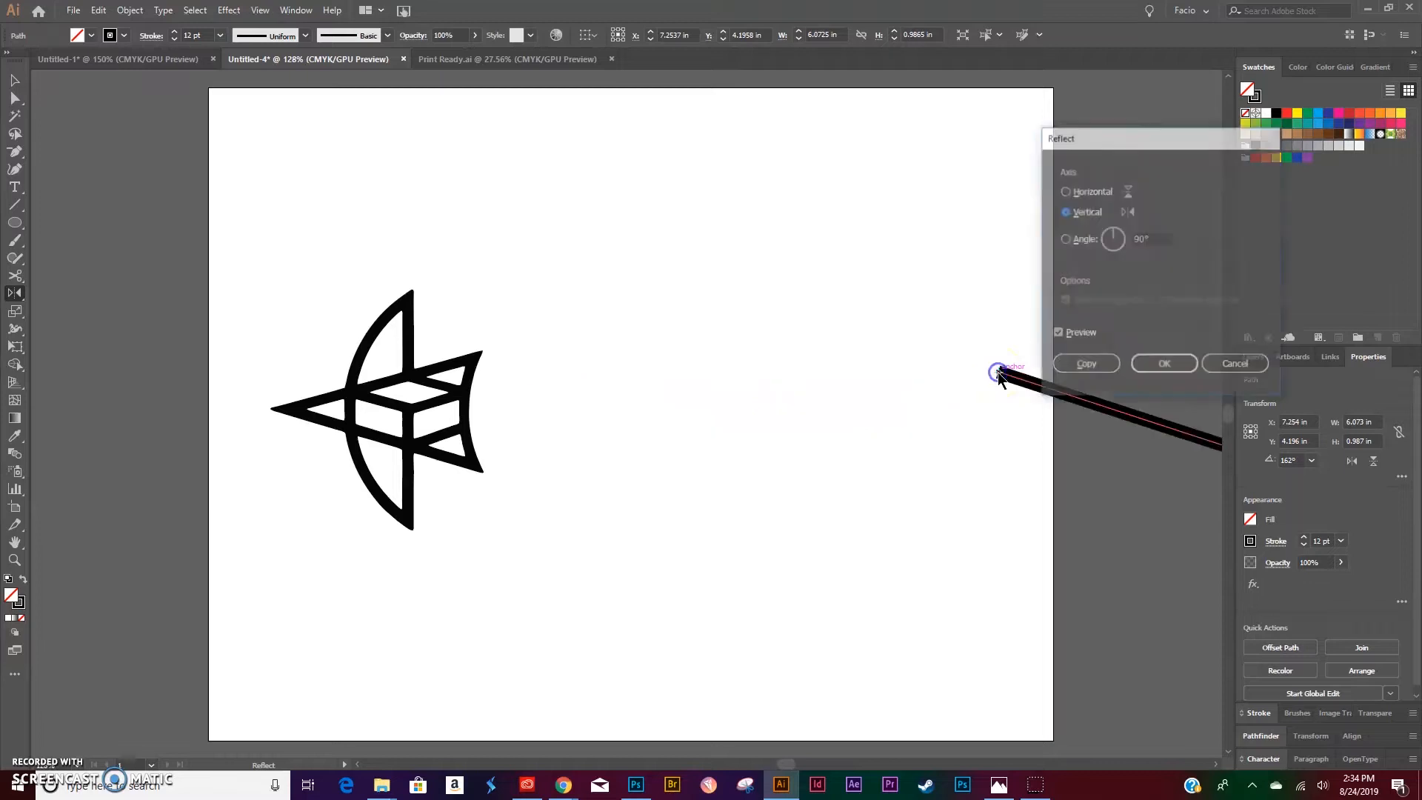
pyautogui.click(1065, 191)
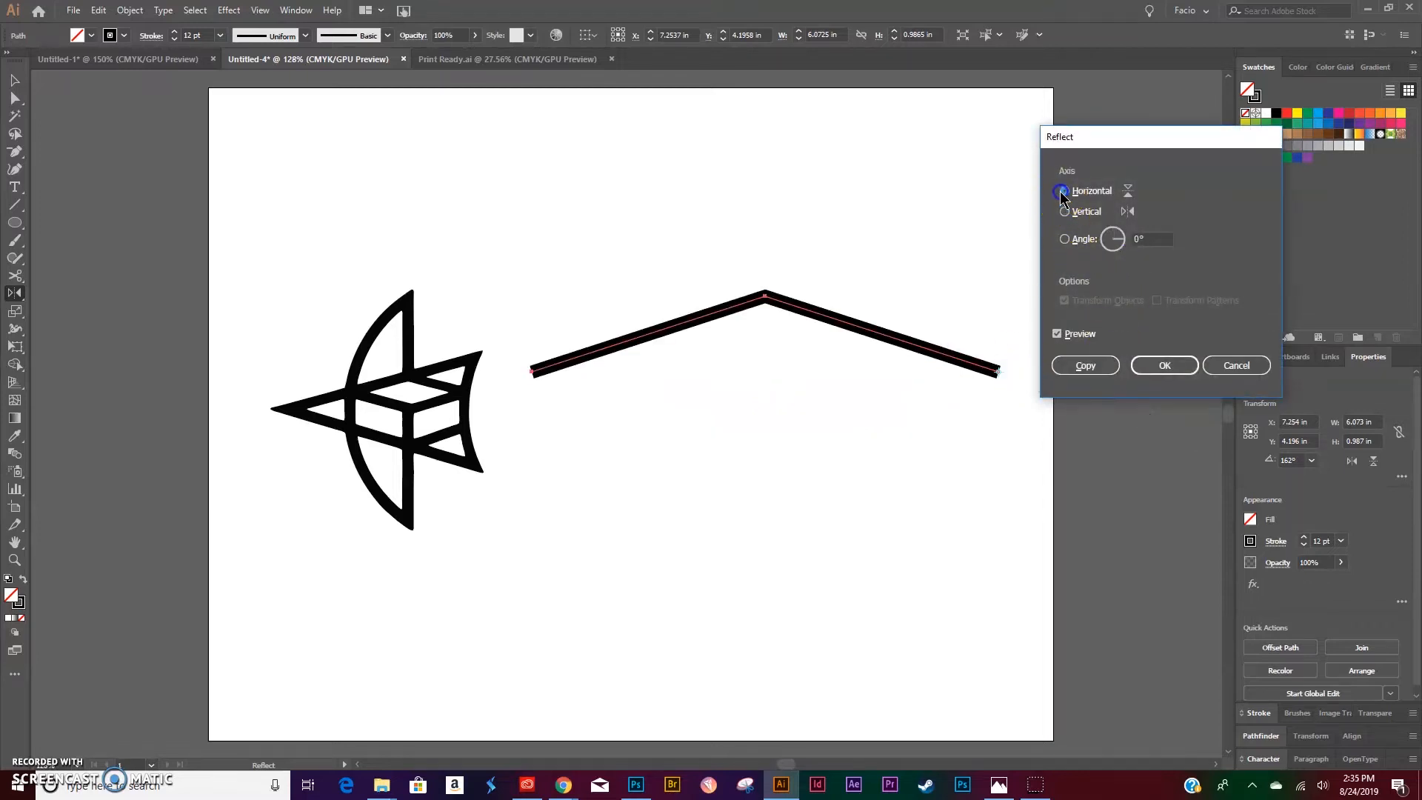
pyautogui.click(1080, 365)
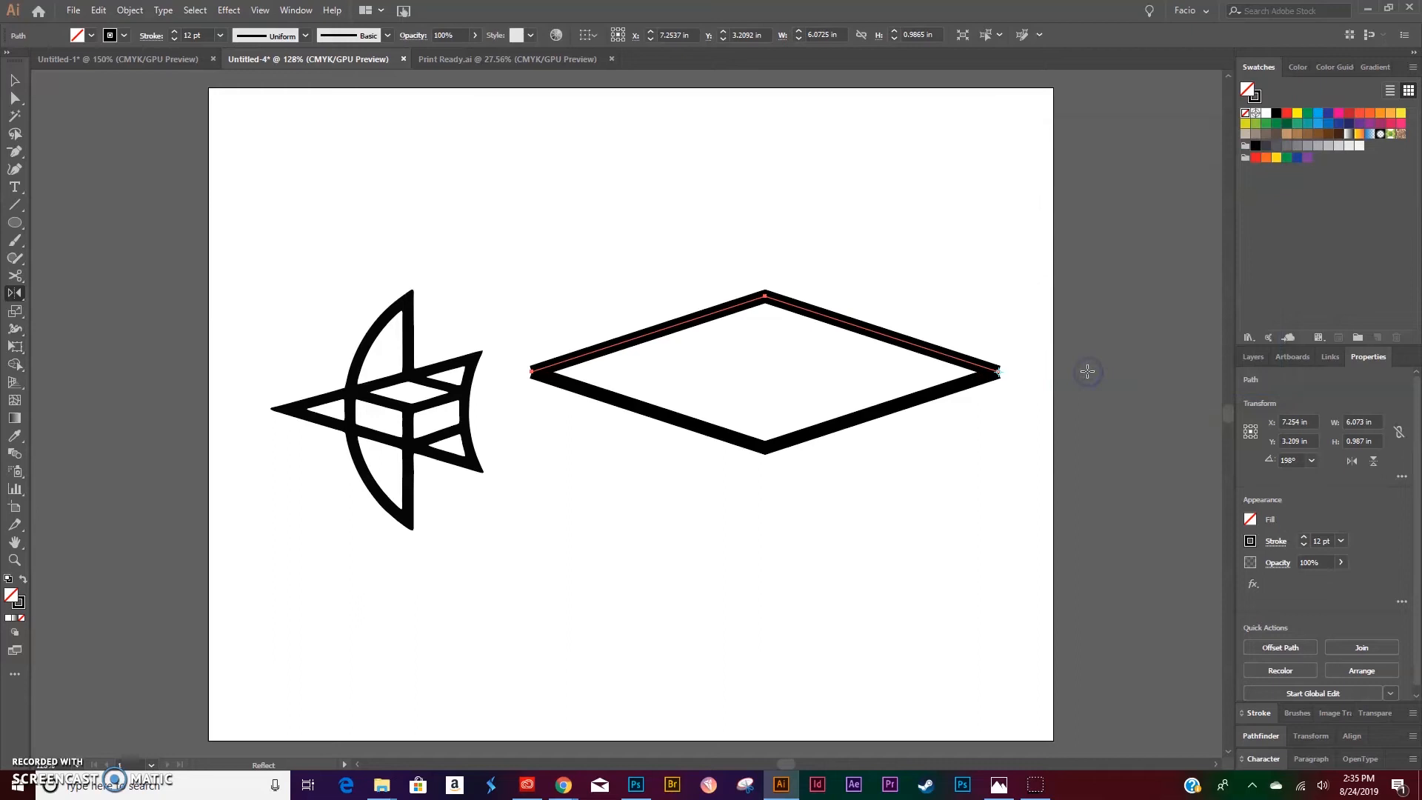
# Switch the document to outline view and show the rulers.
pyautogui.press('v')
pyautogui.moveTo(674, 279); pyautogui.dragTo(853, 533)
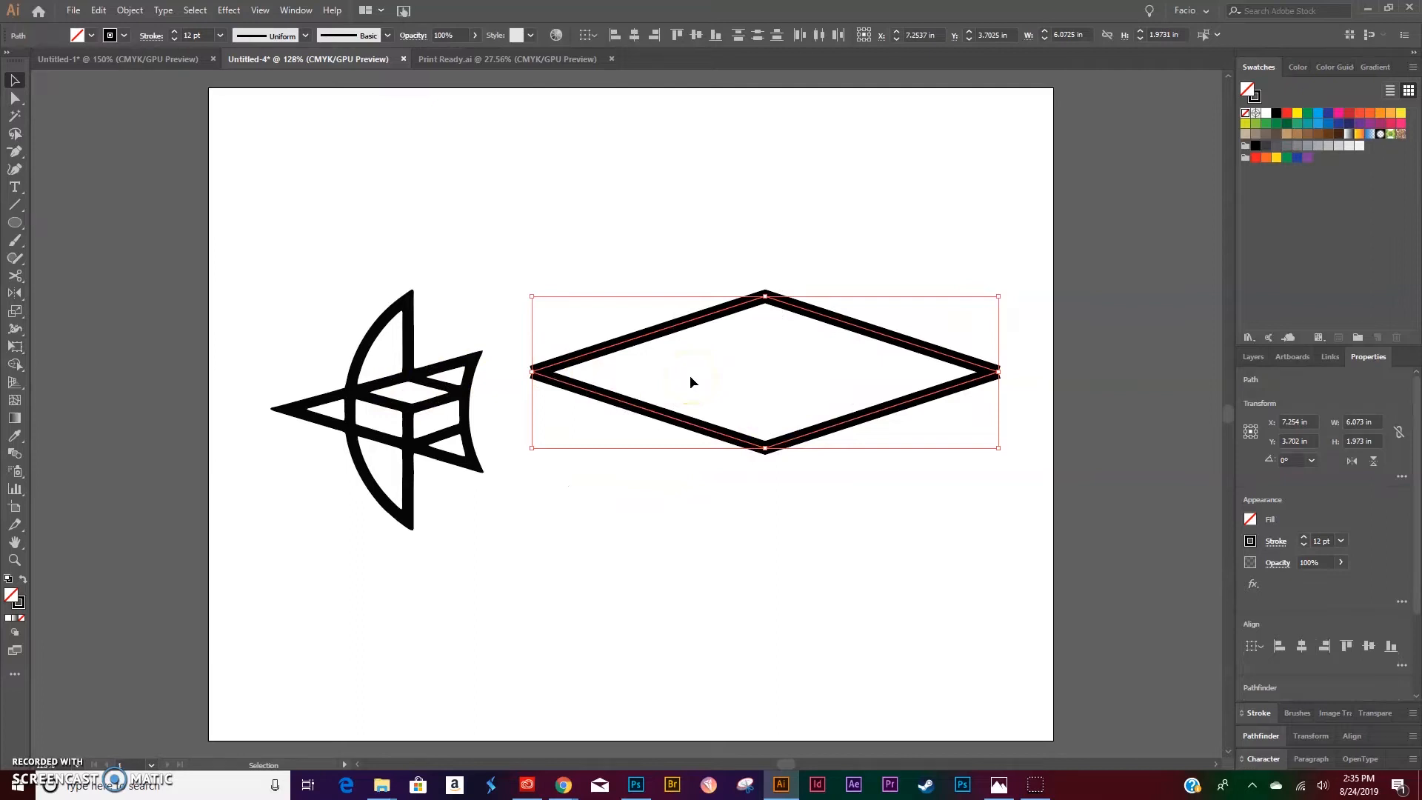
pyautogui.hotkey('ctrl', 'y')
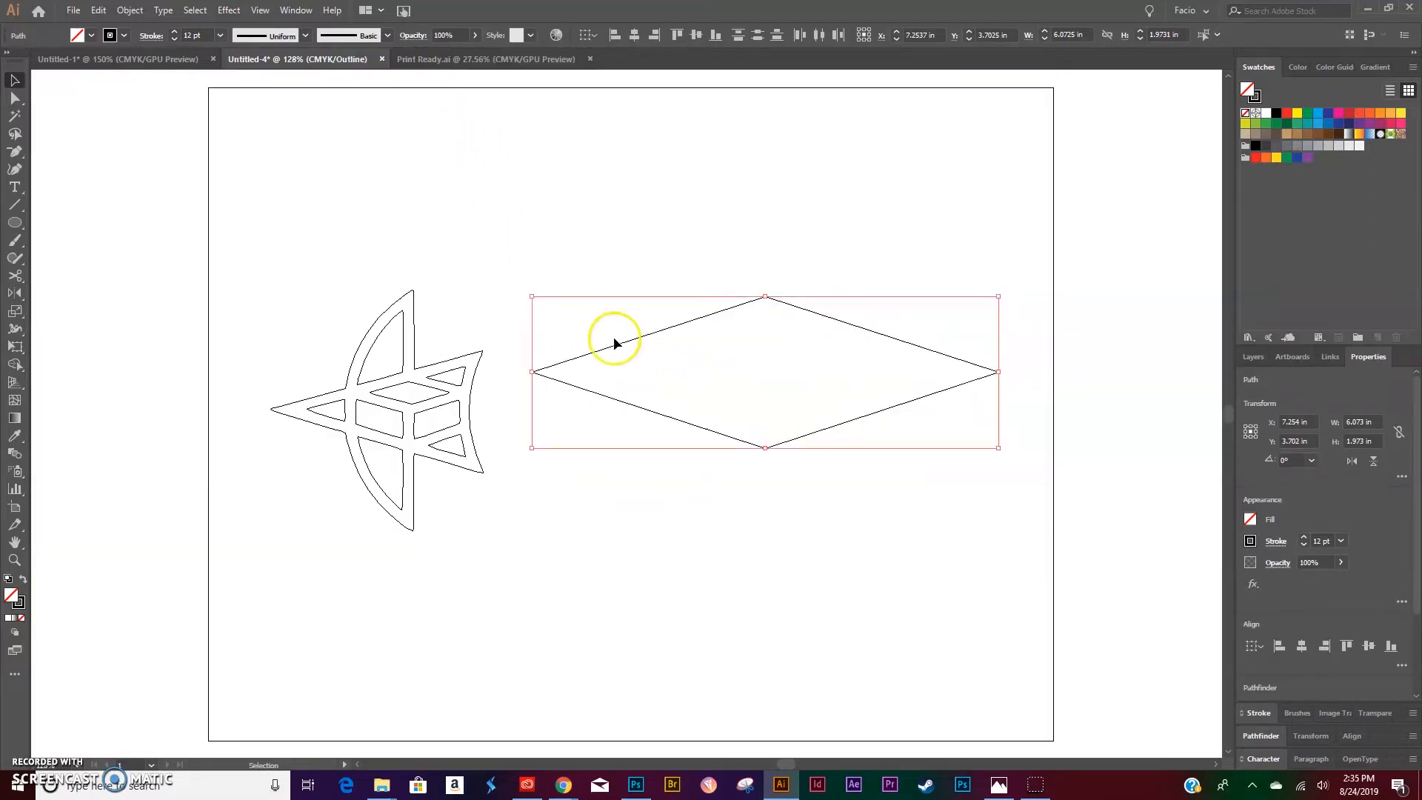
pyautogui.click(649, 537)
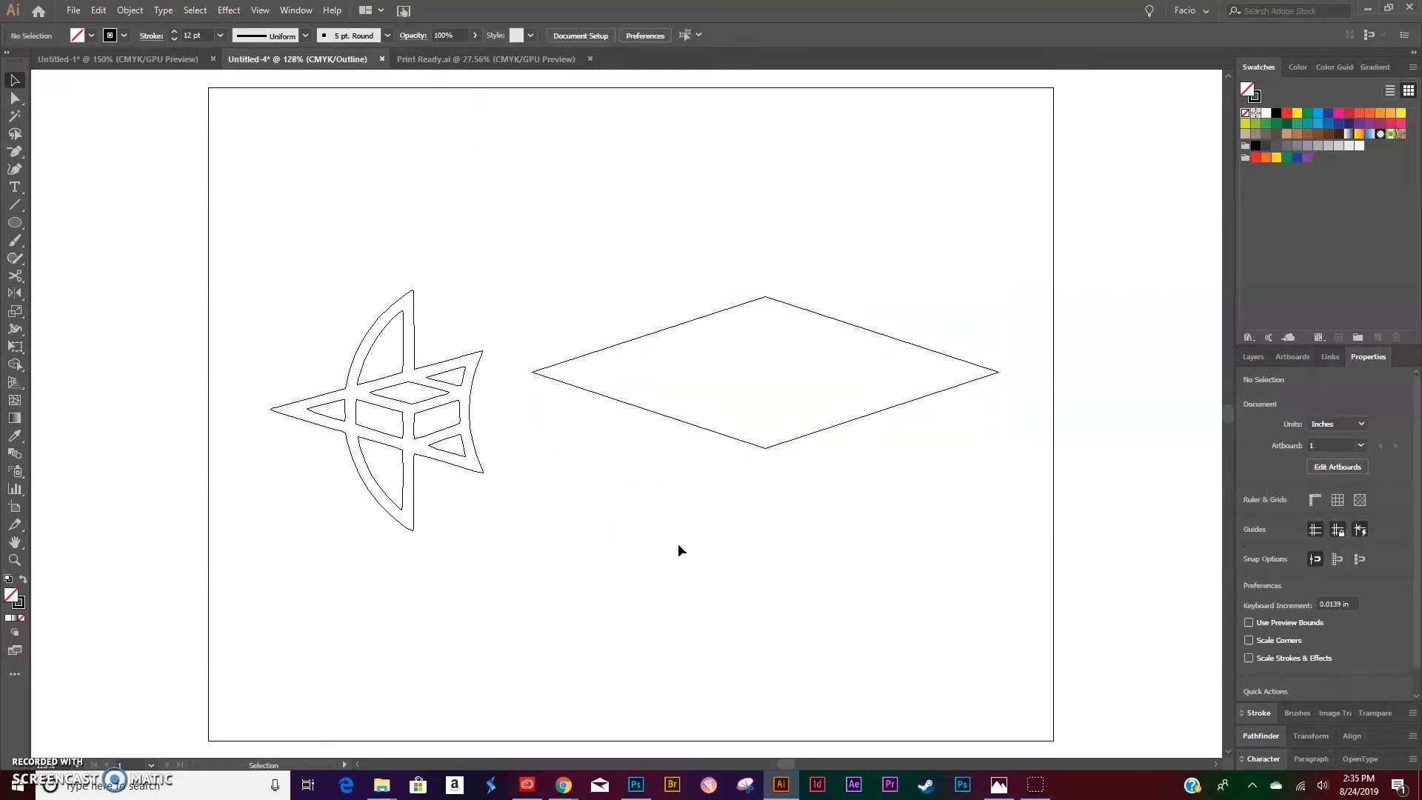
pyautogui.hotkey('ctrl', 'r')
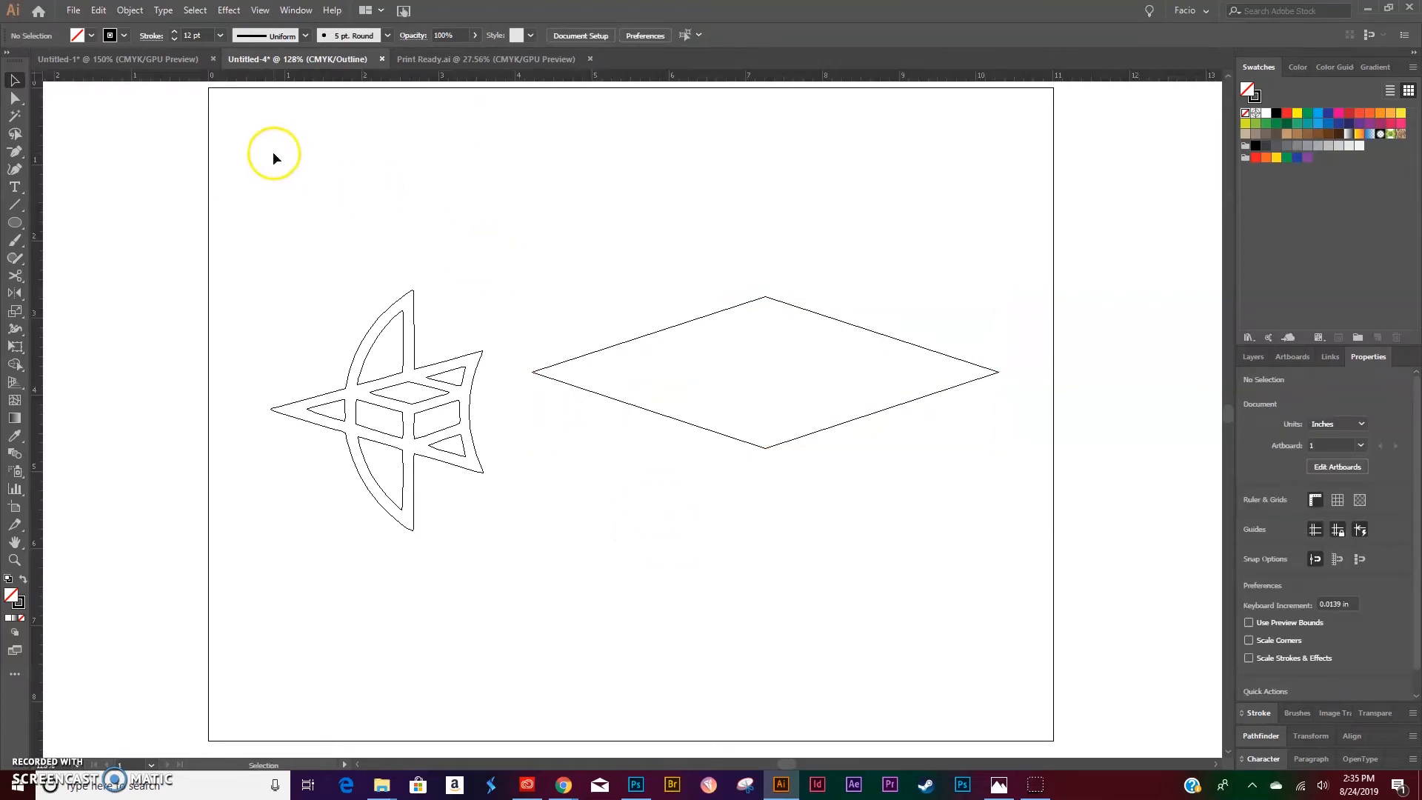
# Add a horizontal guide through the rhombus's side corners and a vertical guide through its upper and lower corners, and return to preview view.
pyautogui.moveTo(504, 75); pyautogui.dragTo(533, 372)
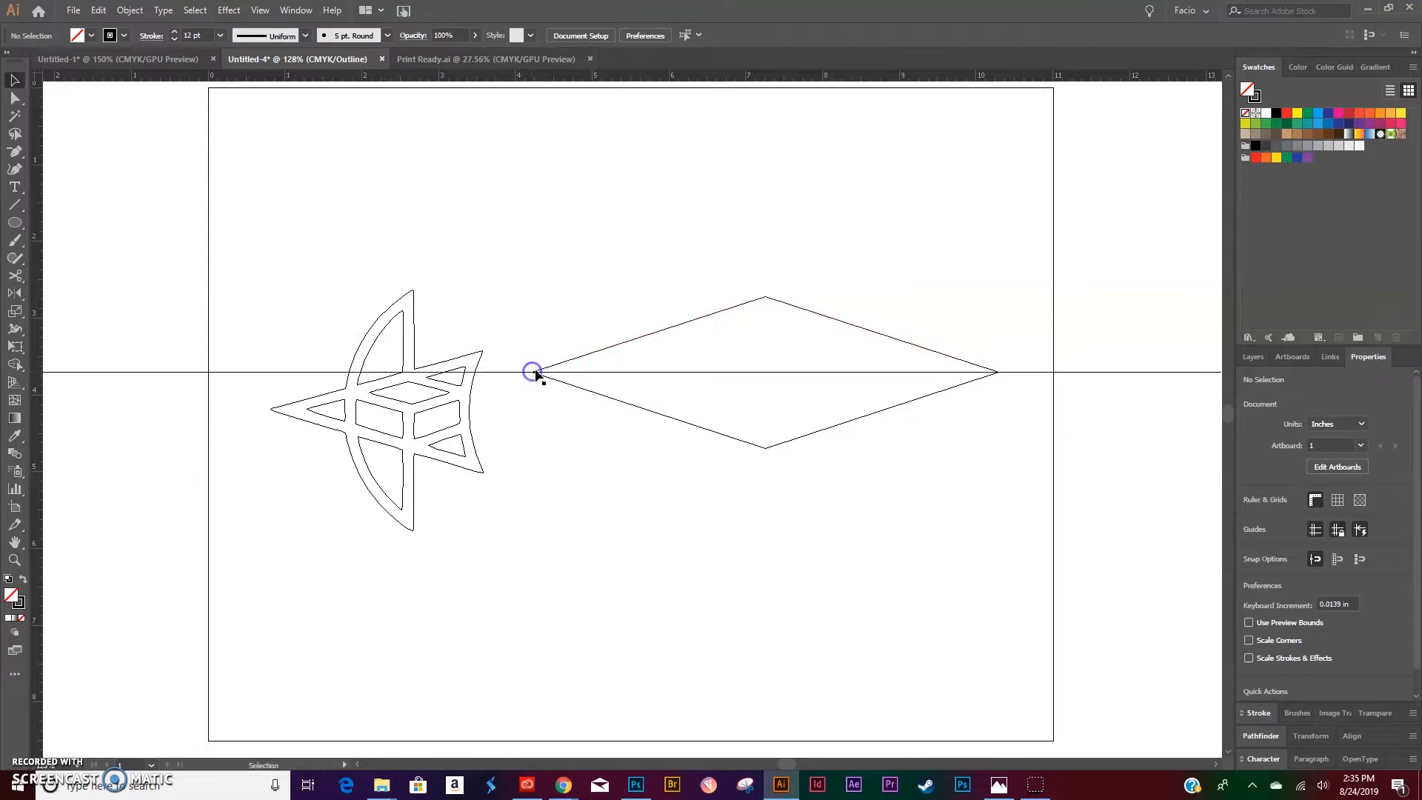
pyautogui.moveTo(35, 294); pyautogui.dragTo(765, 299)
pyautogui.hotkey('ctrl', '+')
pyautogui.hotkey('ctrl', '+')
pyautogui.hotkey('ctrl', '+')
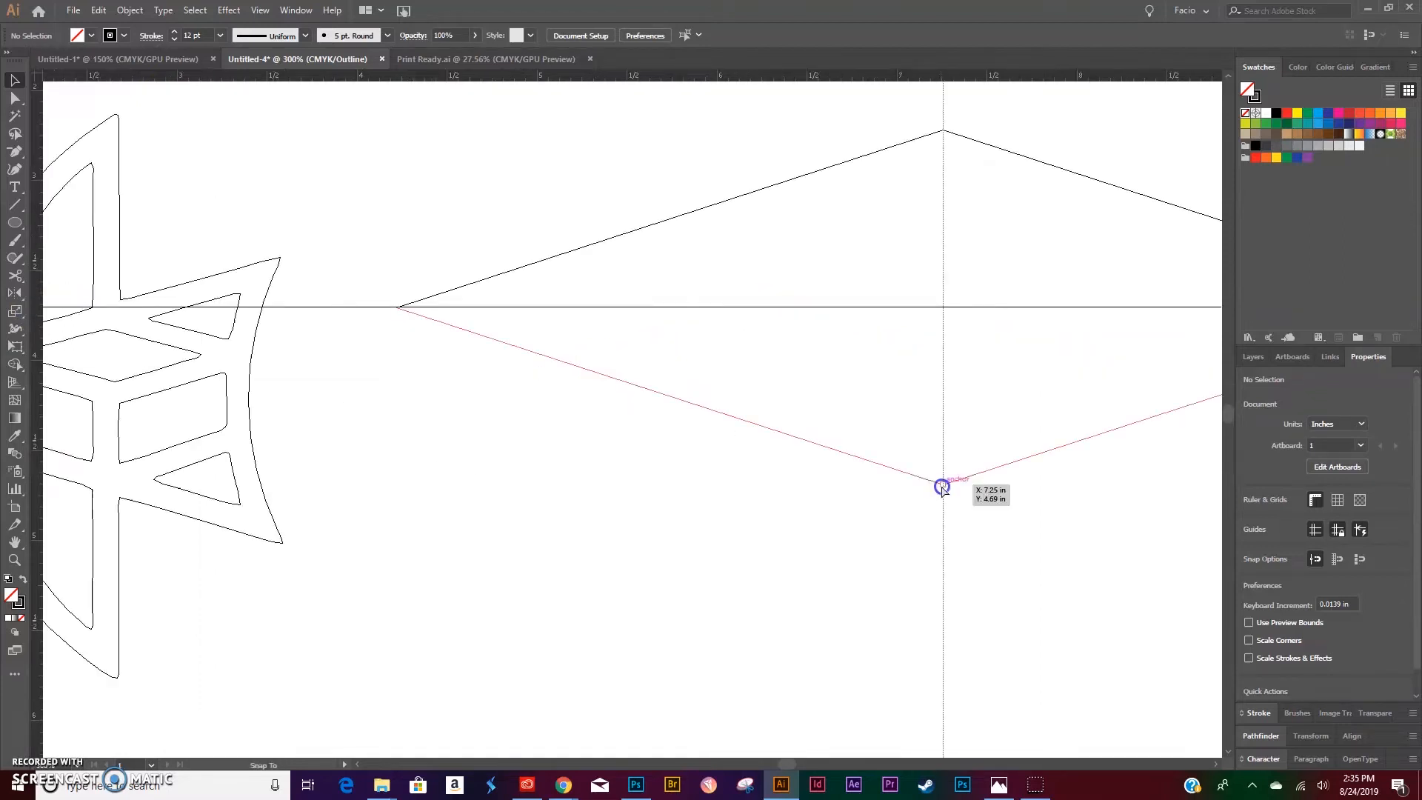
pyautogui.moveTo(942, 487); pyautogui.dragTo(943, 486)
pyautogui.hotkey('ctrl', 'y')
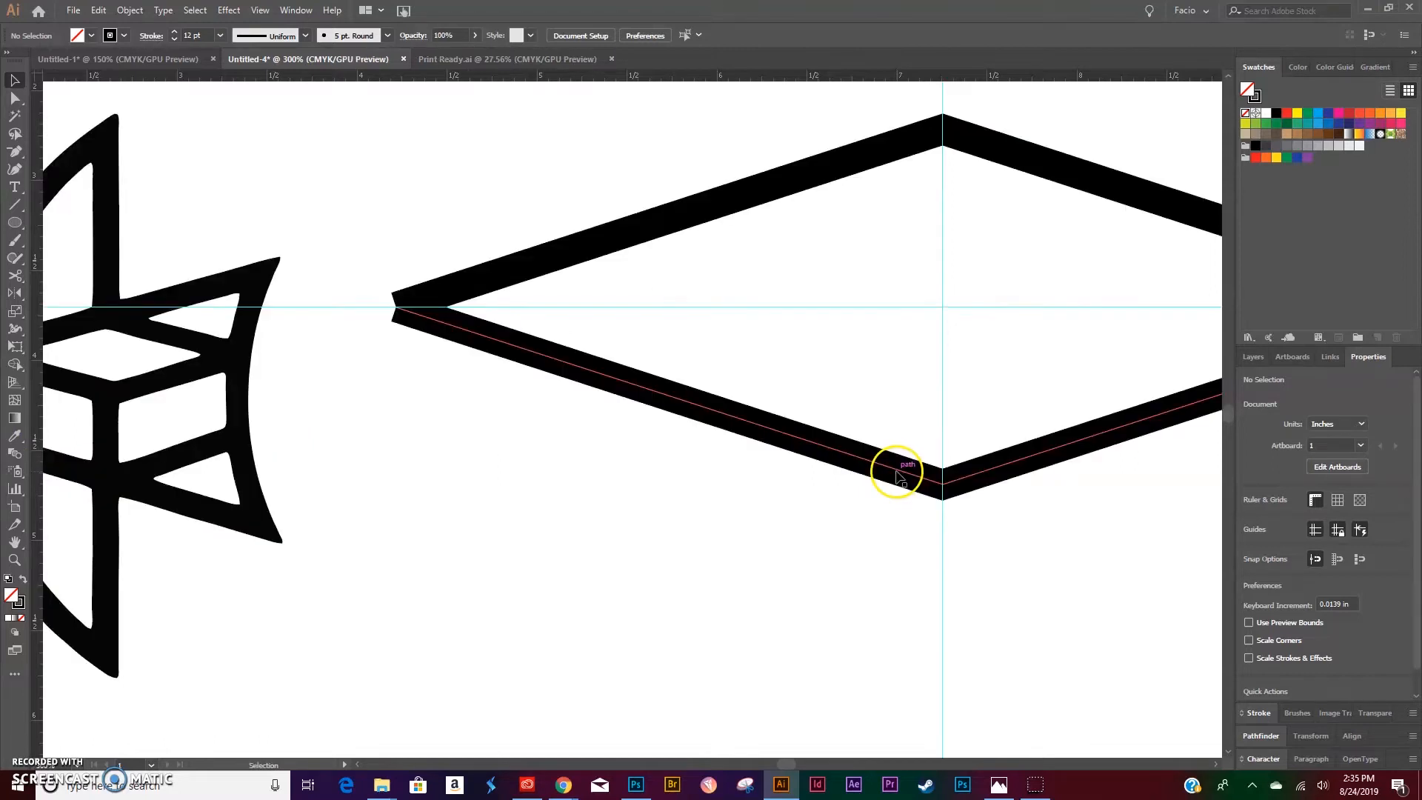
pyautogui.hotkey('ctrl', '-')
pyautogui.hotkey('ctrl', '-')
pyautogui.hotkey('ctrl', '-')
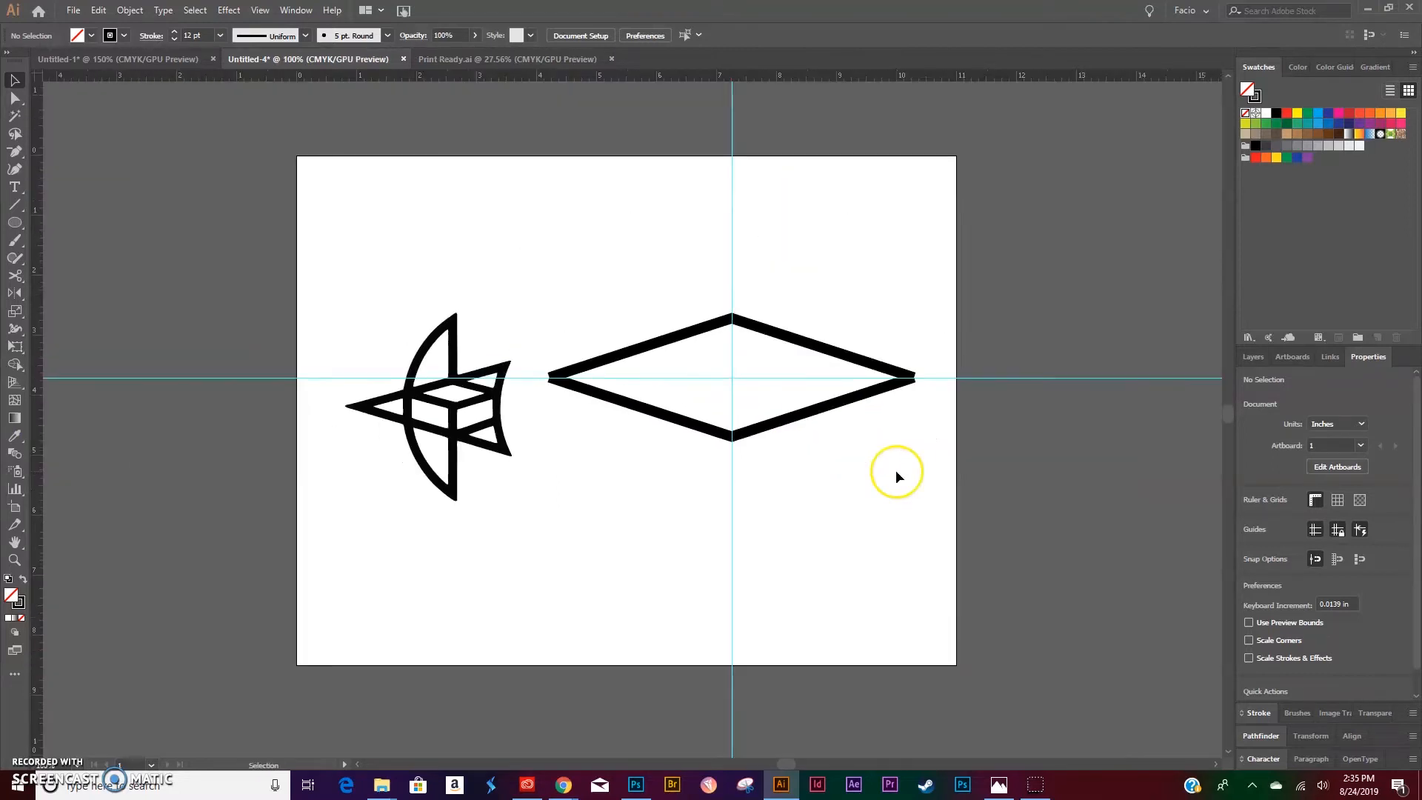
# Duplicate the rhombus's lower V about 0.99 in straight up so its vertex sits where the guides cross.
pyautogui.click(803, 415)
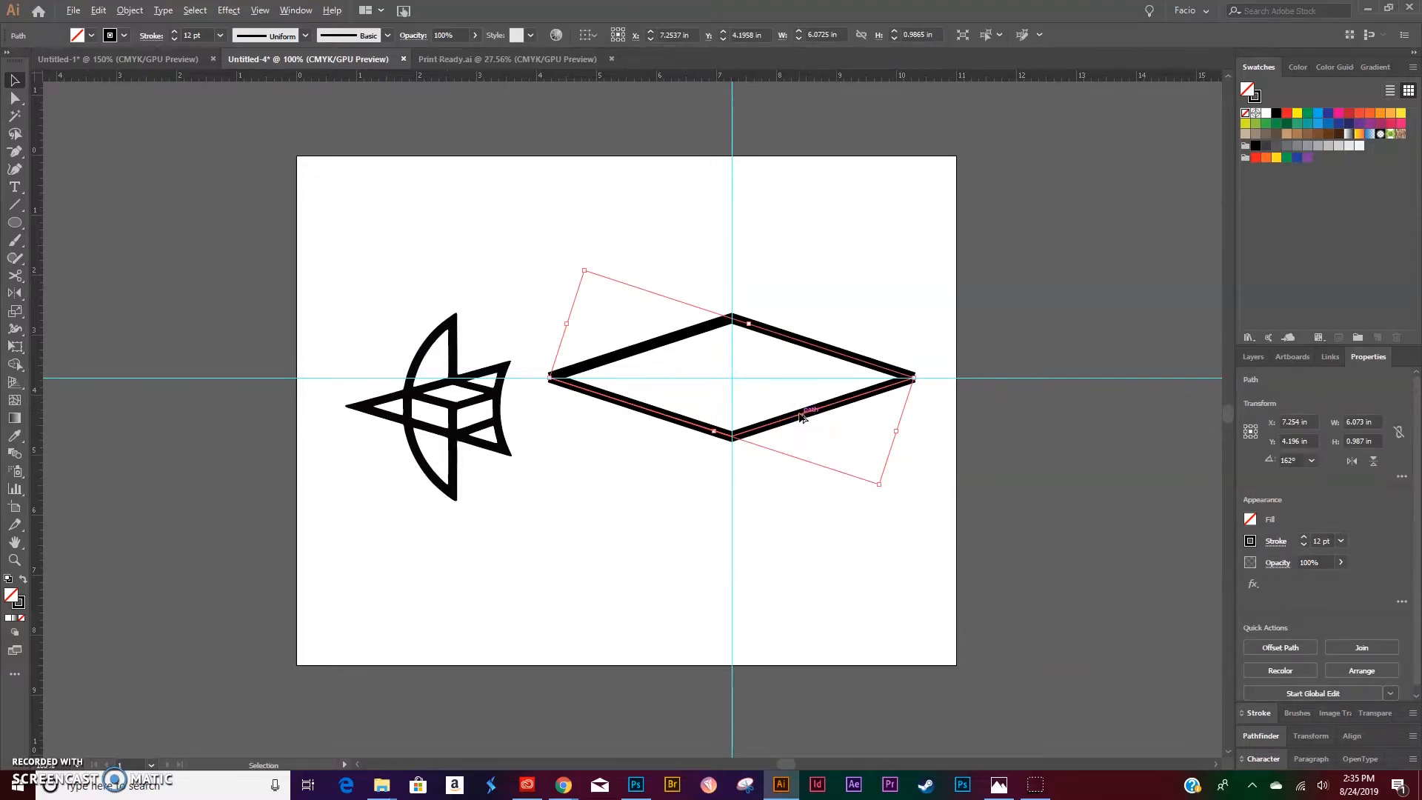
pyautogui.moveTo(800, 417); pyautogui.dragTo(795, 360)
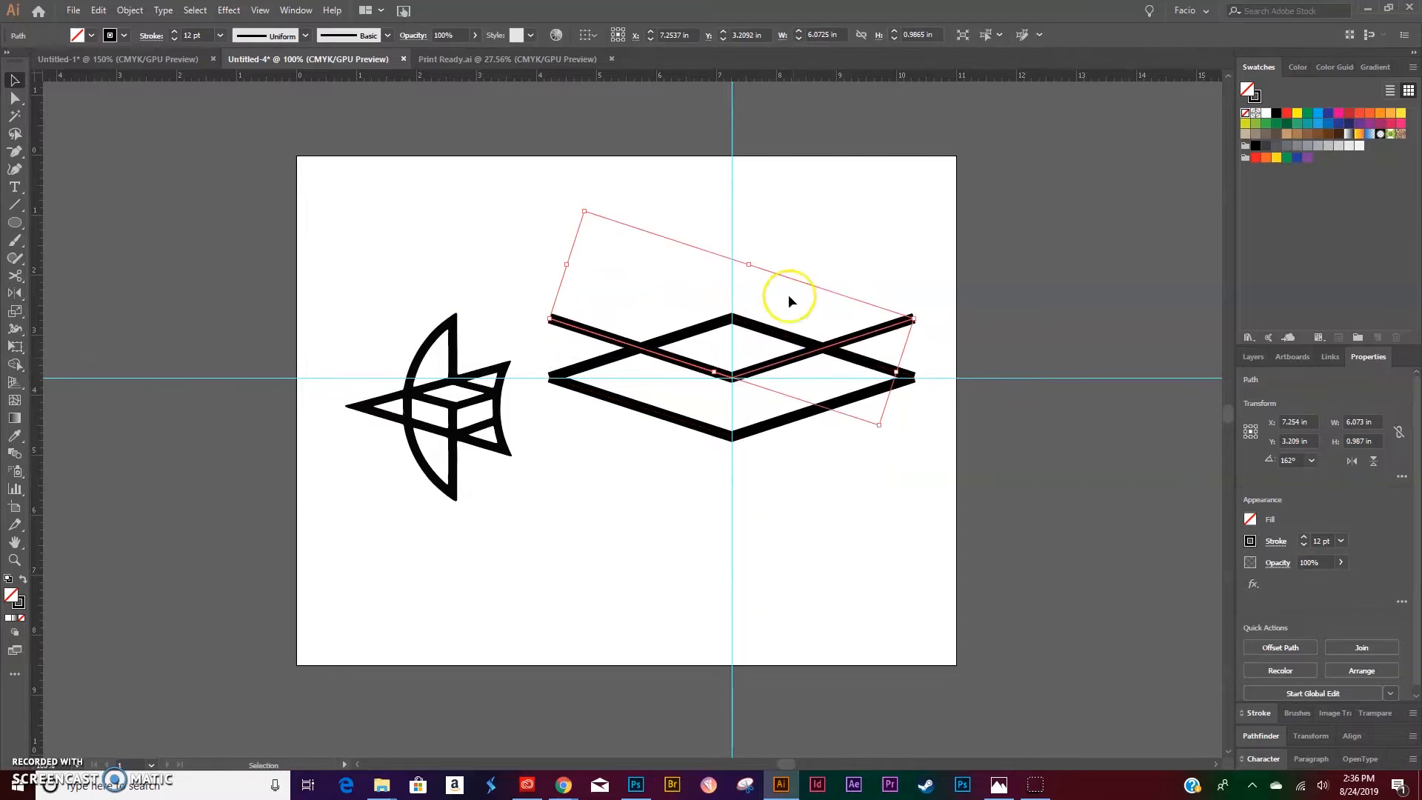
pyautogui.click(851, 196)
pyautogui.hotkey('ctrl', 'y')
pyautogui.press('a')
pyautogui.hotkey('ctrl', 'y')
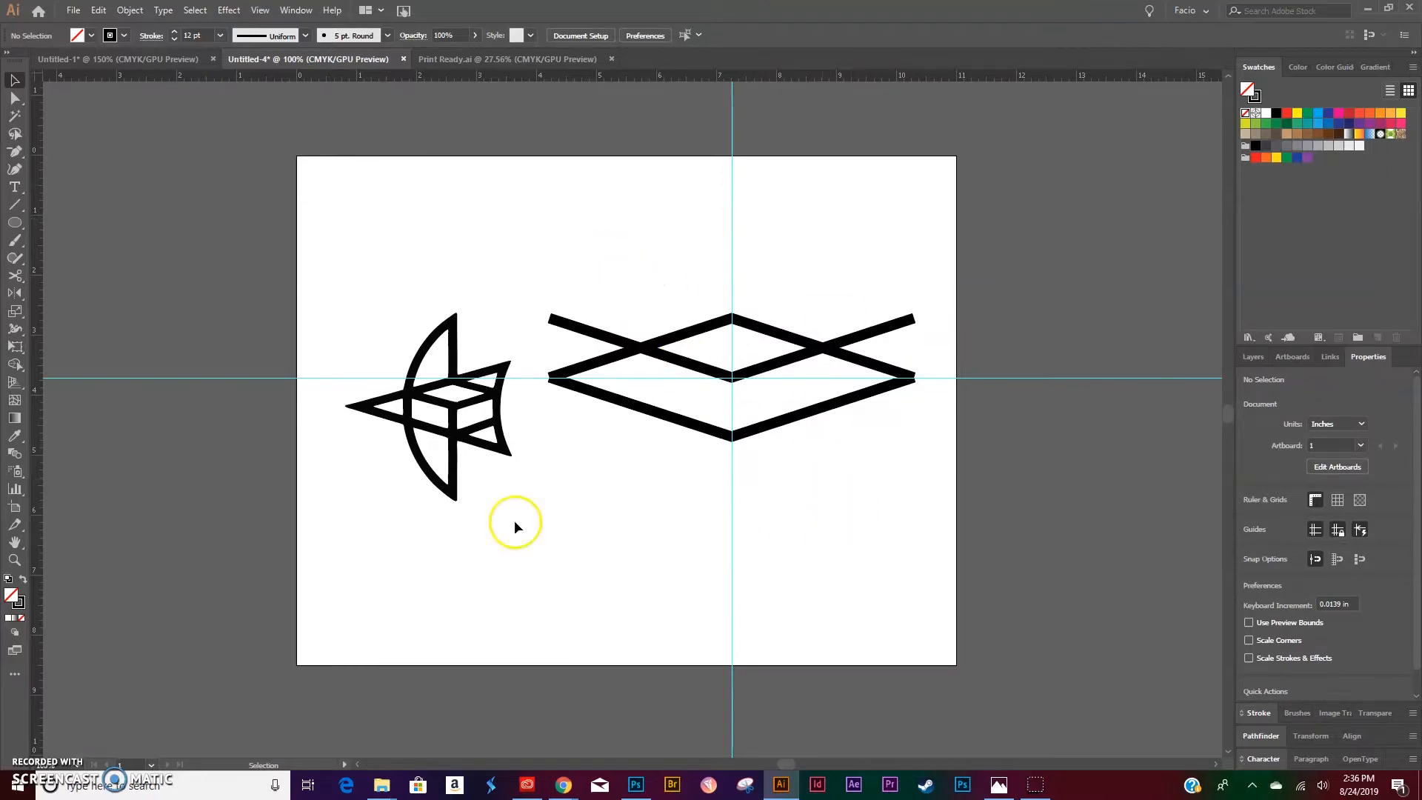
# Draw a 12 pt vertical line along the vertical guide through the rhombus and extend its upper end to a total length of about 7.4 in.
pyautogui.click(15, 205)
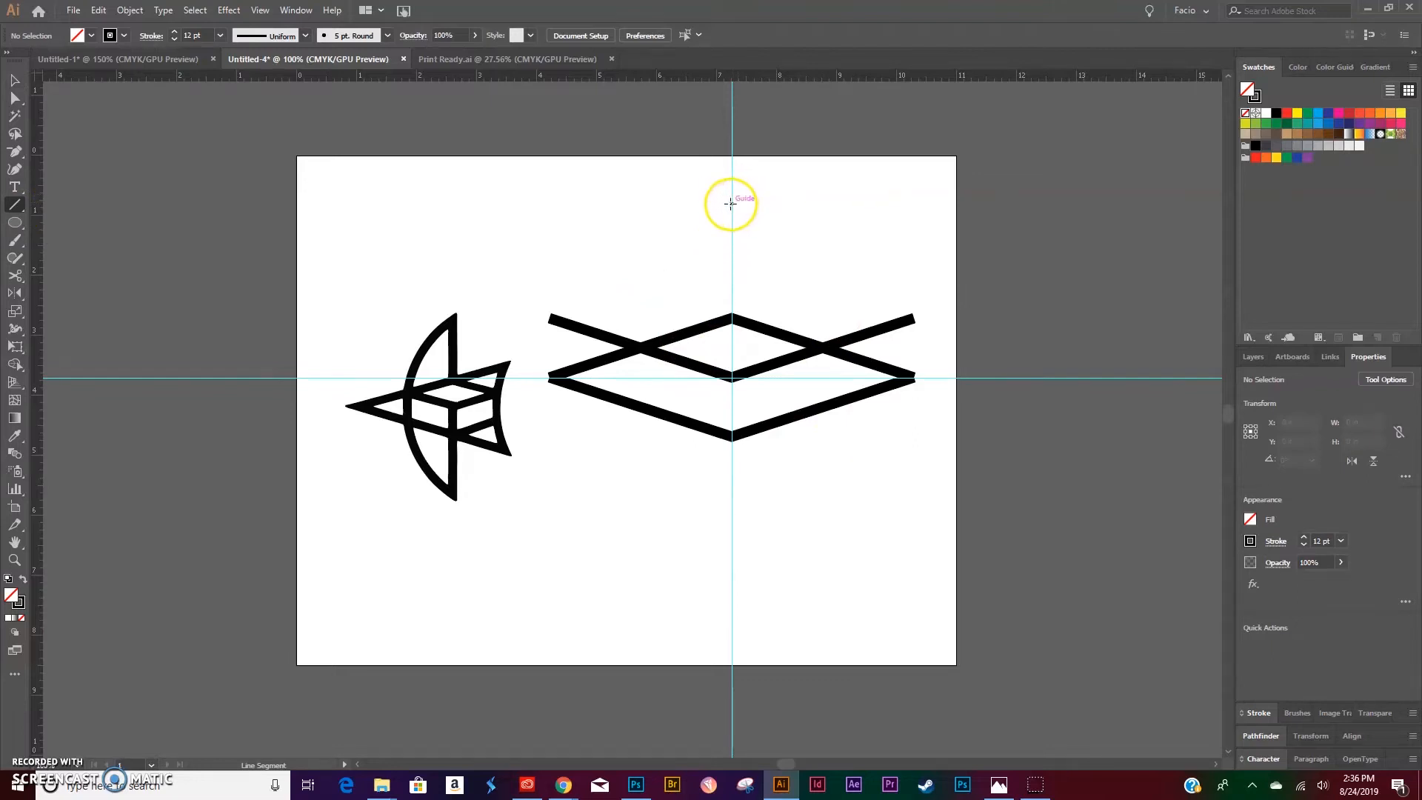
pyautogui.moveTo(731, 203); pyautogui.dragTo(731, 612)
pyautogui.press('v')
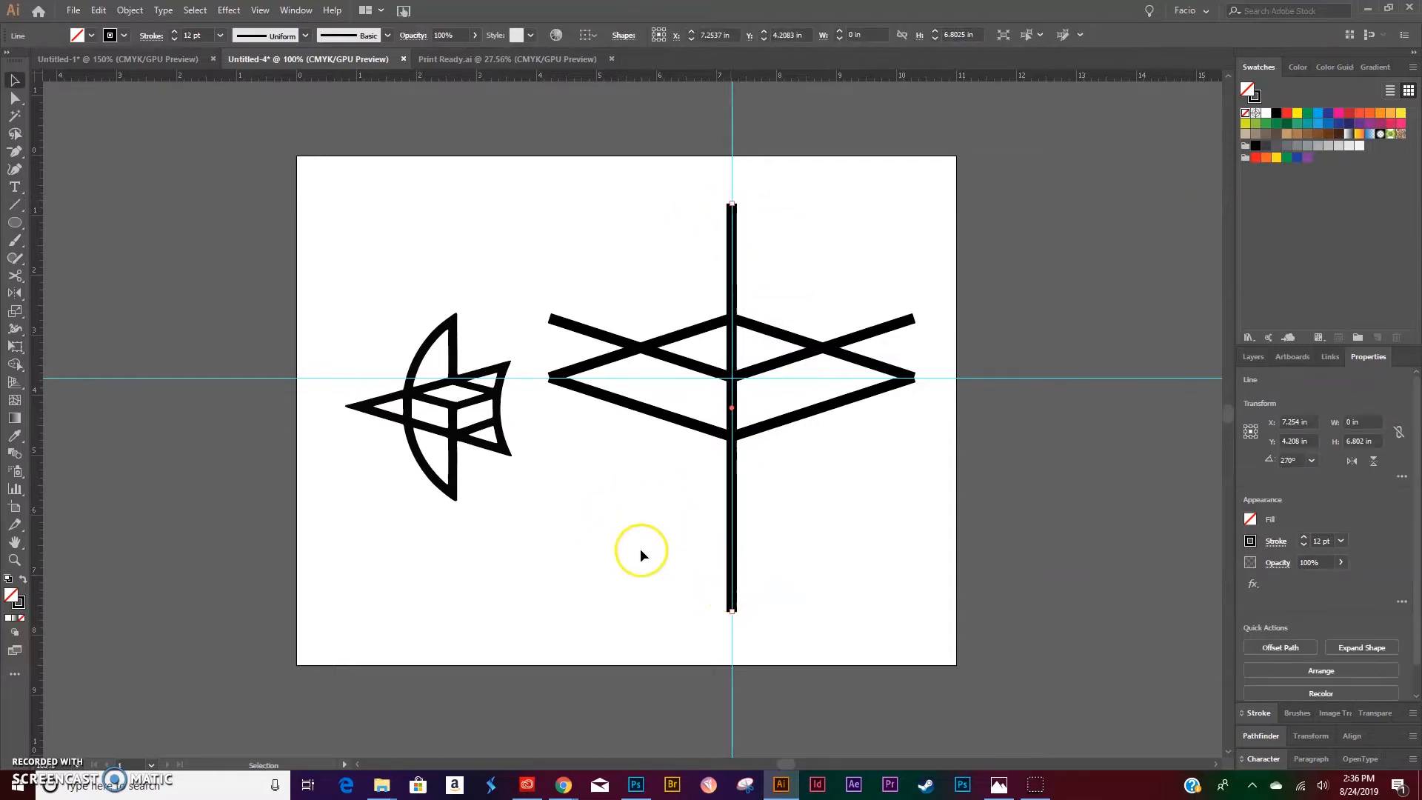
pyautogui.press('a')
pyautogui.moveTo(733, 212); pyautogui.dragTo(731, 169)
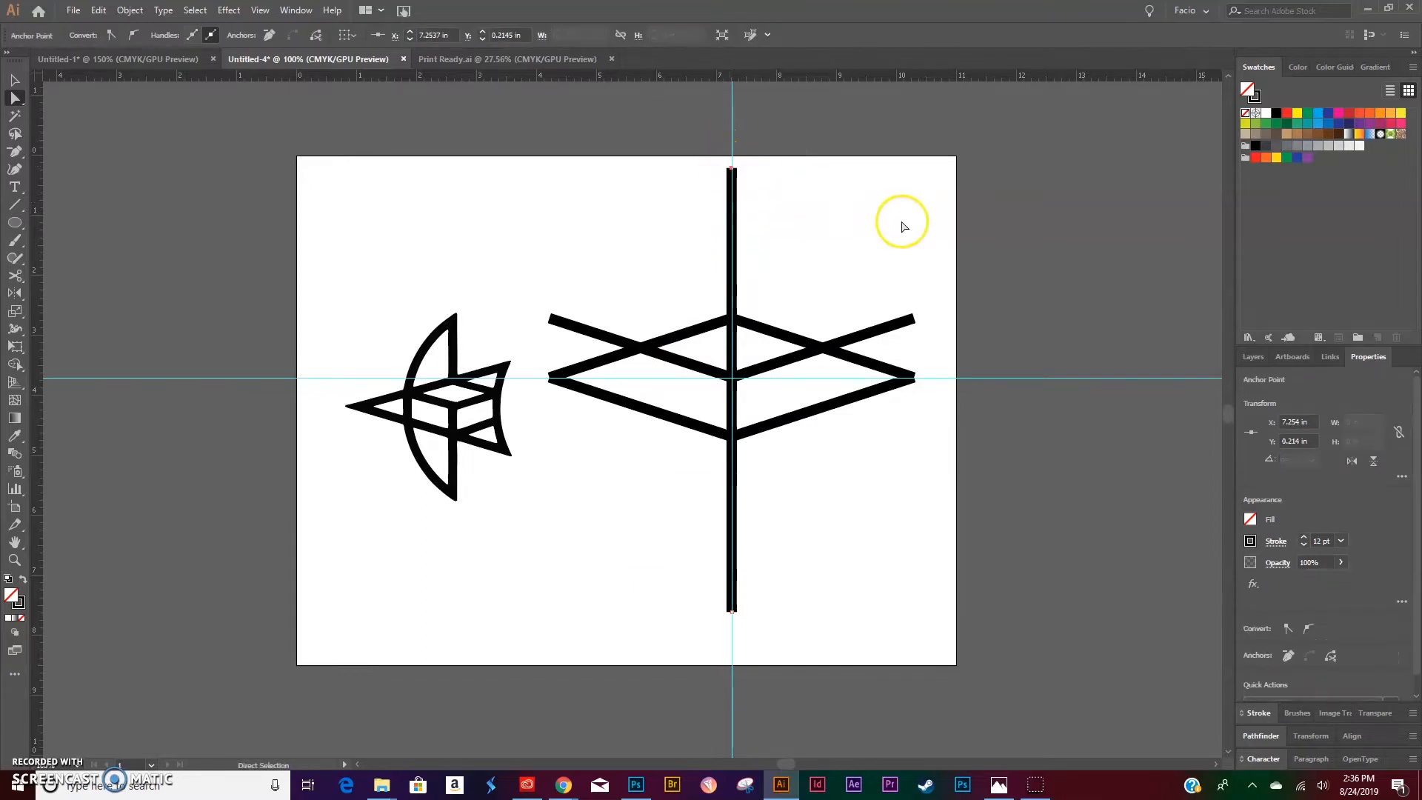
pyautogui.click(853, 224)
pyautogui.press('v')
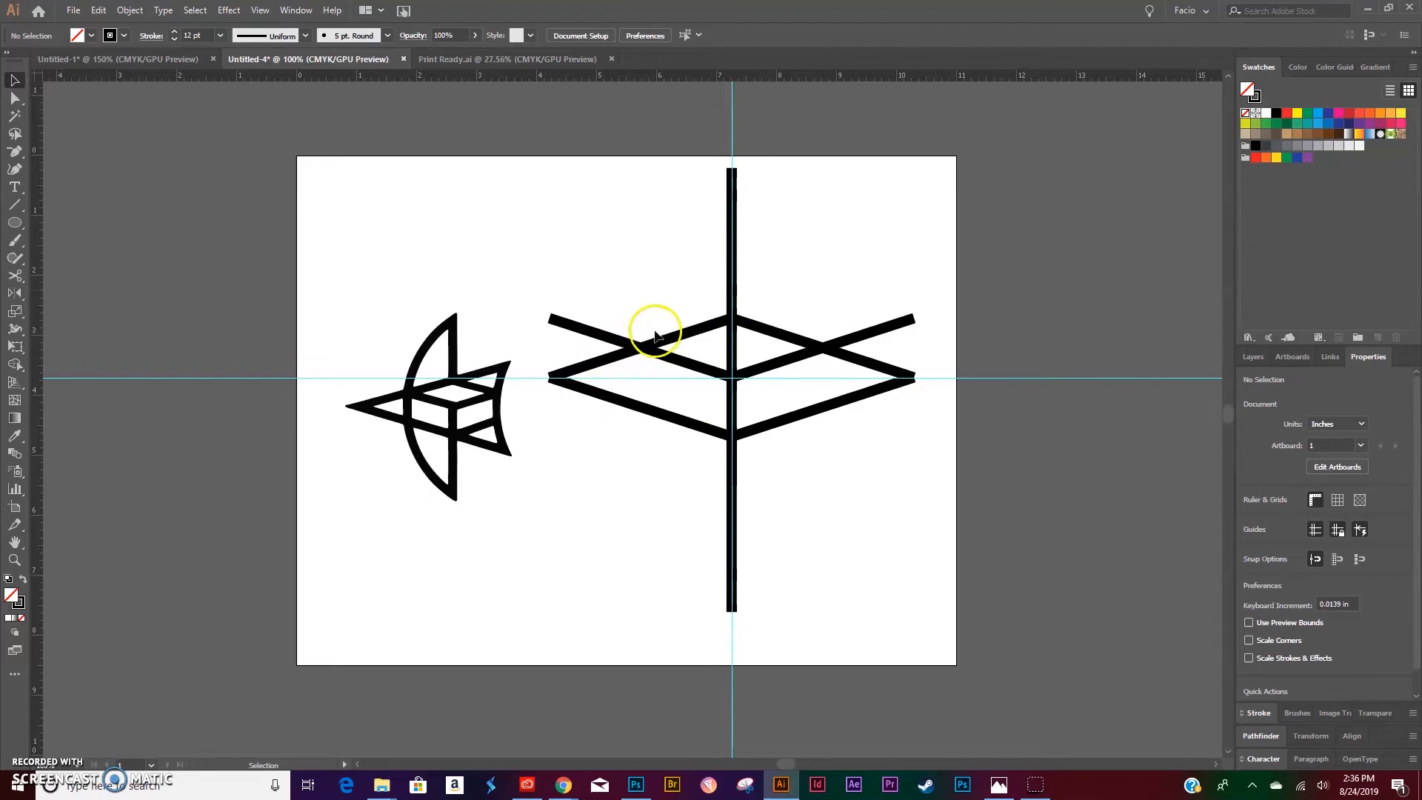
# In outline view, add a vertical guide through the left crossing of the slanted lines, and return to preview view.
pyautogui.press('a')
pyautogui.hotkey('ctrl', 'y')
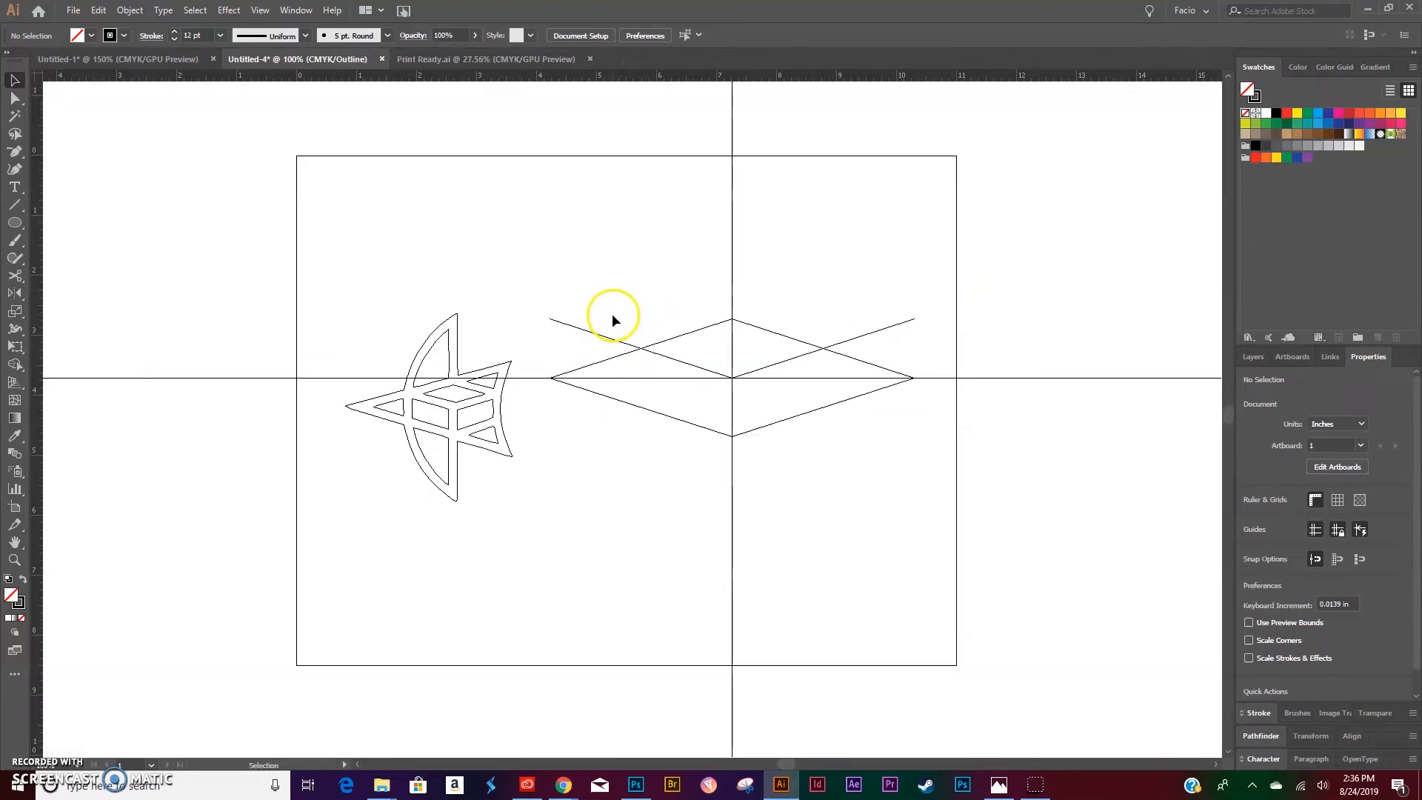
pyautogui.hotkey('ctrl', '+')
pyautogui.hotkey('ctrl', '+')
pyautogui.hotkey('ctrl', '+')
pyautogui.hotkey('ctrl', '+')
pyautogui.scroll(5, 612, 313)
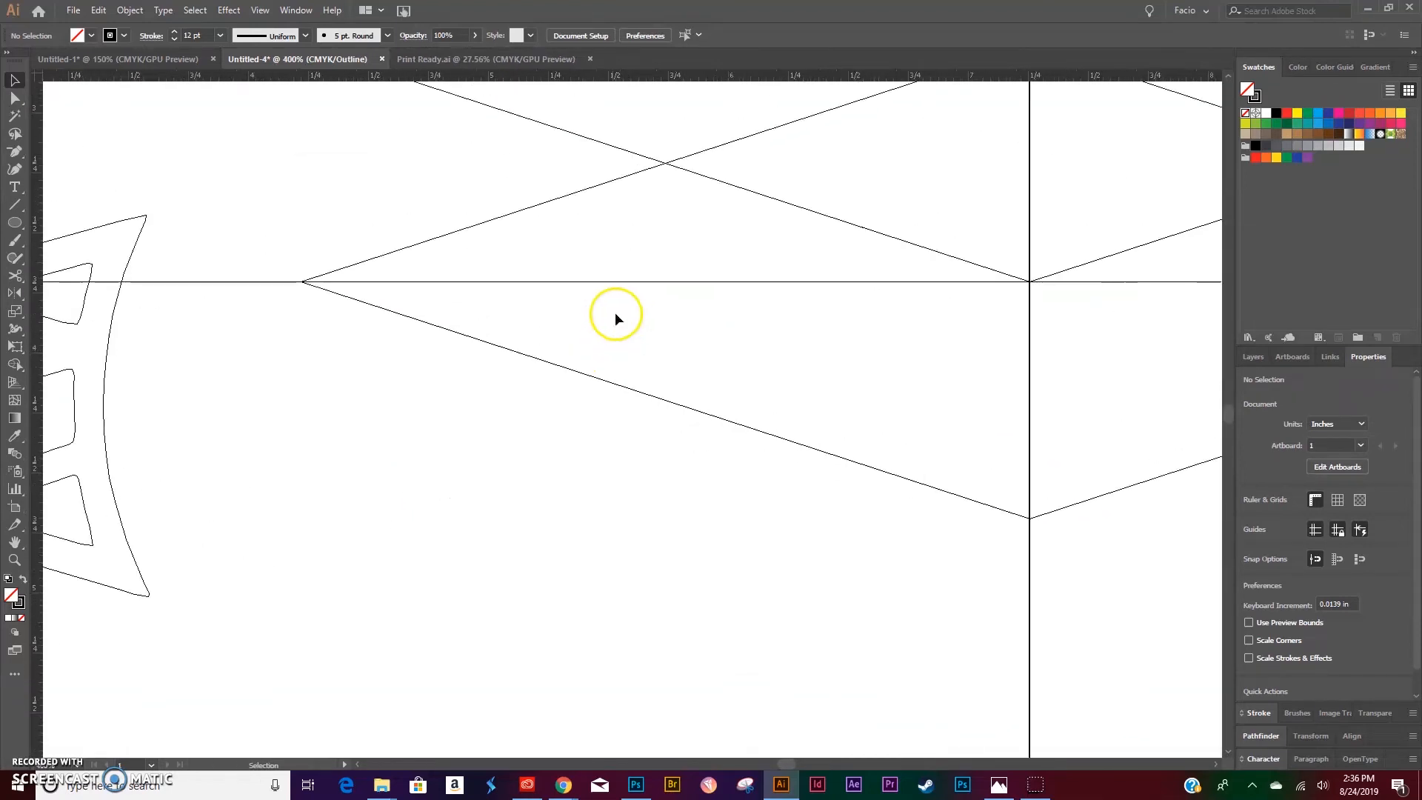
pyautogui.moveTo(32, 305); pyautogui.dragTo(665, 378)
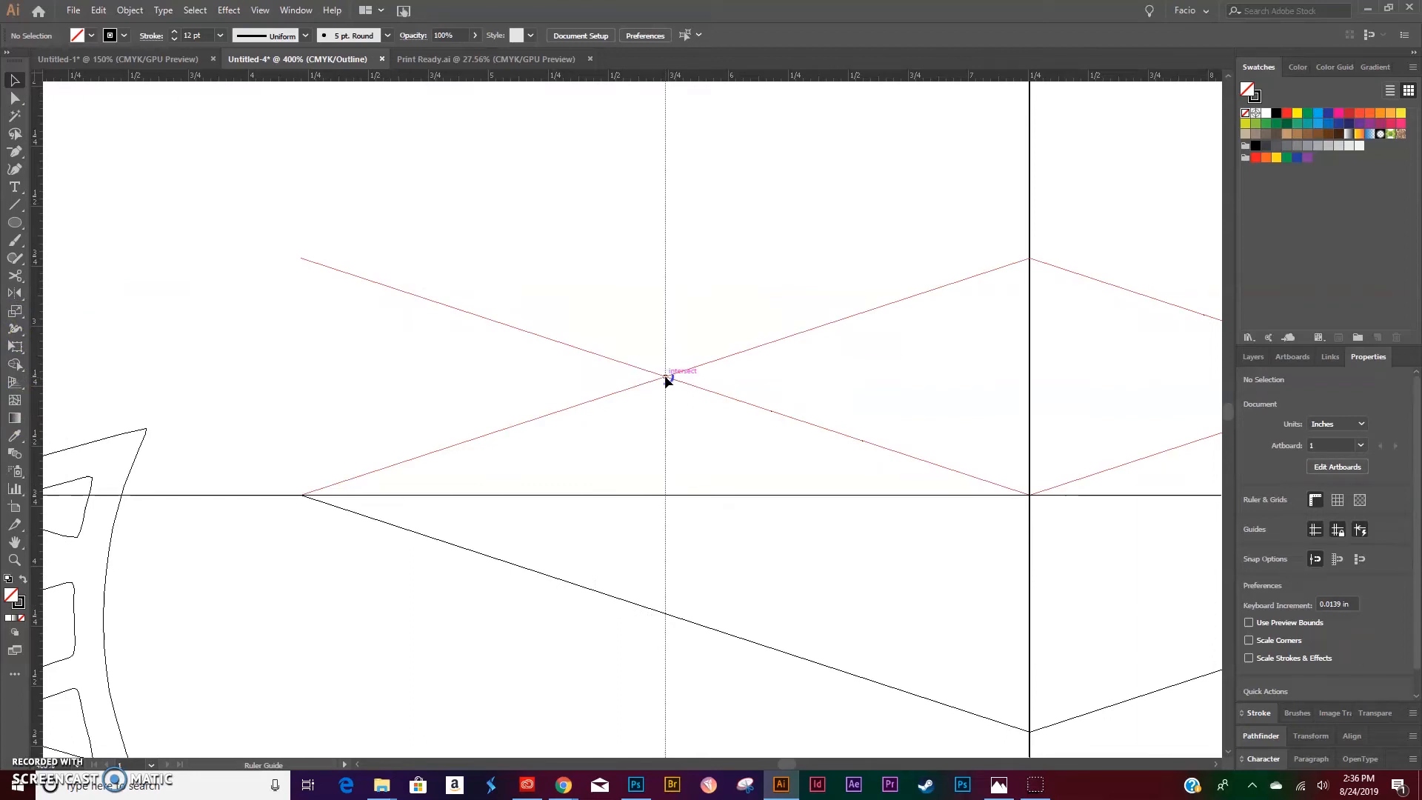
pyautogui.moveTo(665, 378); pyautogui.dragTo(666, 377)
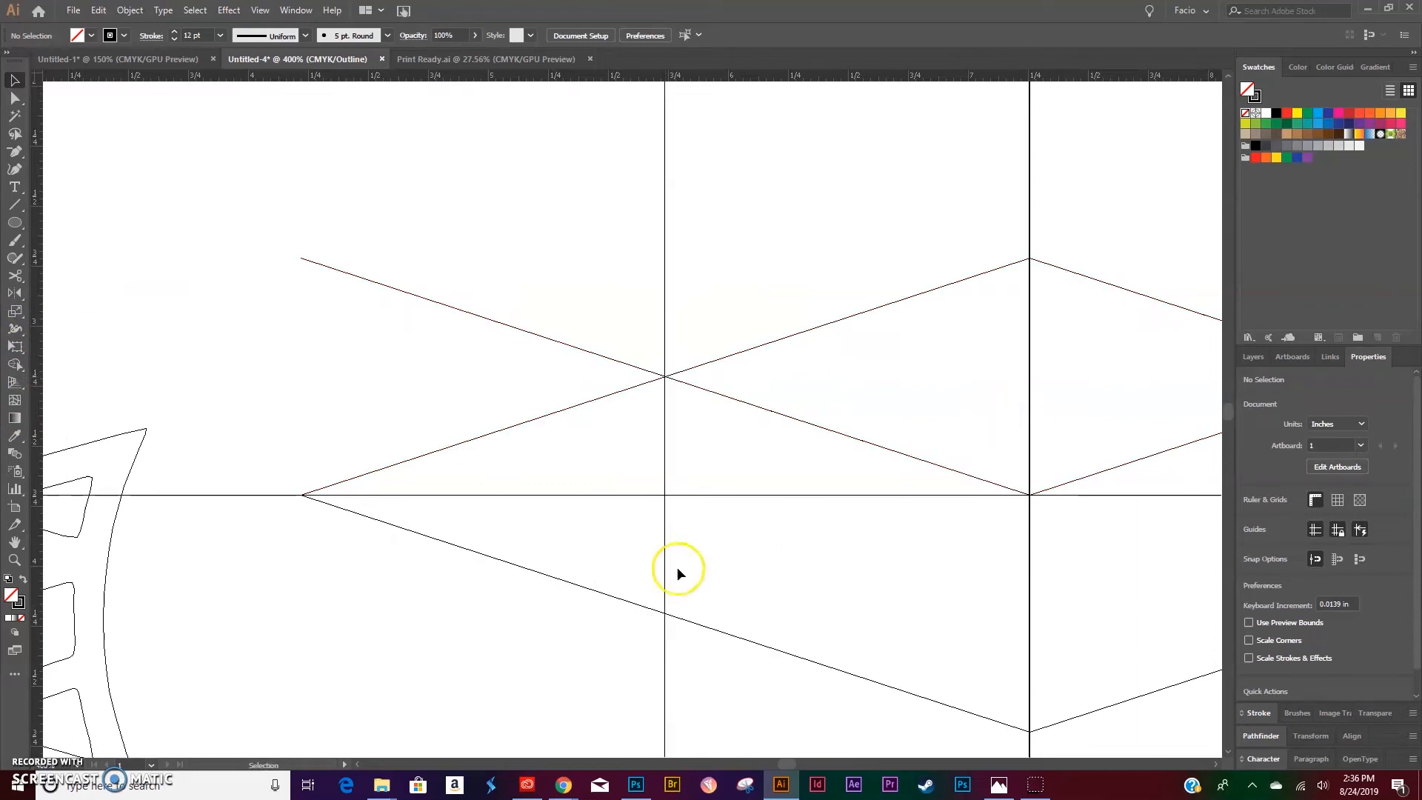
pyautogui.hotkey('ctrl', 'z')
pyautogui.moveTo(35, 357); pyautogui.dragTo(666, 376)
pyautogui.click(577, 212)
pyautogui.press('a')
pyautogui.hotkey('ctrl', 'y')
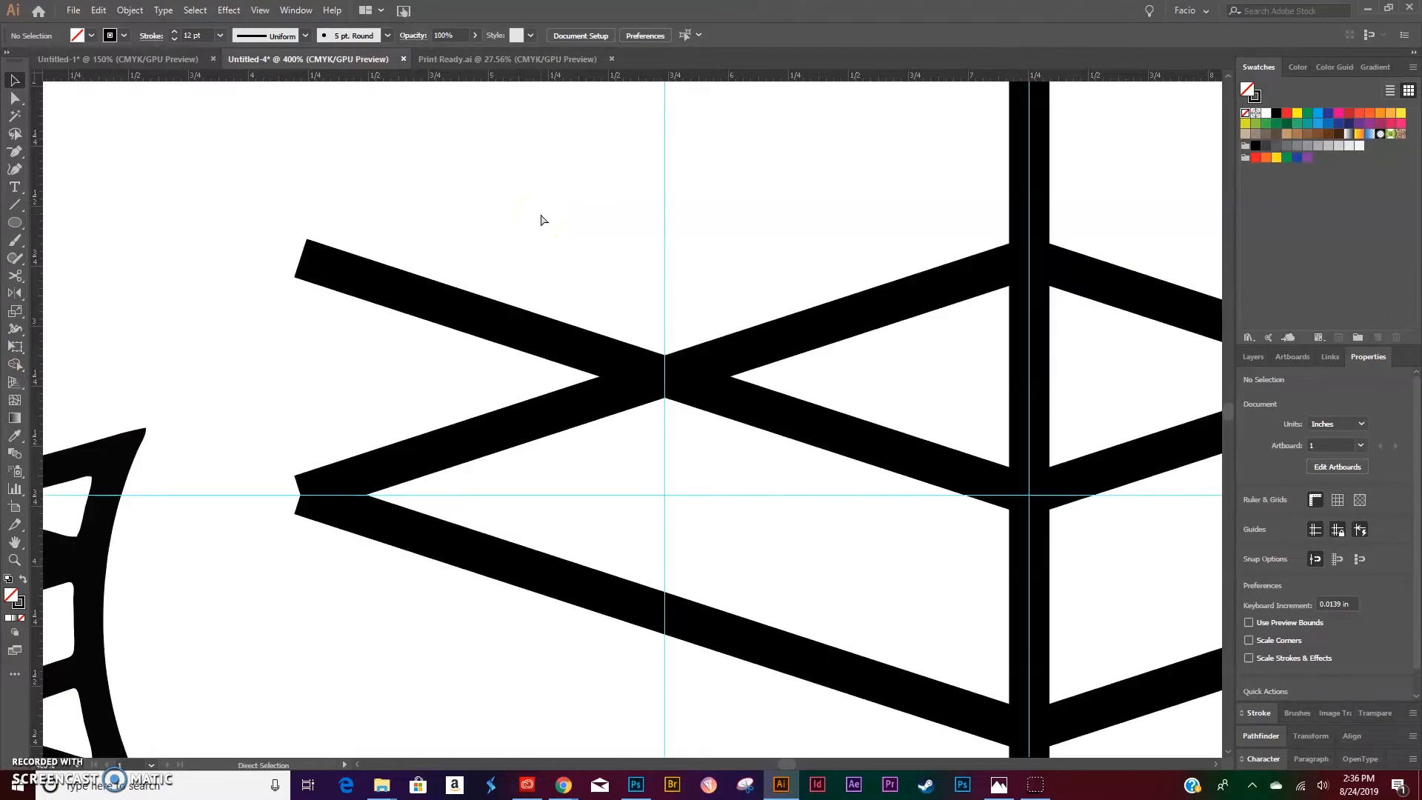
# Duplicate the vertical line about 1.52 in straight to the left, onto the guide through the left crossing.
pyautogui.hotkey('ctrl', '-')
pyautogui.hotkey('ctrl', '-')
pyautogui.hotkey('ctrl', '-')
pyautogui.hotkey('ctrl', '-')
pyautogui.hotkey('ctrl', '-')
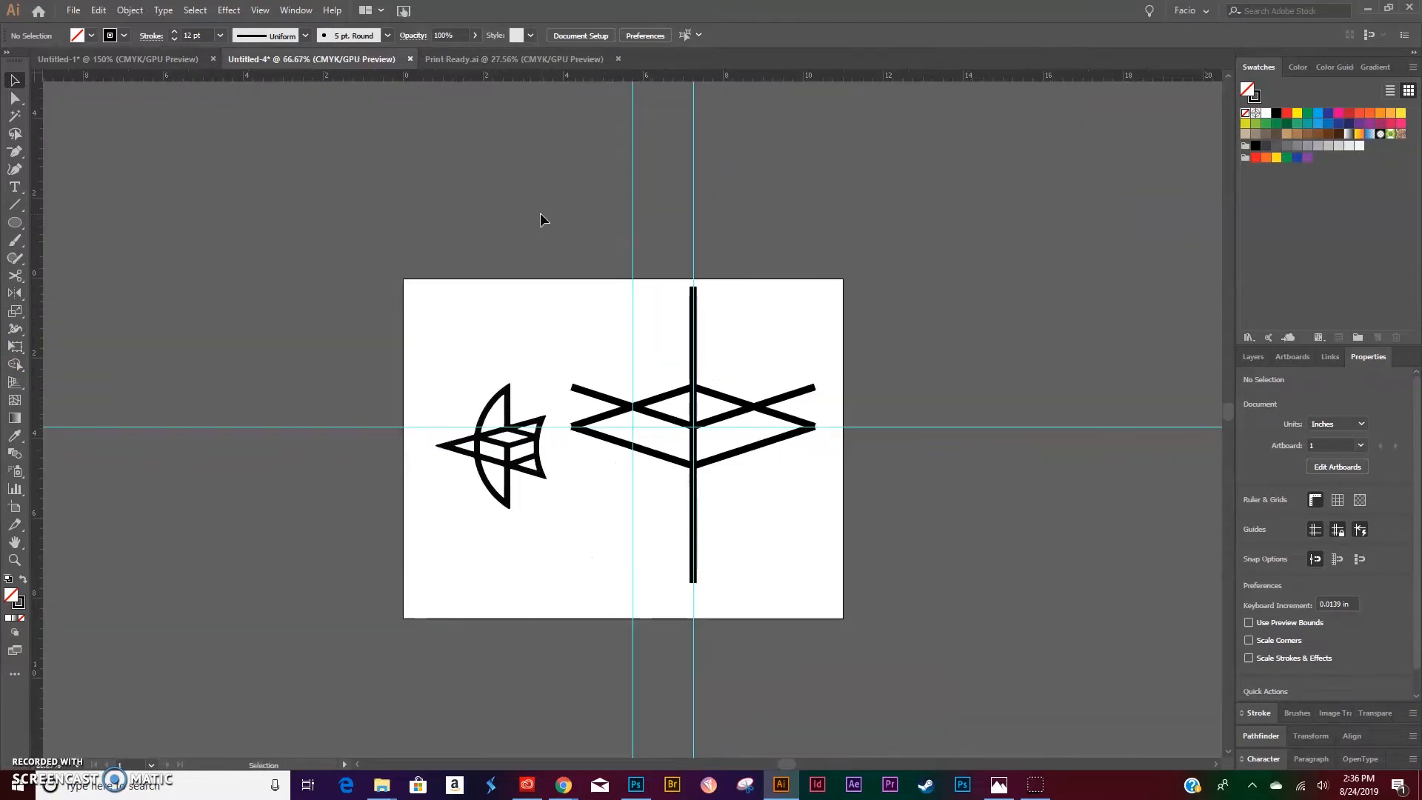
pyautogui.hotkey('ctrl', '+')
pyautogui.hotkey('ctrl', '+')
pyautogui.hotkey('ctrl', '+')
pyautogui.scroll(1, 578, 226)
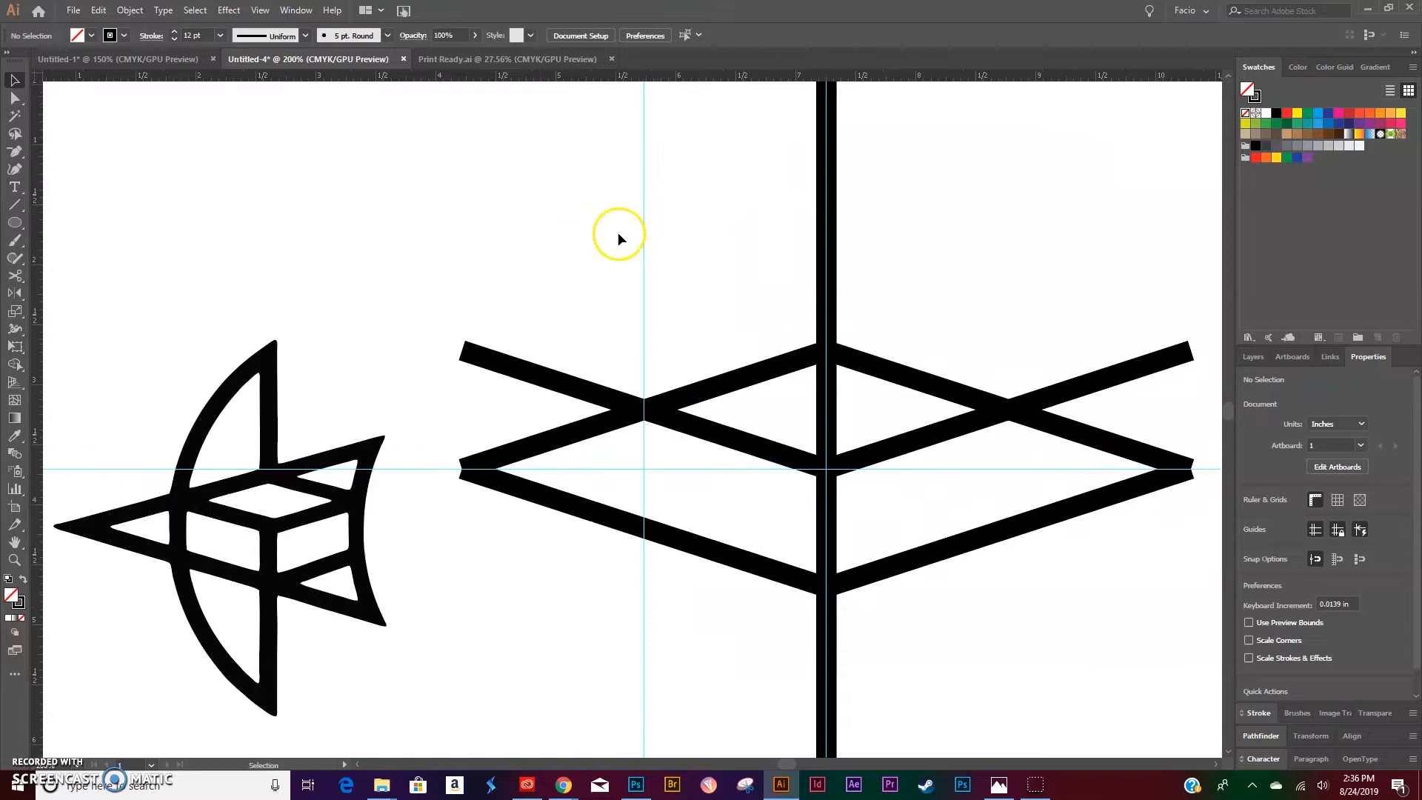
pyautogui.hotkey('ctrl', '-')
pyautogui.hotkey('ctrl', '-')
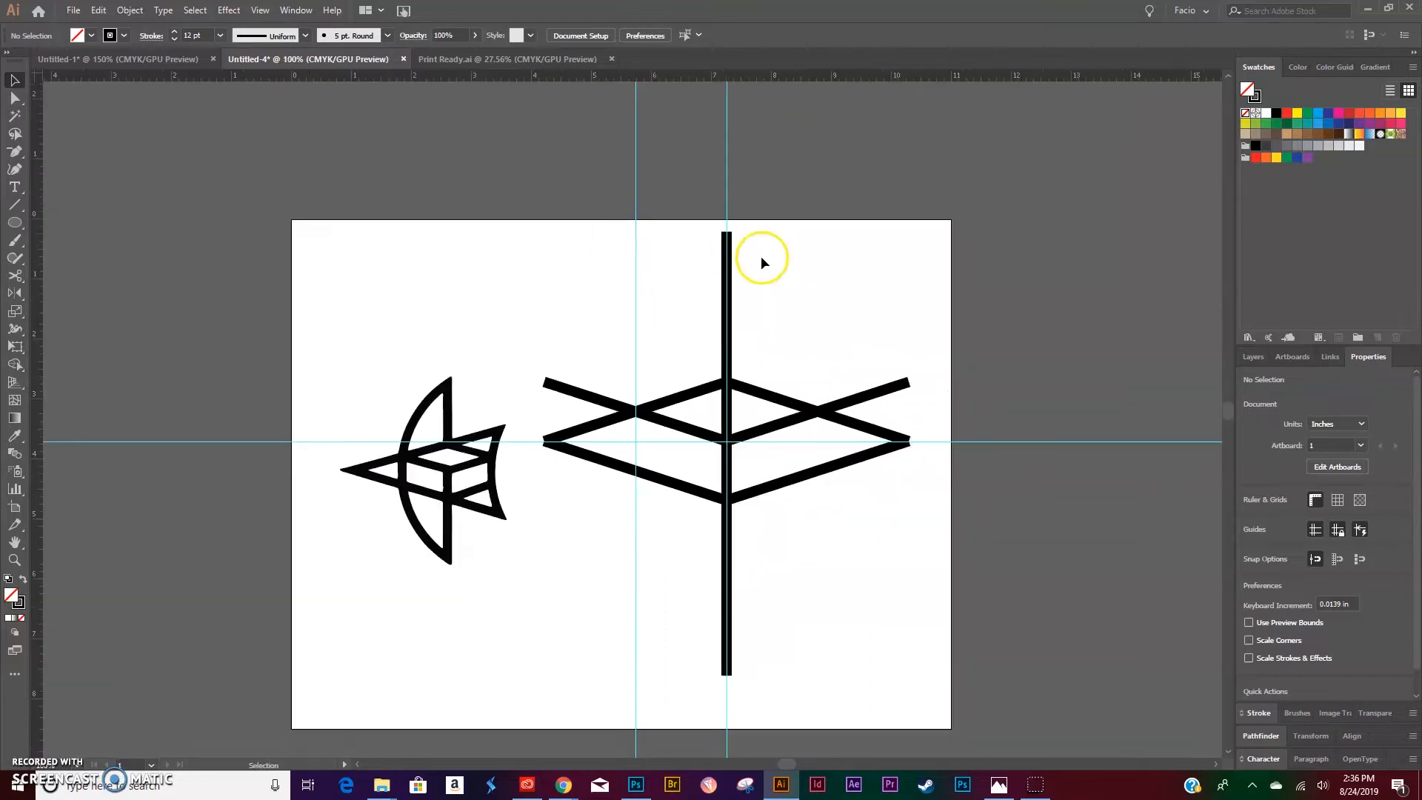
pyautogui.click(728, 329)
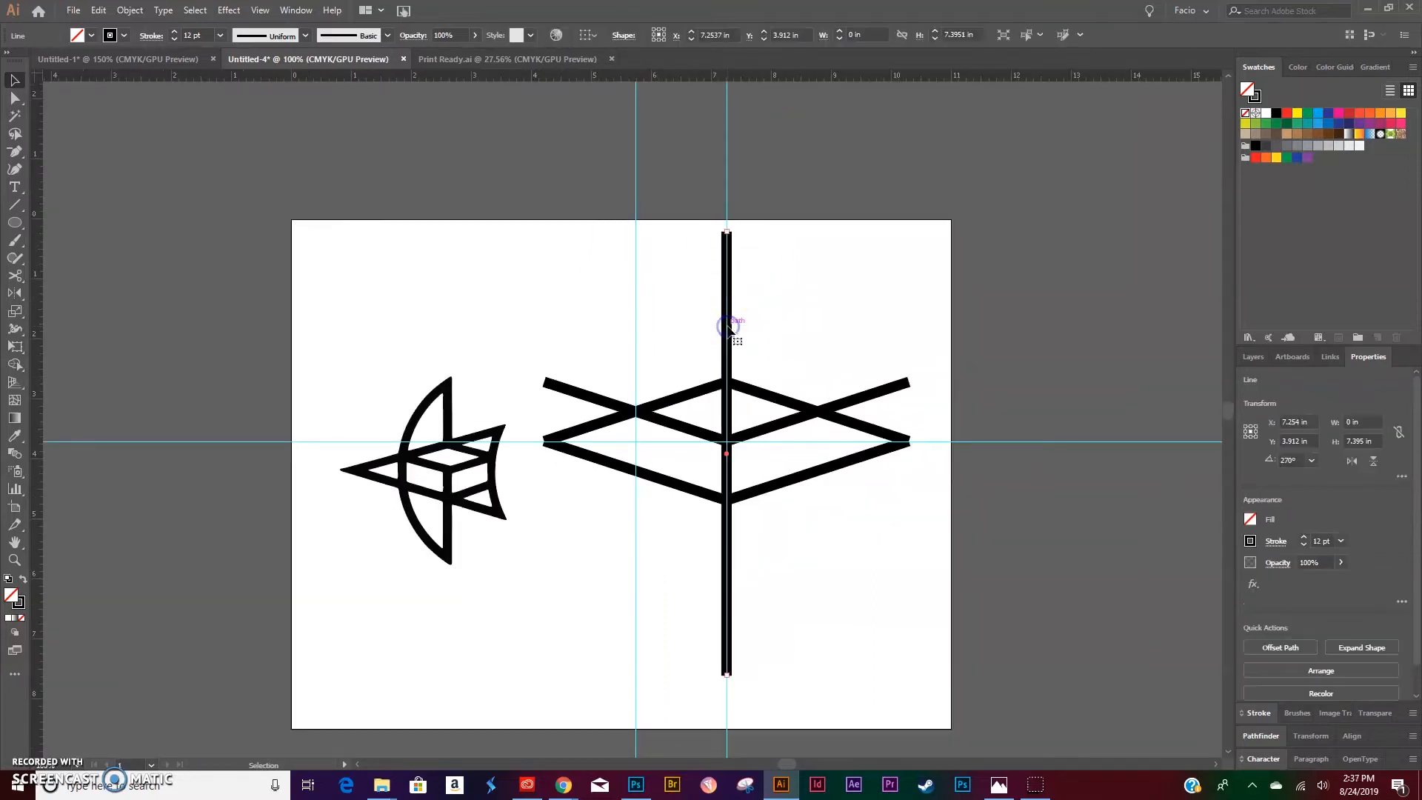
pyautogui.moveTo(728, 328); pyautogui.dragTo(635, 332)
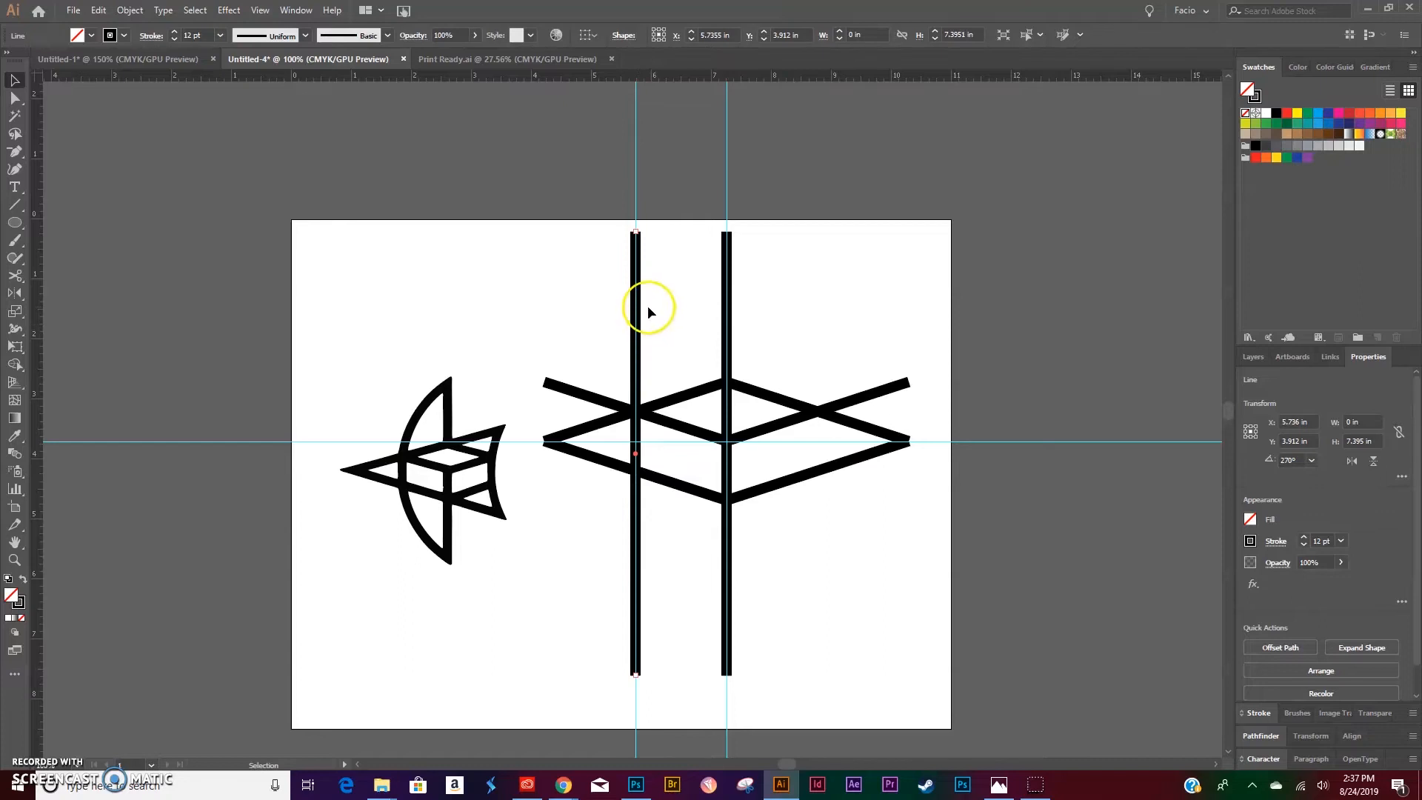
# Reflect a copy of the left vertical line across the vertical axis on the central guide.
pyautogui.press('o')
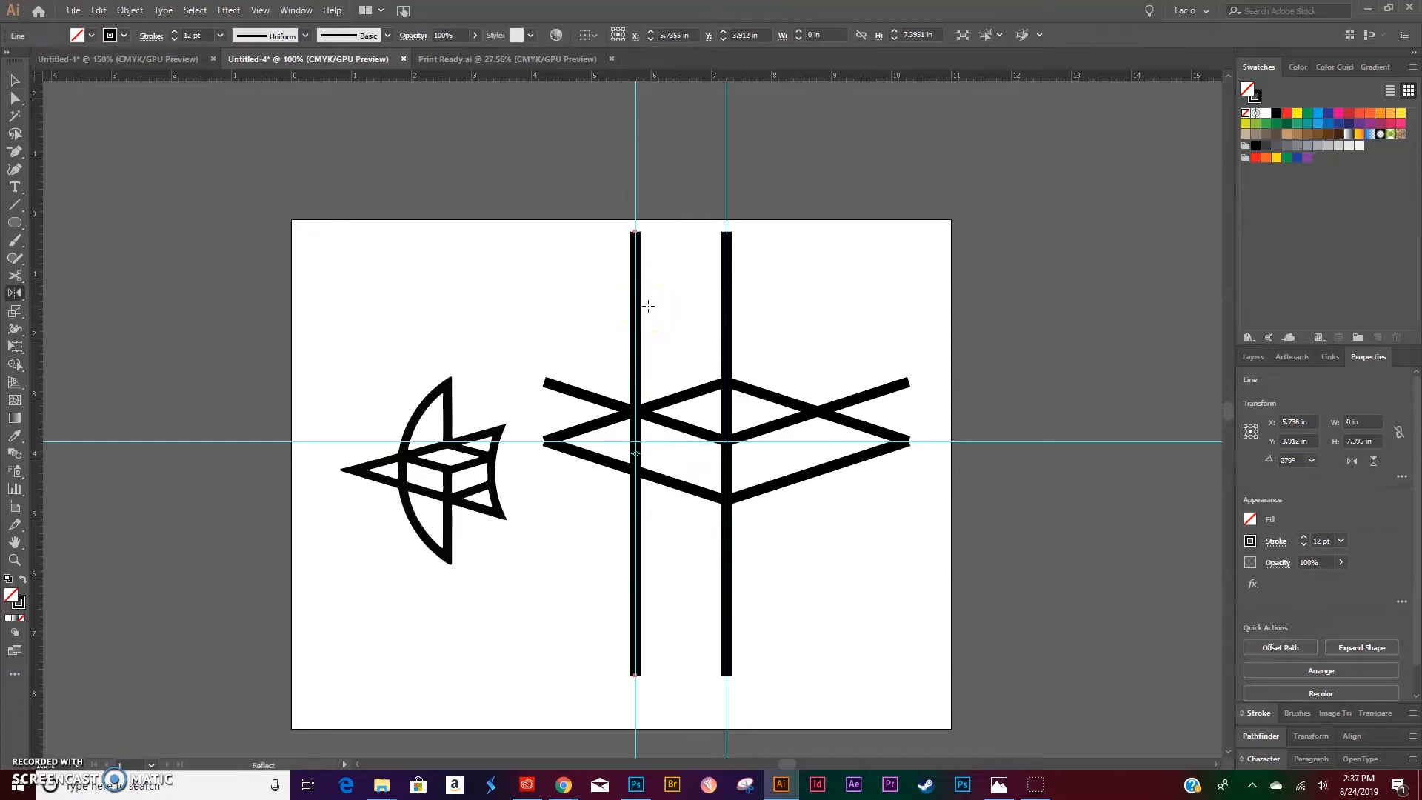
pyautogui.keyDown('alt'); pyautogui.click(727, 199); pyautogui.keyUp('alt')
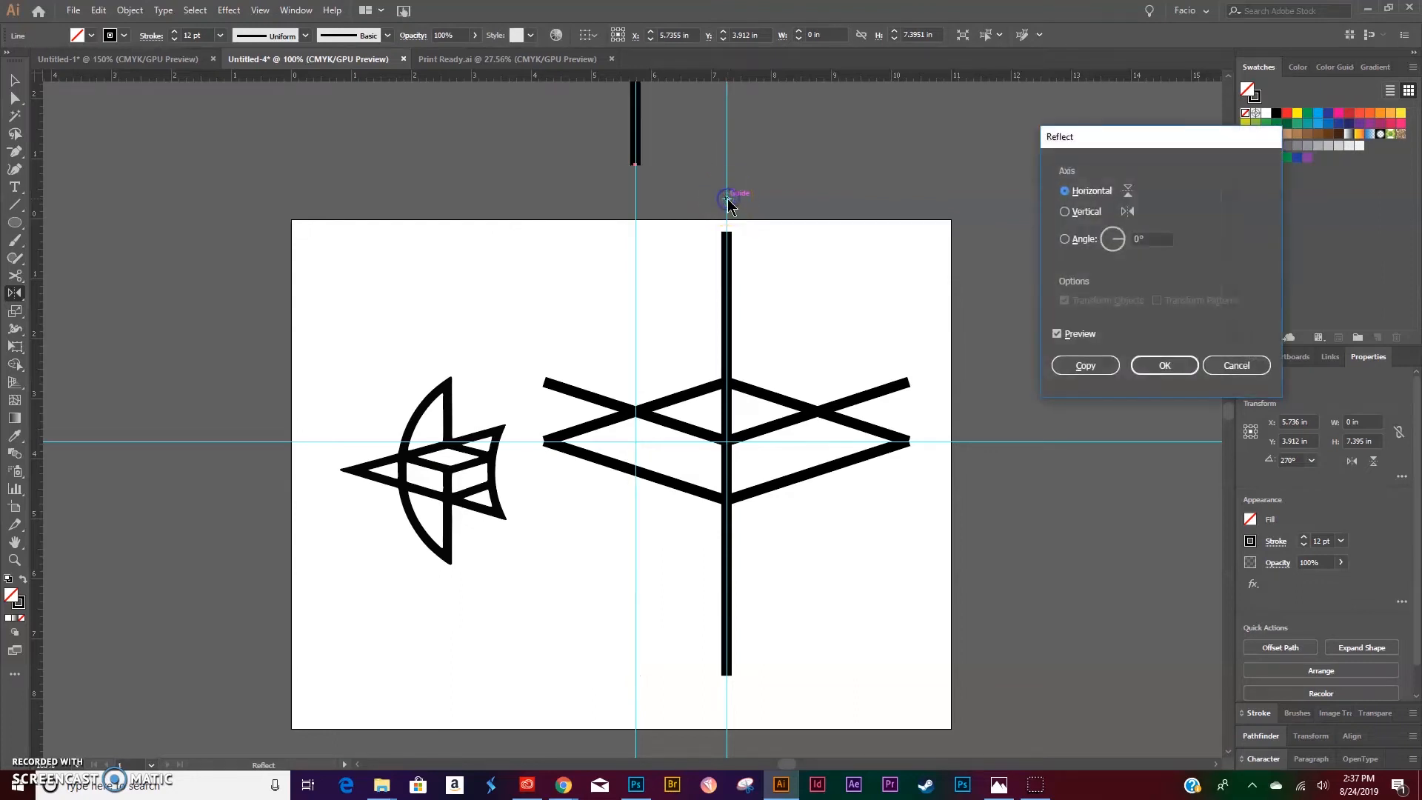
pyautogui.click(1065, 212)
pyautogui.click(1084, 362)
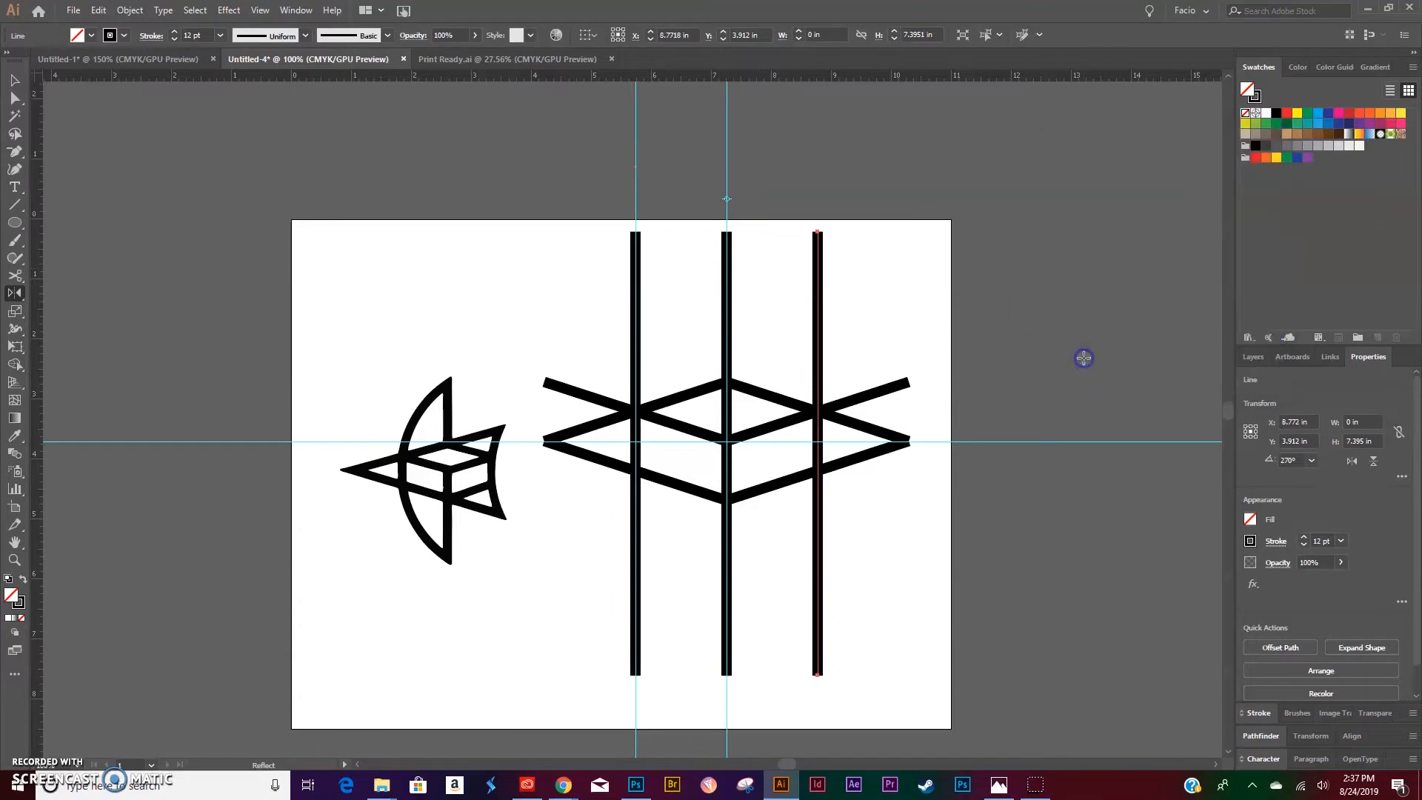
pyautogui.press('v')
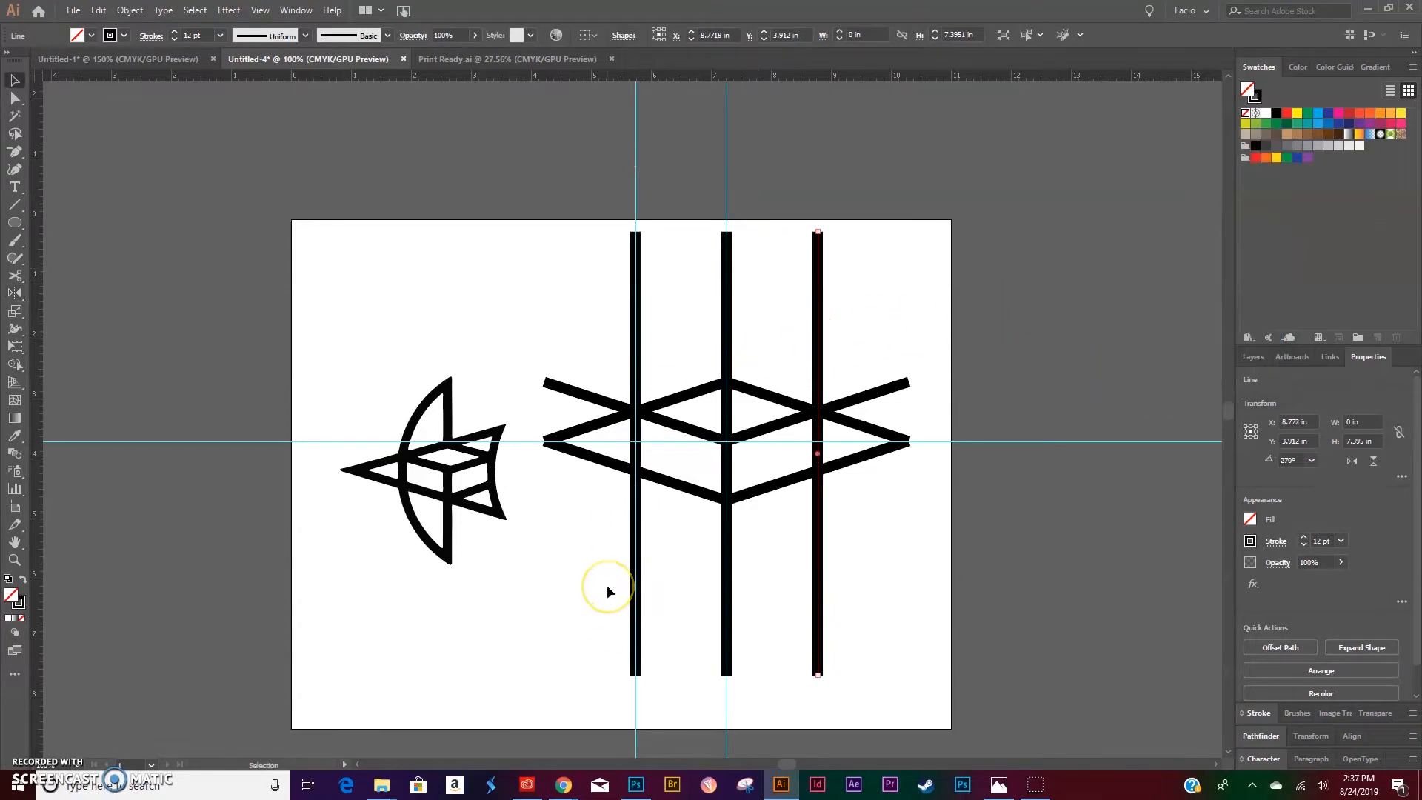
# Duplicate Layer 2 as a backup of the line work and lock the copy.
pyautogui.click(591, 569)
pyautogui.moveTo(578, 313); pyautogui.dragTo(957, 632)
pyautogui.click(936, 510)
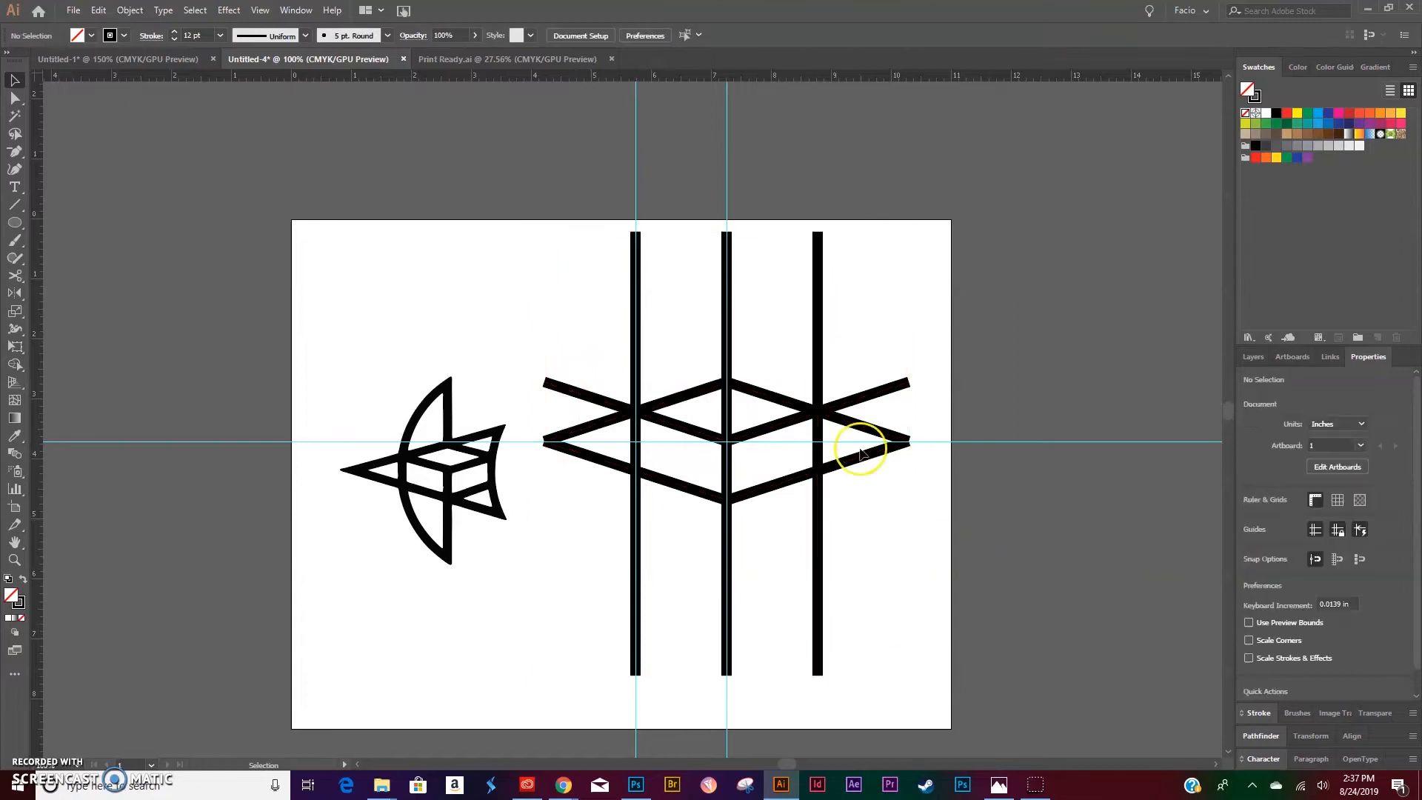
pyautogui.moveTo(602, 302); pyautogui.dragTo(905, 580)
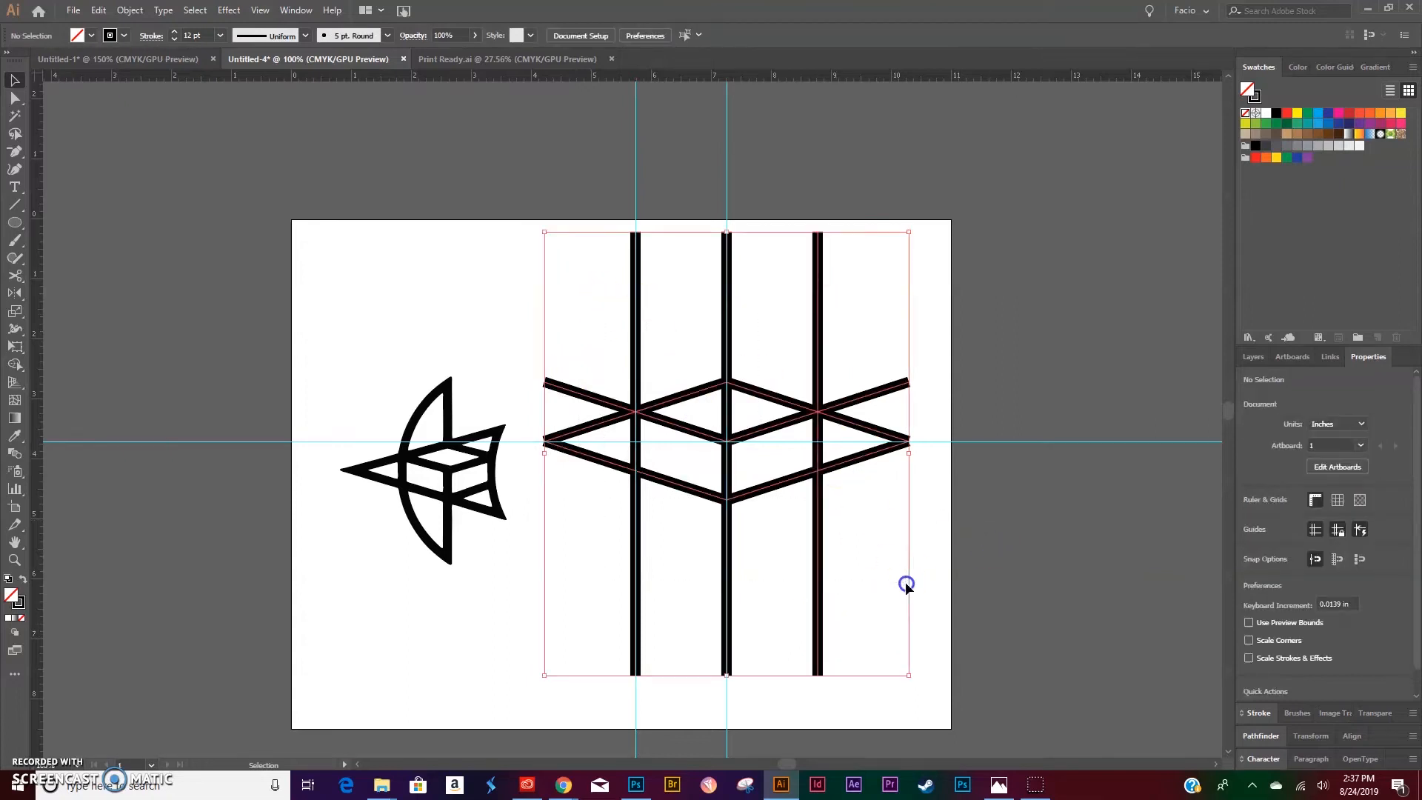
pyautogui.click(1253, 357)
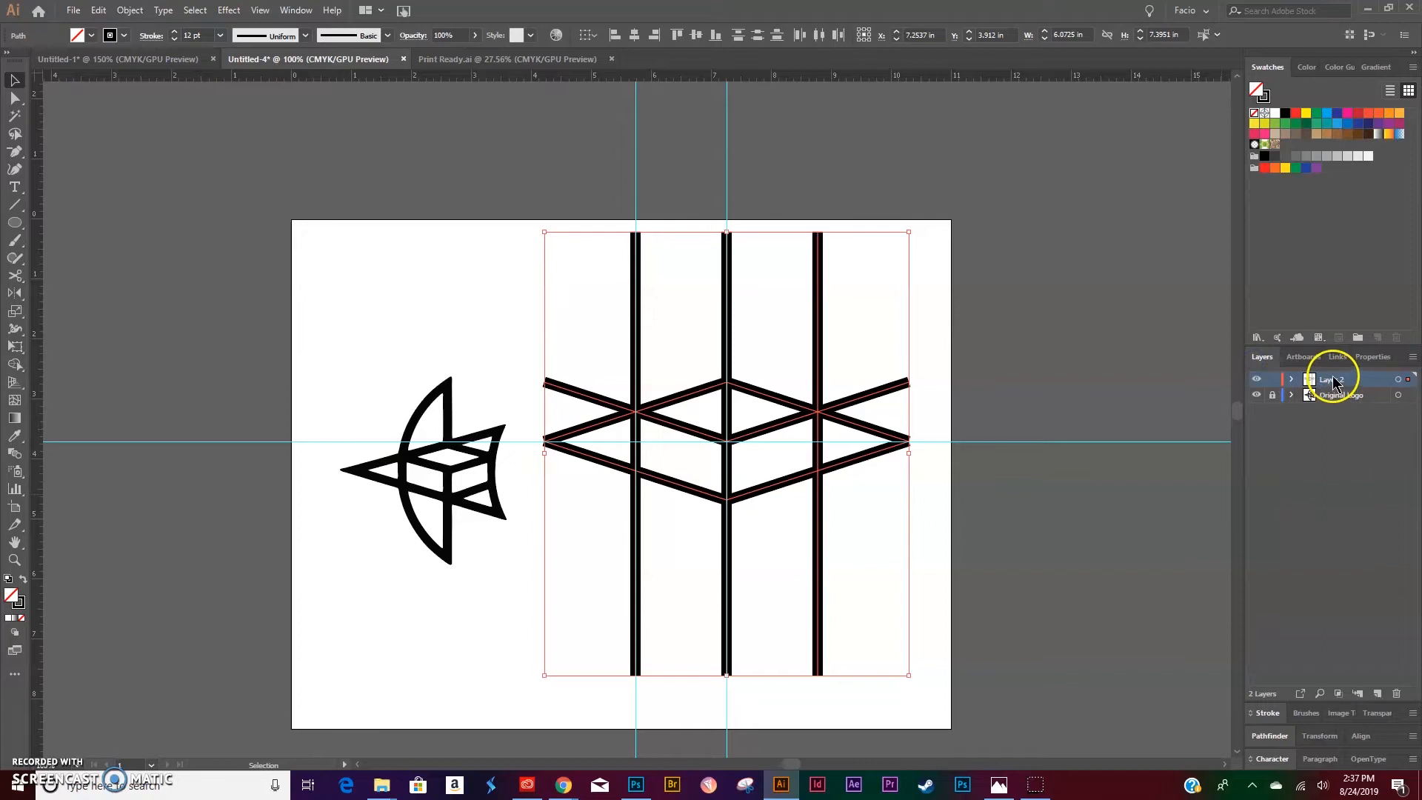
pyautogui.moveTo(1357, 388); pyautogui.dragTo(1377, 693)
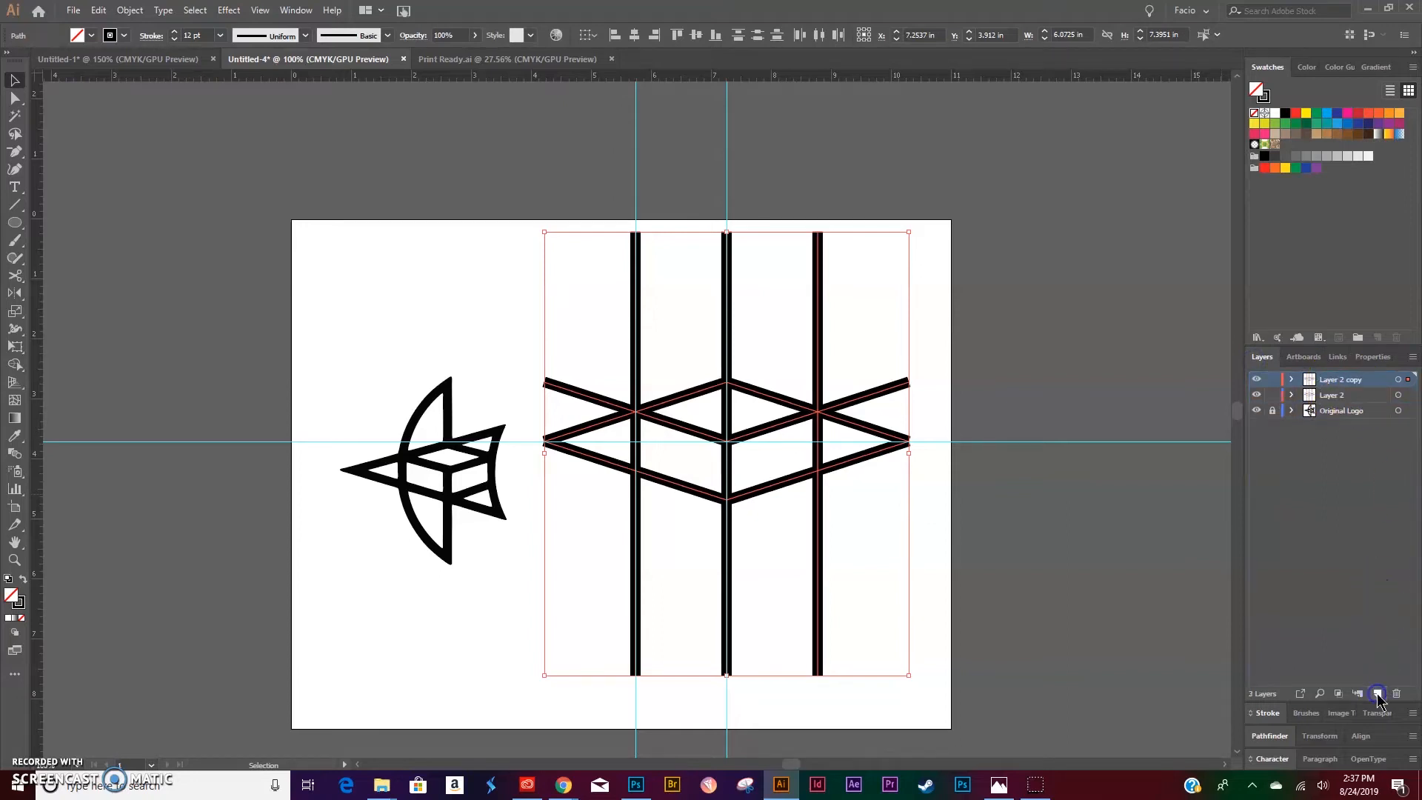
pyautogui.click(1272, 379)
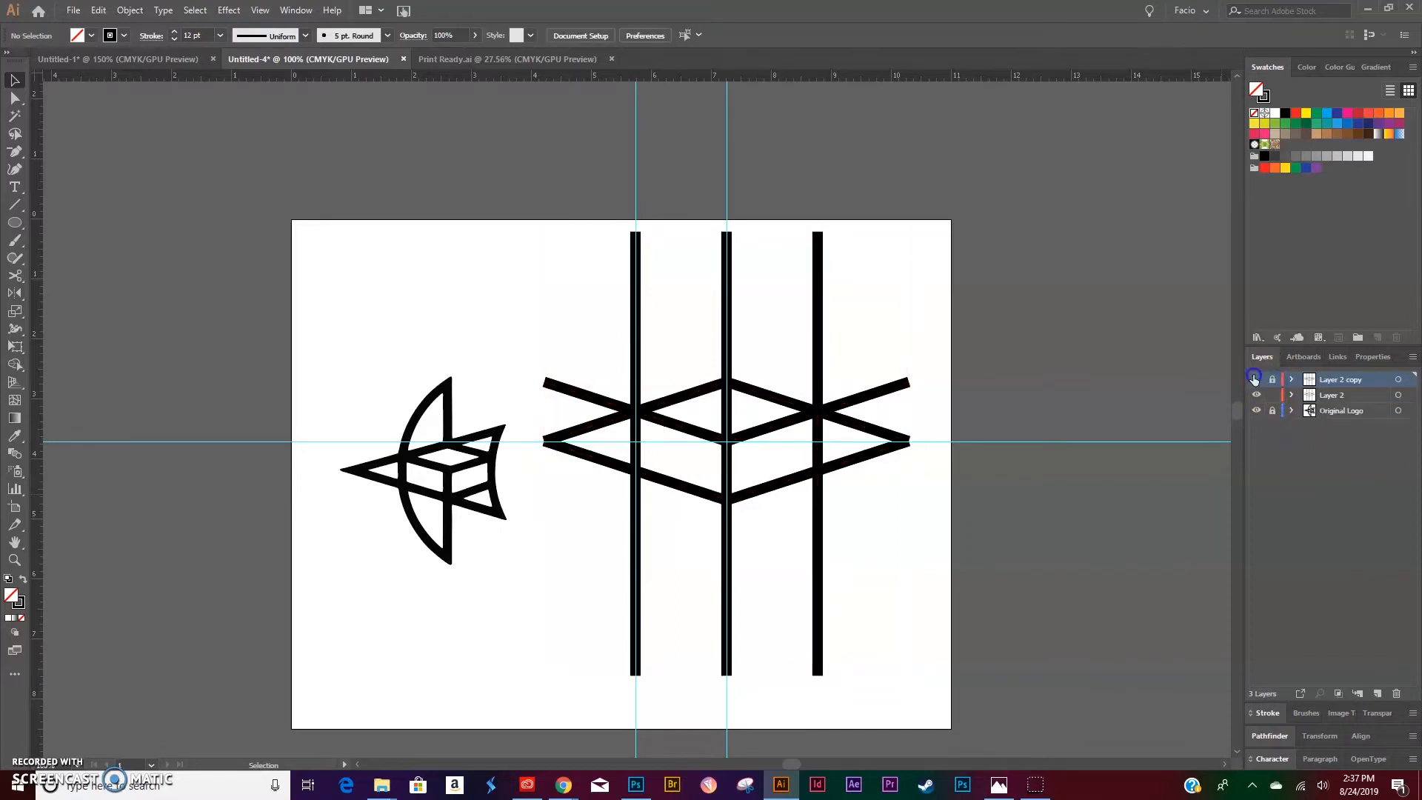
pyautogui.moveTo(541, 333); pyautogui.dragTo(1057, 667)
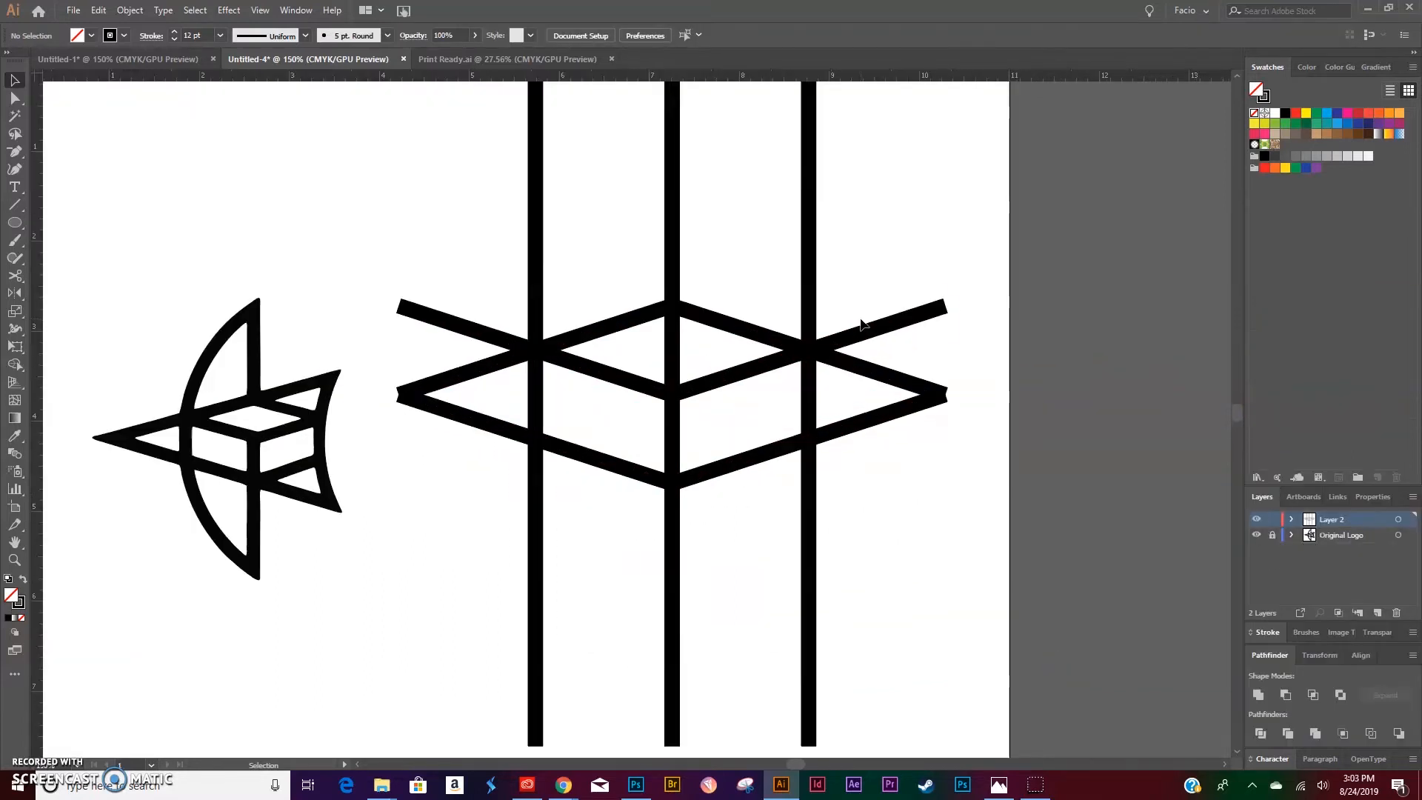
pyautogui.moveTo(894, 216); pyautogui.dragTo(546, 562)
pyautogui.moveTo(963, 173); pyautogui.dragTo(453, 603)
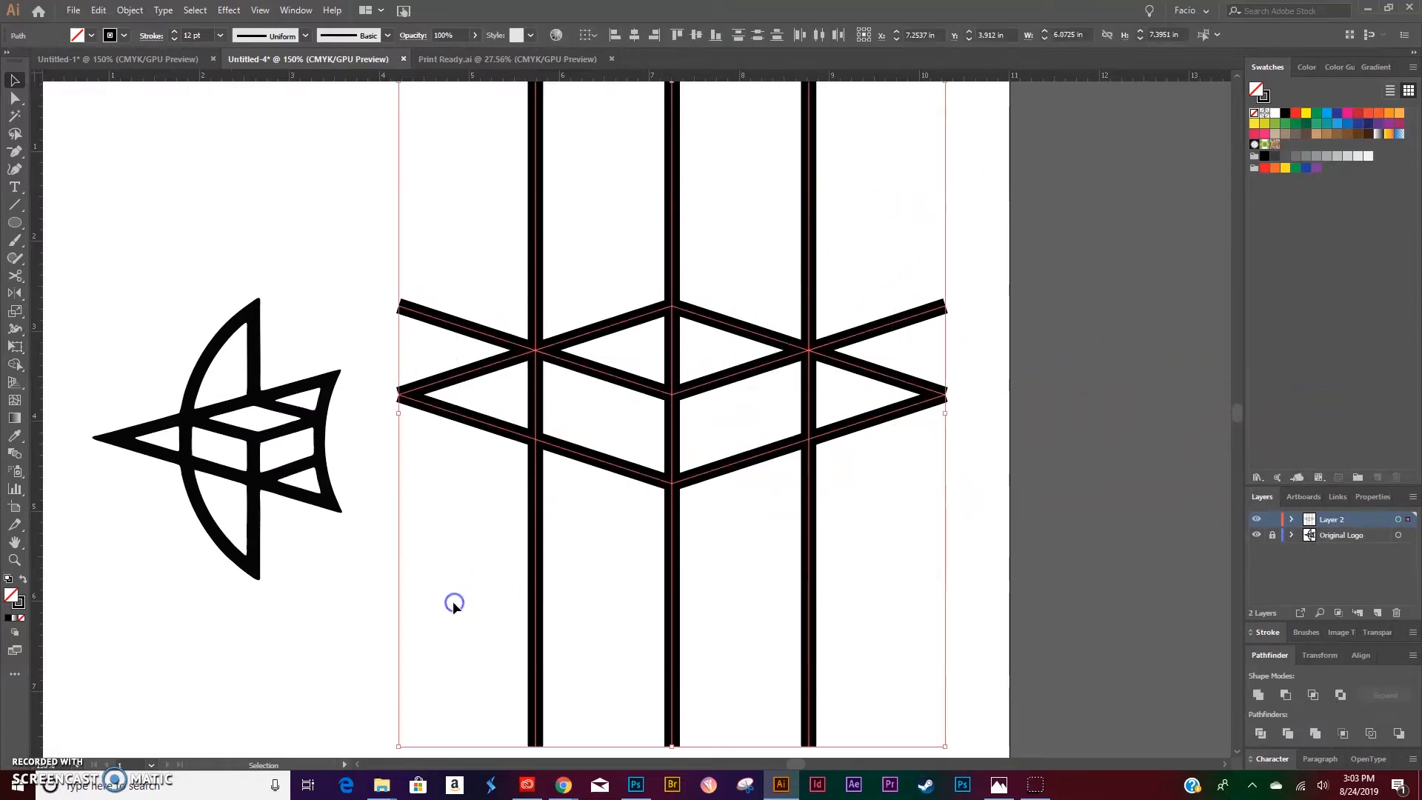
pyautogui.hotkey('ctrl', '-')
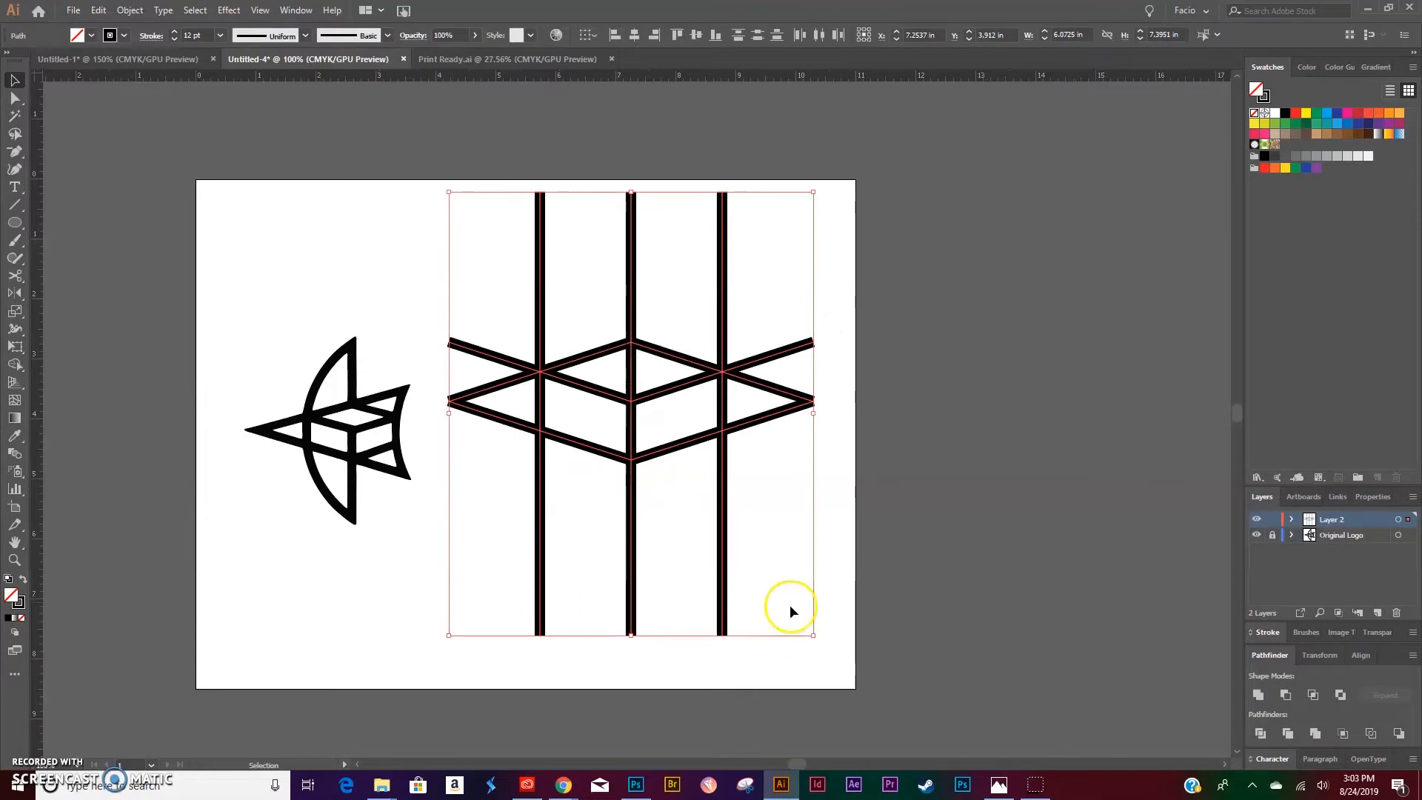
pyautogui.click(1096, 550)
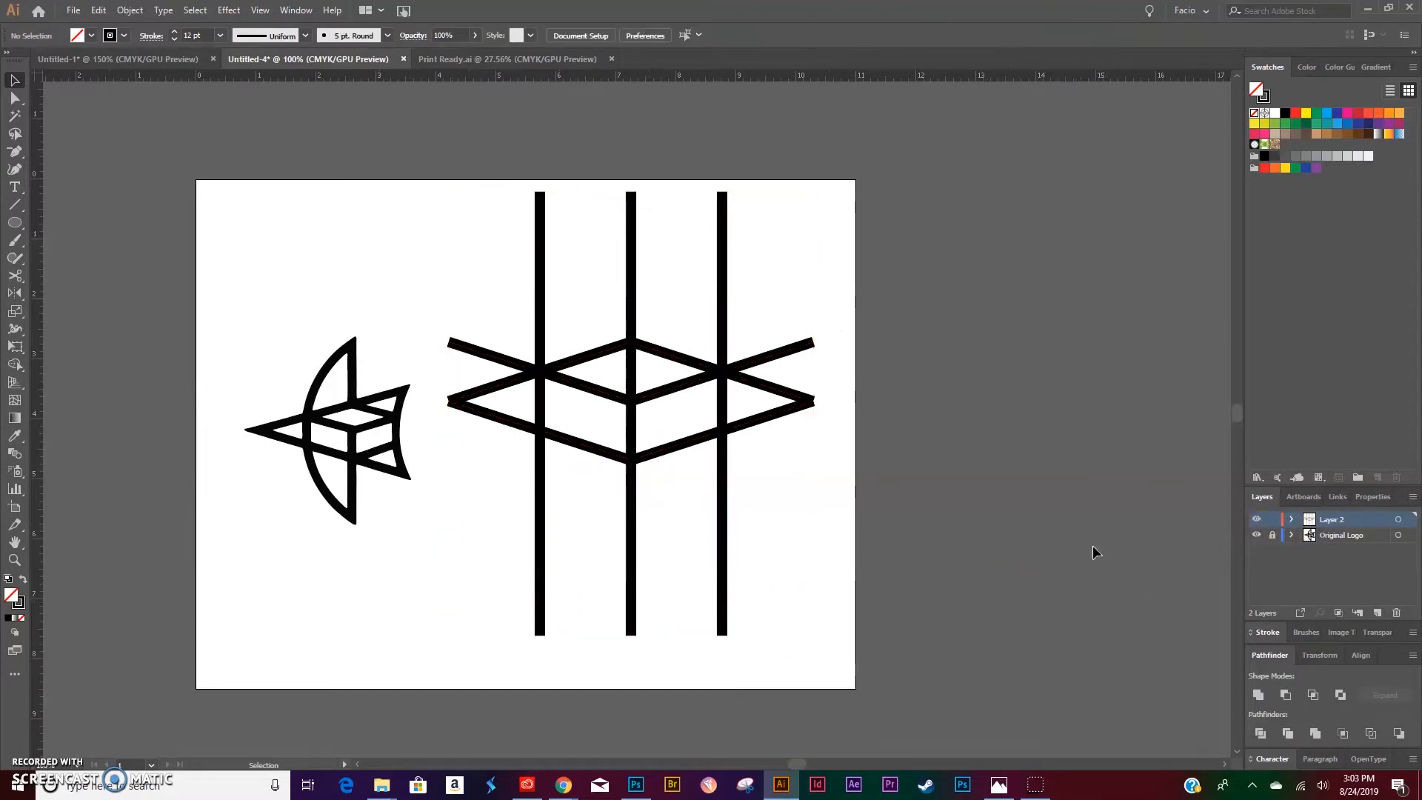
# Hide the Original Logo layer and show the guides.
pyautogui.click(1256, 536)
pyautogui.hotkey('ctrl', ';')
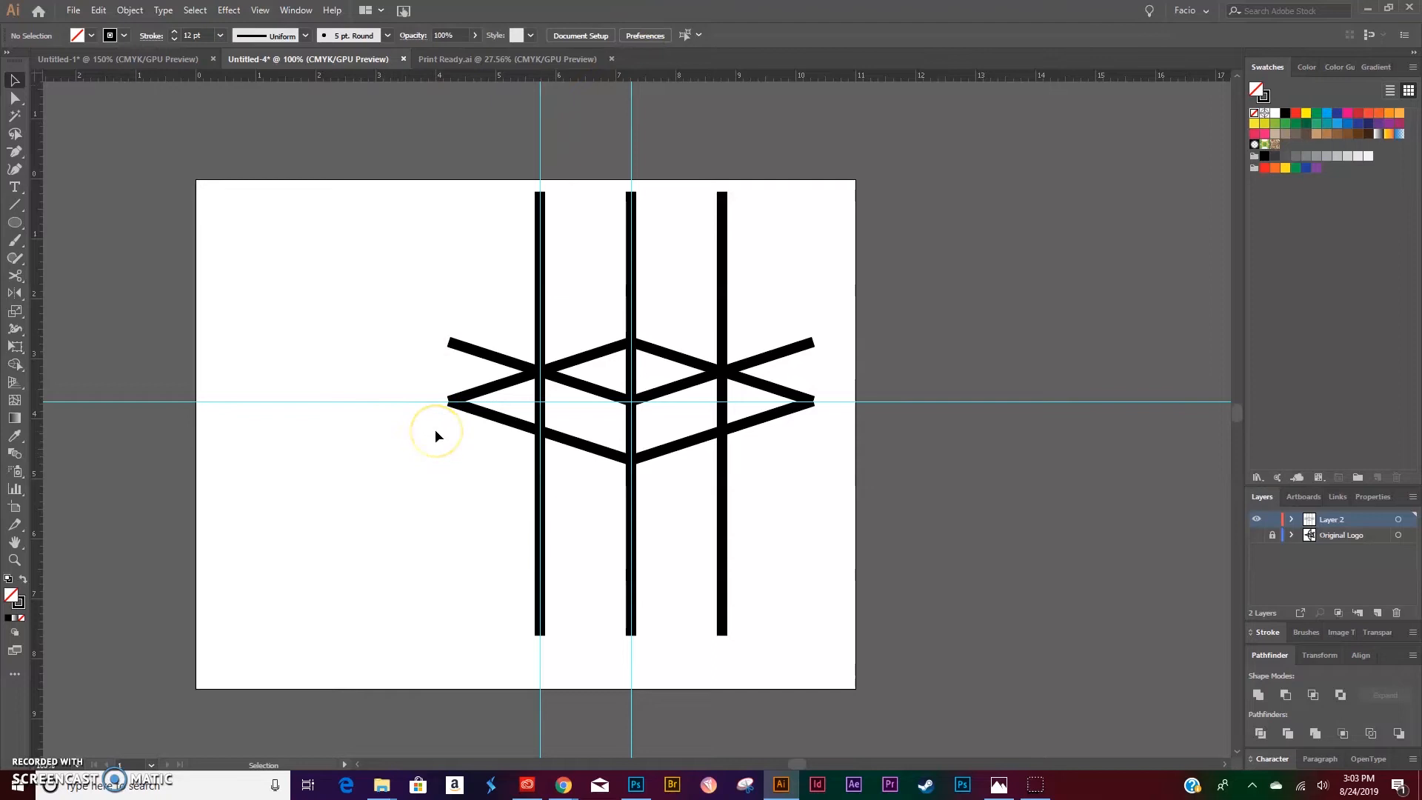
# Draw a circle about 6.44 in across, centred on the horizontal guide beside the line work.
pyautogui.click(15, 223)
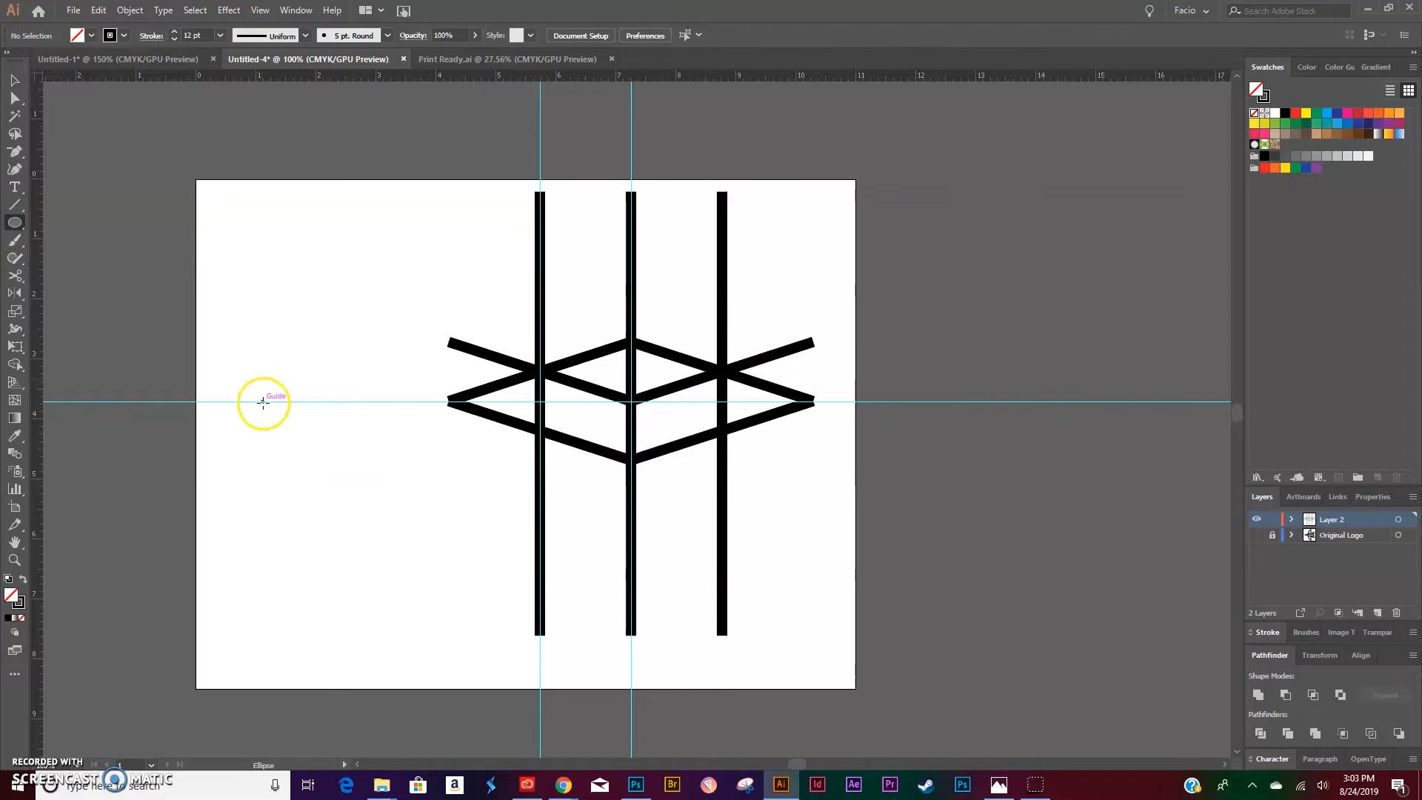
pyautogui.moveTo(263, 403); pyautogui.dragTo(457, 530)
pyautogui.press('v')
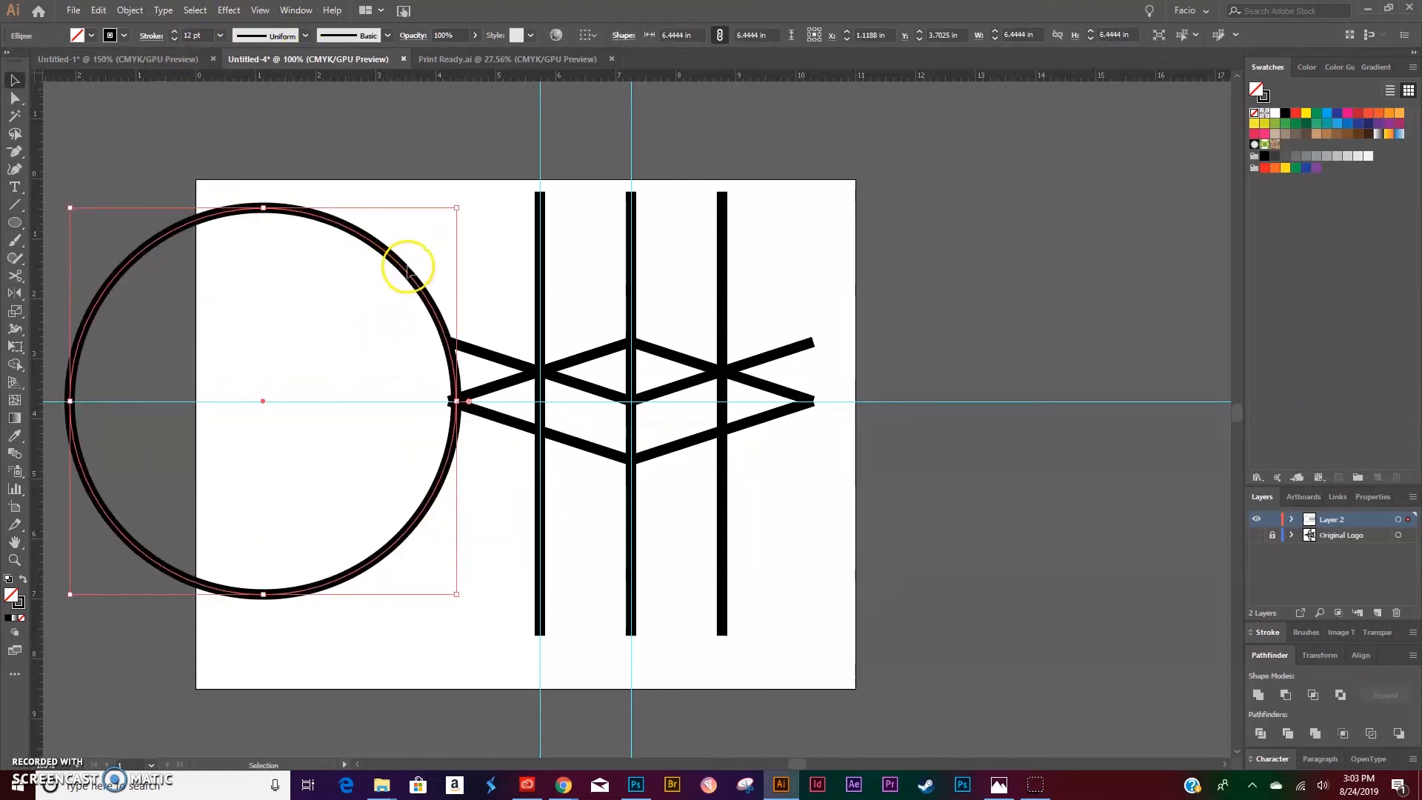
# Centre the circle horizontally on the middle vertical line, using that line as the key object.
pyautogui.keyDown('shift'); pyautogui.click(632, 255); pyautogui.keyUp('shift')
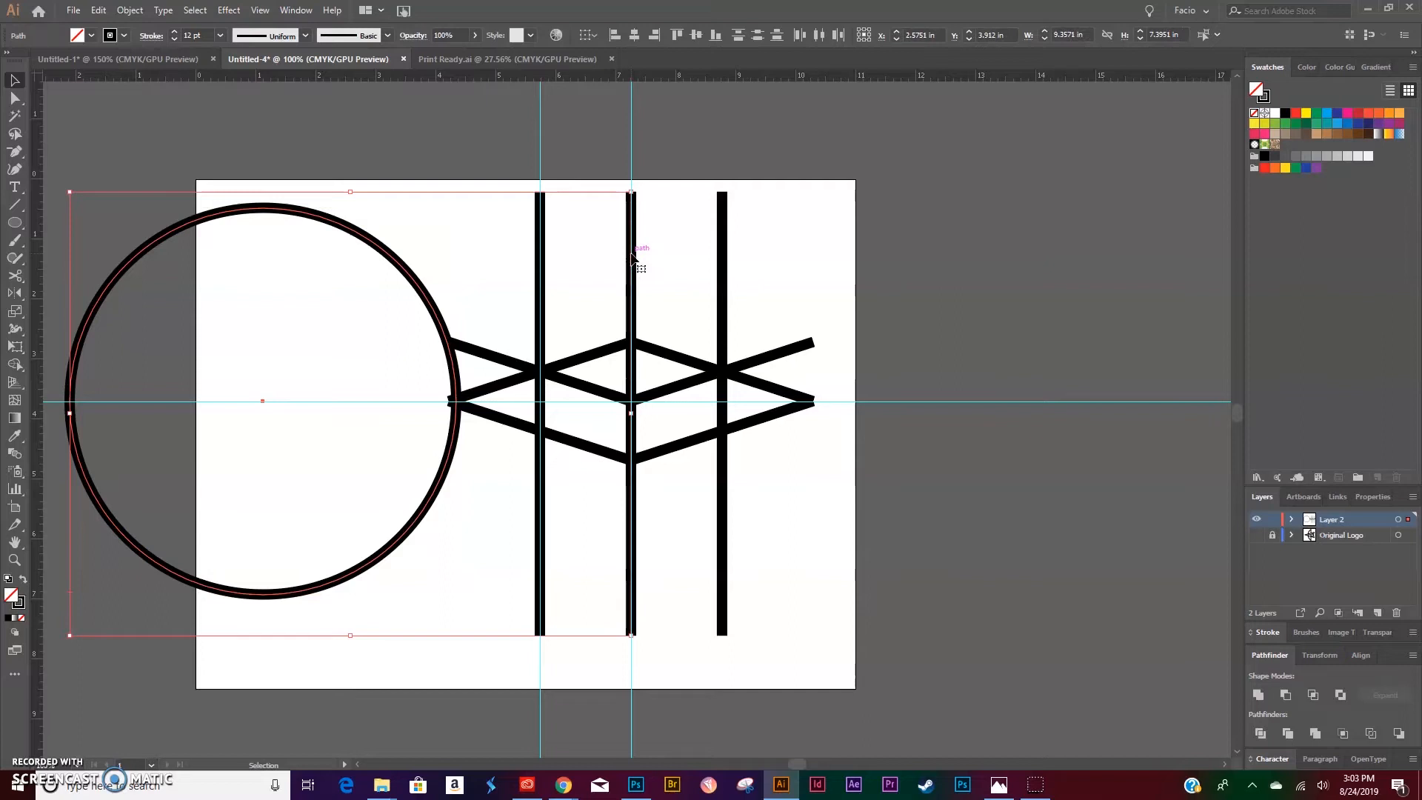
pyautogui.click(631, 255)
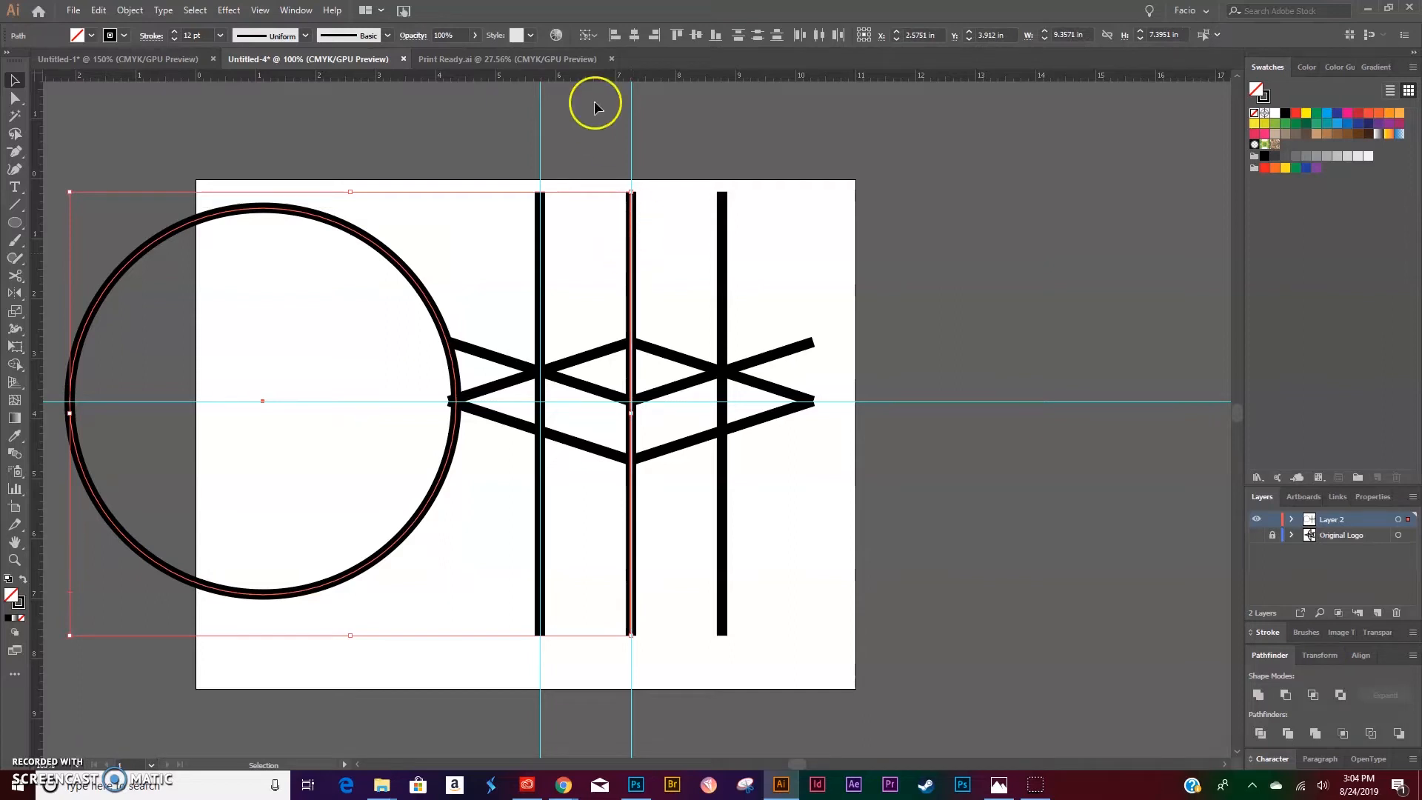
pyautogui.click(634, 32)
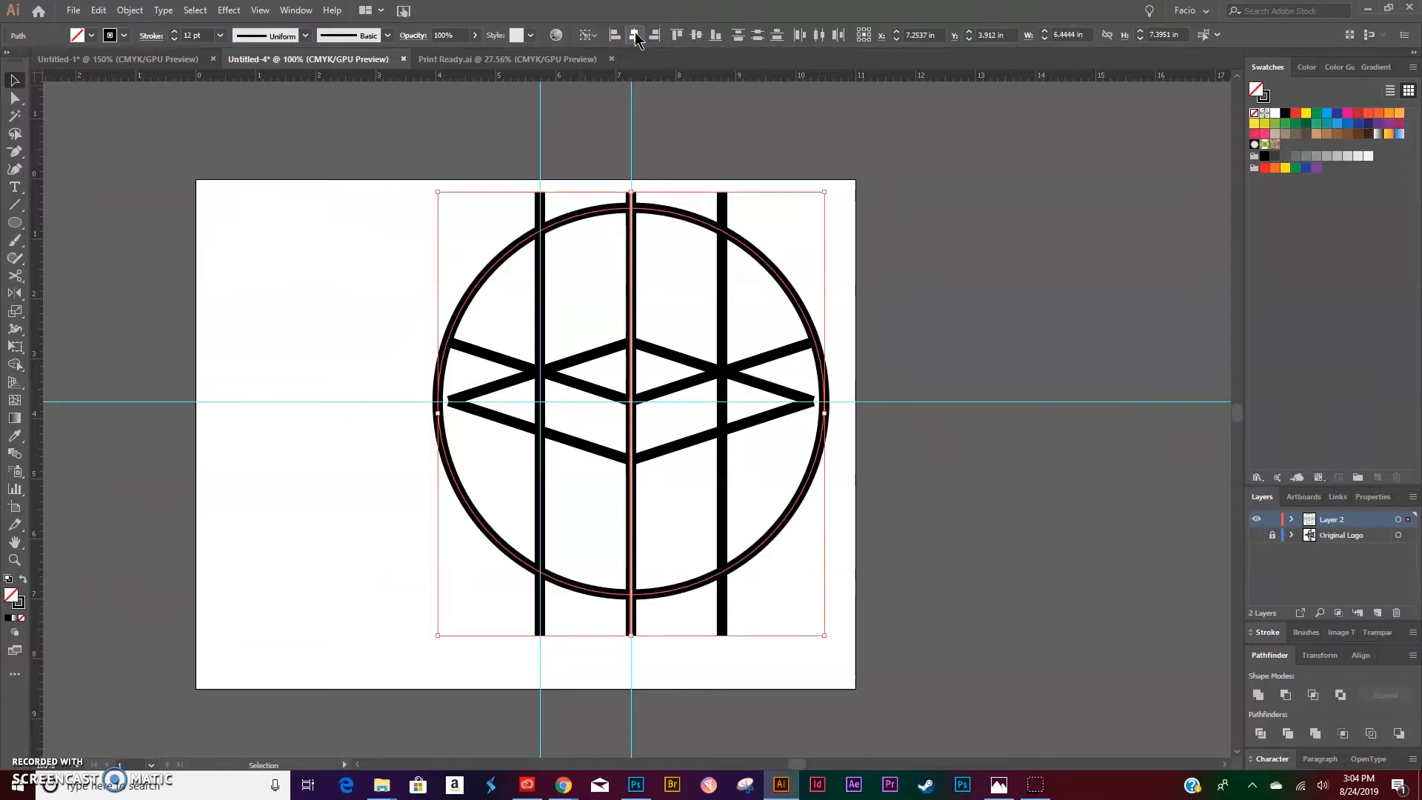
pyautogui.click(1042, 308)
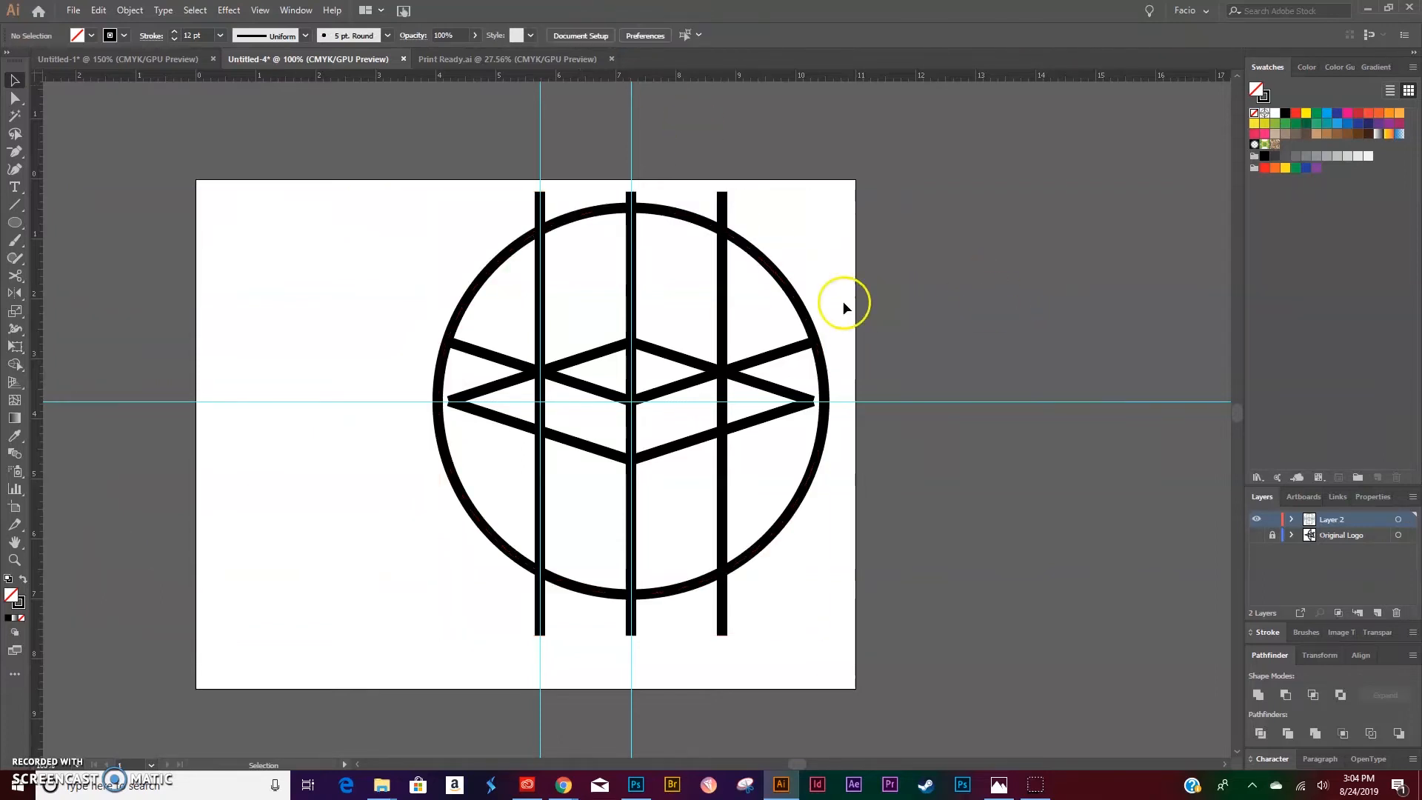
# Move the circle horizontally about 1.7 in to the right so its left edge meets the left vertical line.
pyautogui.click(793, 297)
pyautogui.moveTo(792, 293); pyautogui.dragTo(890, 291)
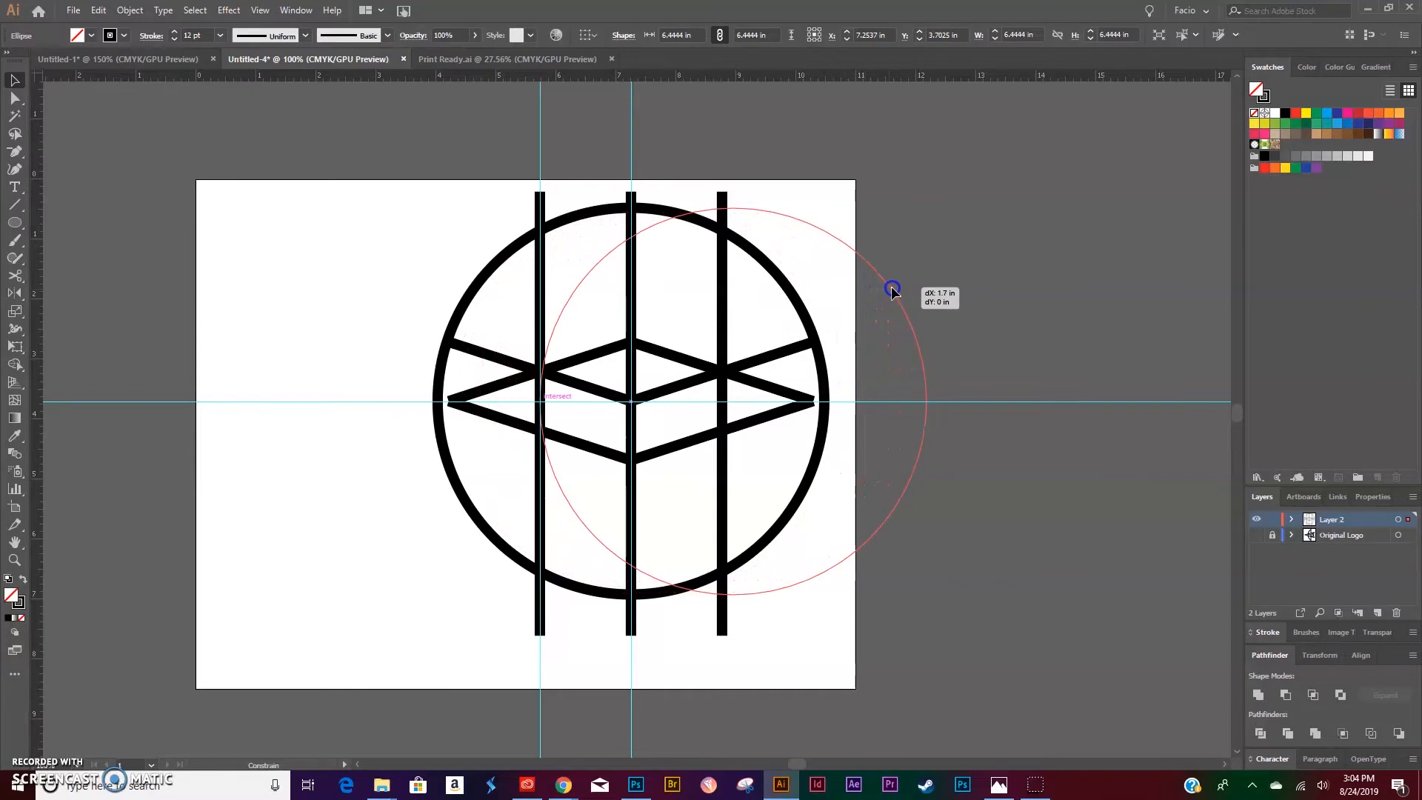
pyautogui.moveTo(889, 291); pyautogui.dragTo(892, 293)
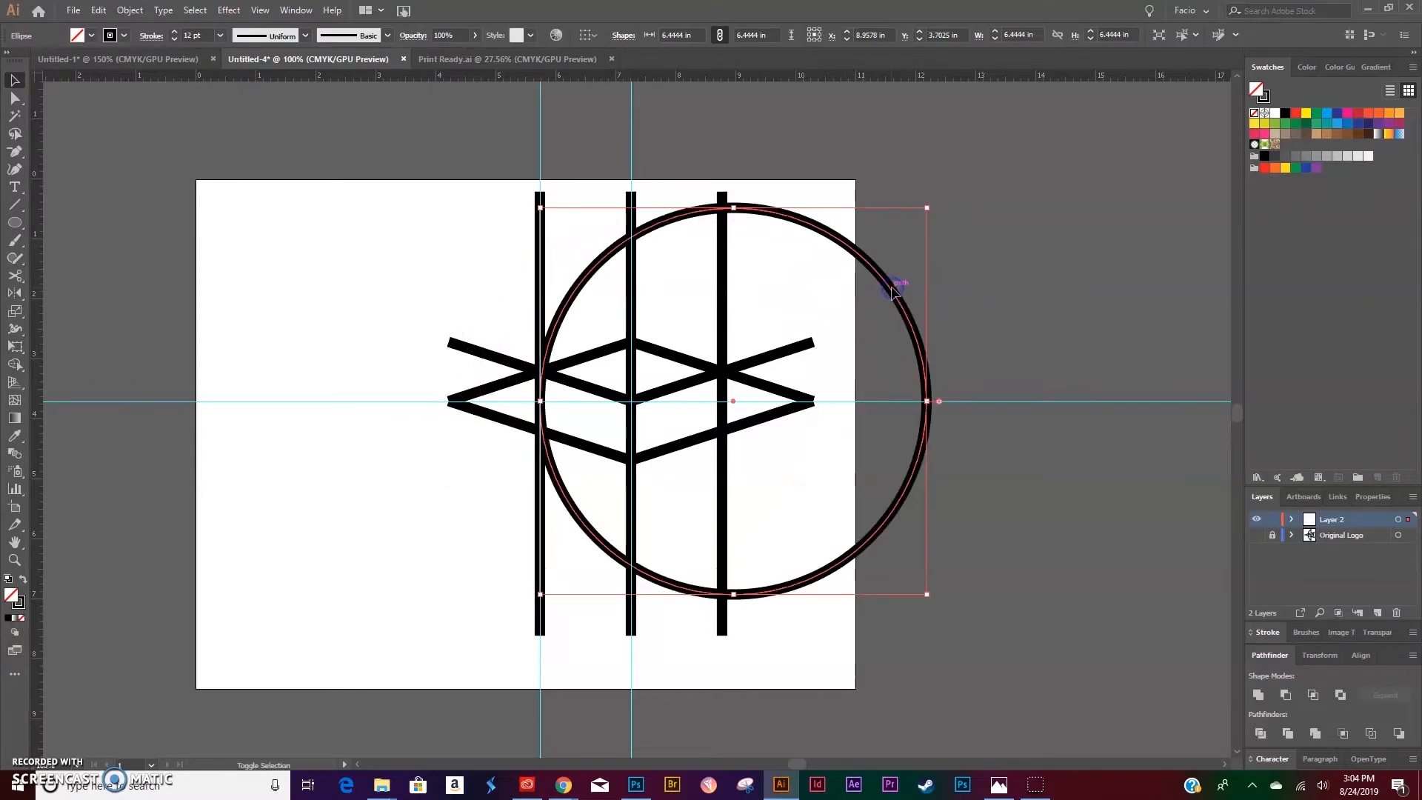
pyautogui.click(1010, 282)
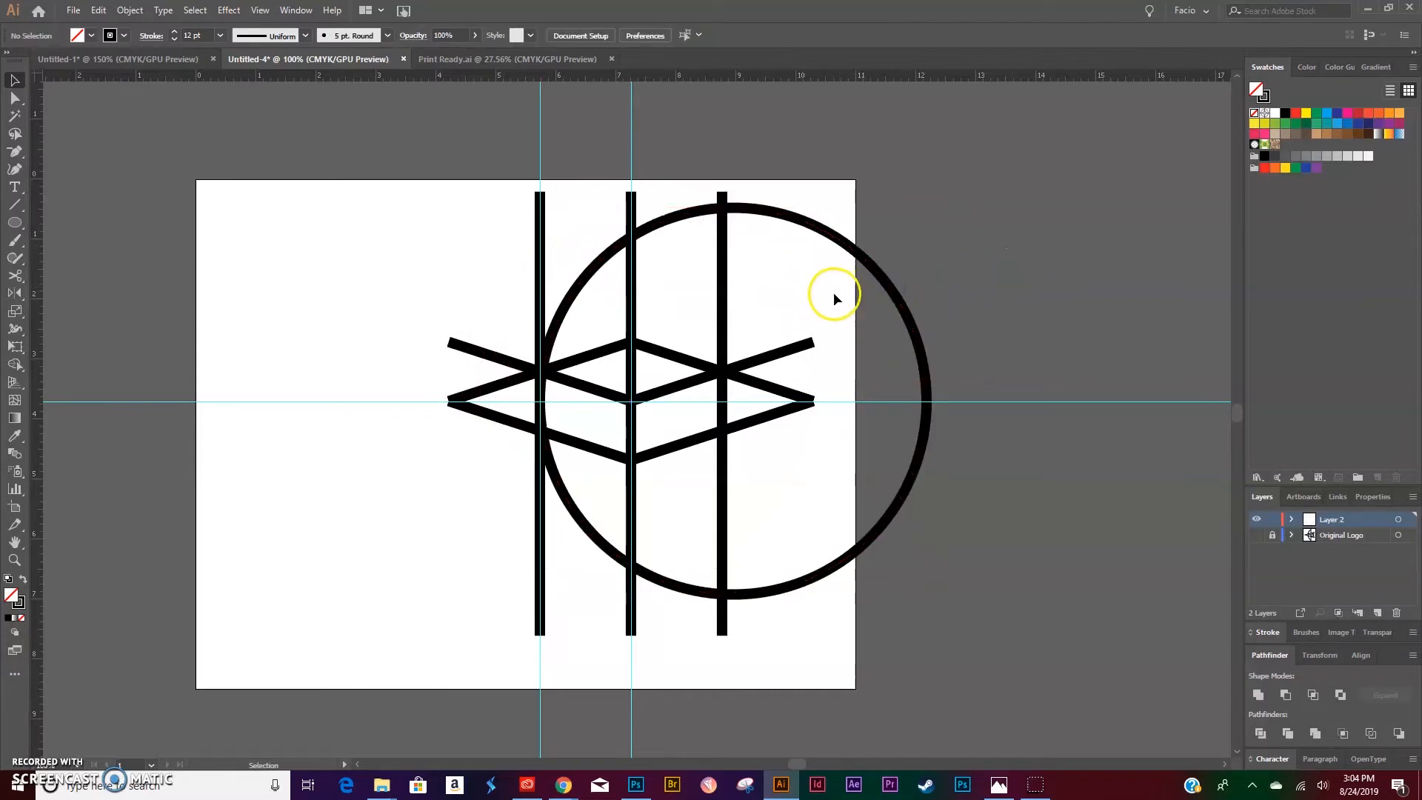
# Duplicate the circle horizontally to the right so the copy's left edge meets the right vertical line.
pyautogui.click(879, 279)
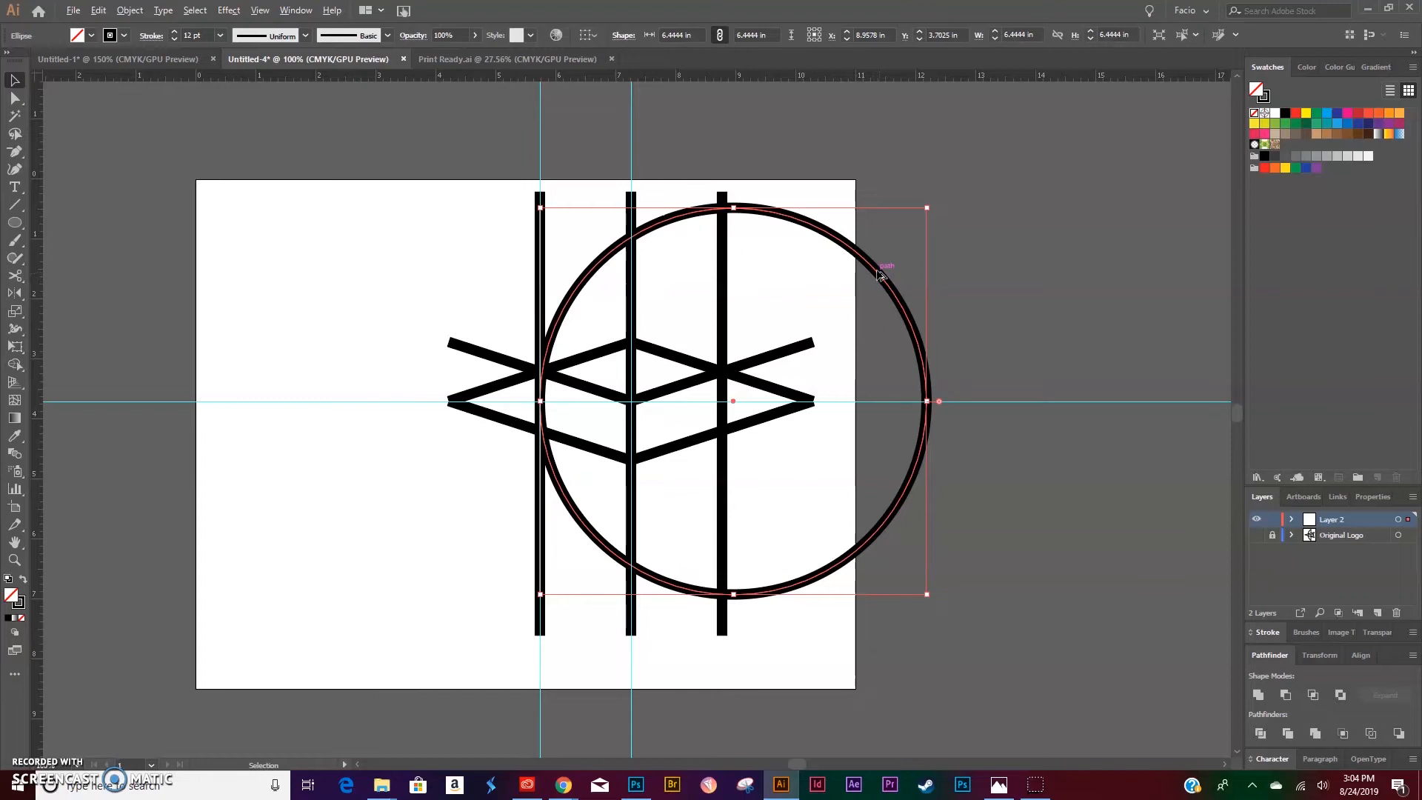
pyautogui.moveTo(878, 274); pyautogui.dragTo(1061, 279)
pyautogui.click(289, 492)
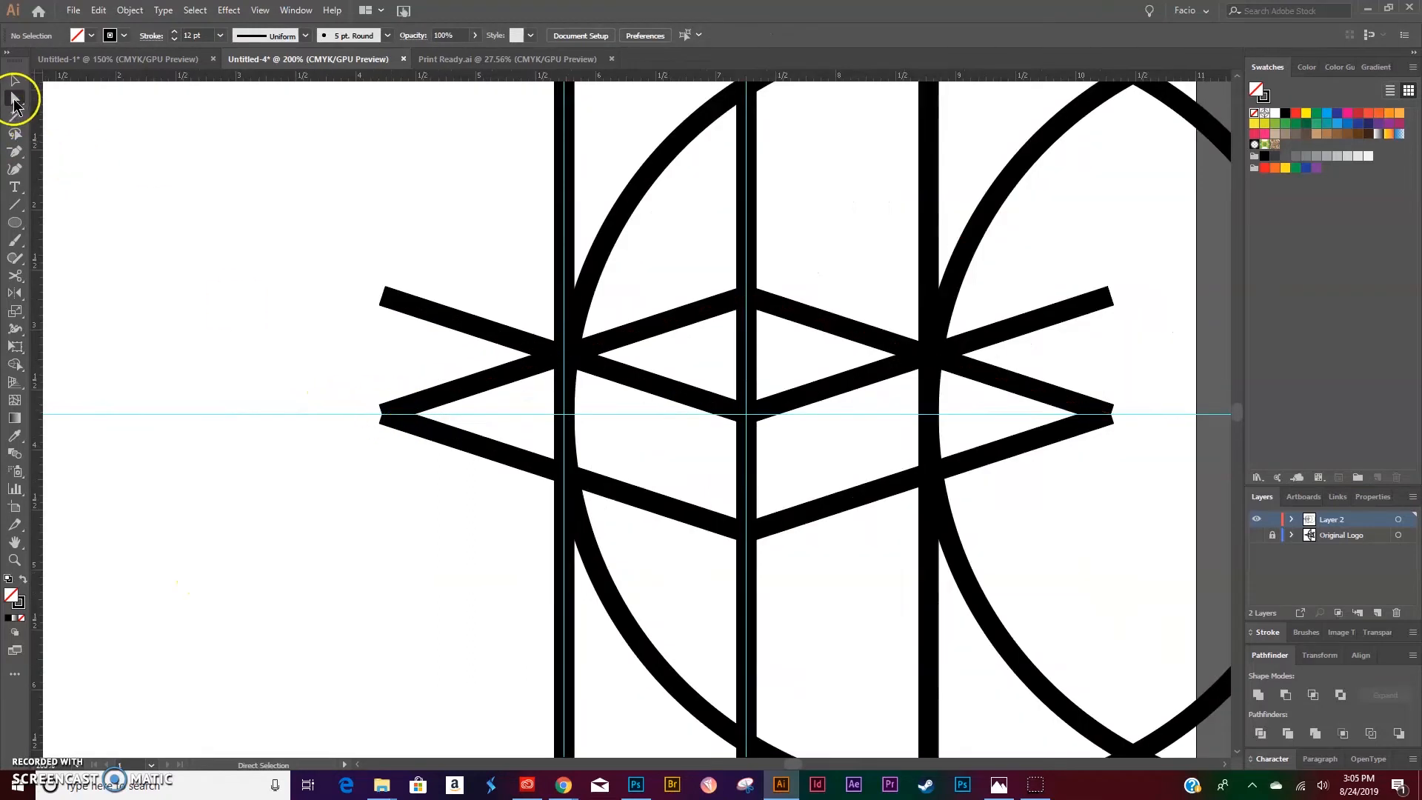
# Extend the left ends of the two outer diagonal paths along their slopes so they cross on the horizontal guide.
pyautogui.click(15, 99)
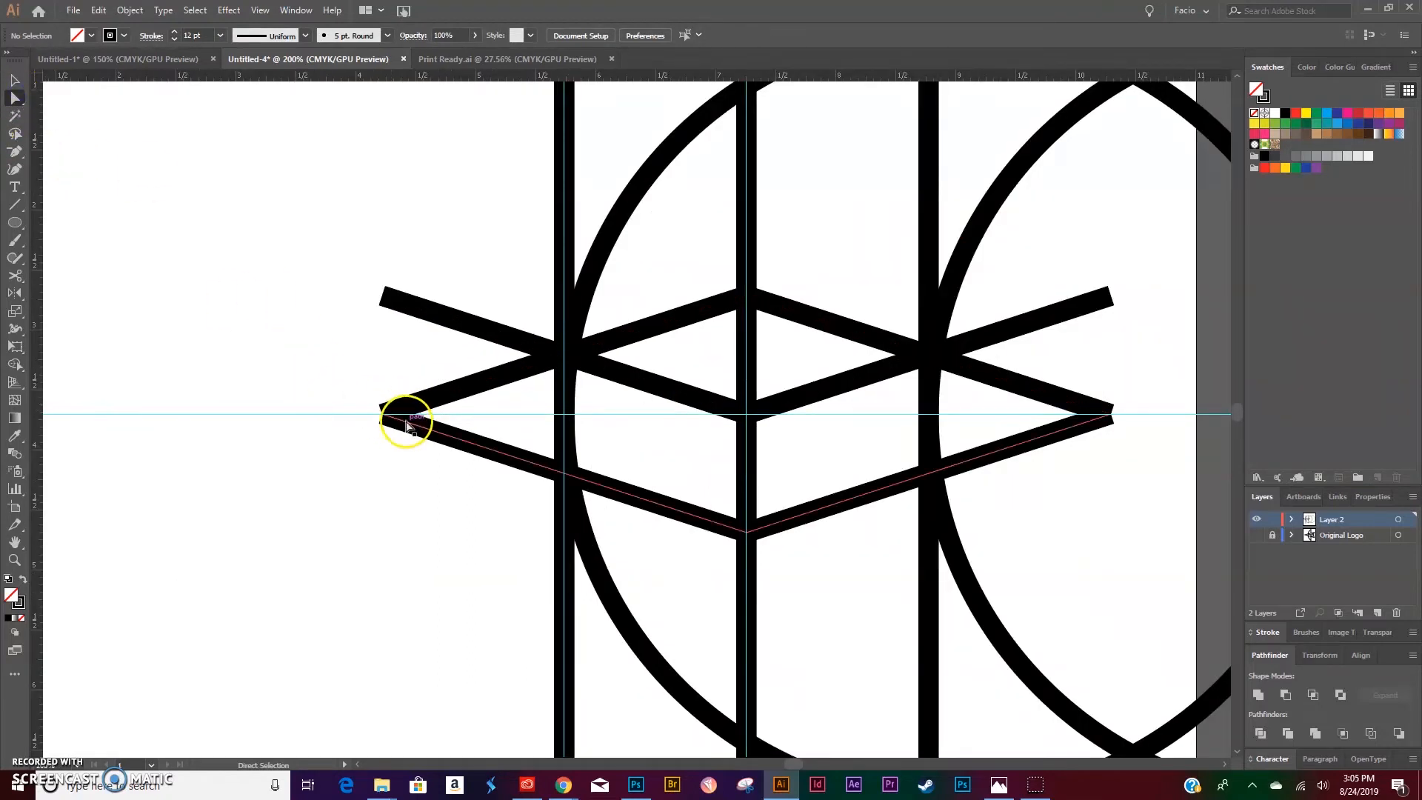
pyautogui.moveTo(383, 412); pyautogui.dragTo(114, 502)
pyautogui.click(383, 426)
pyautogui.moveTo(383, 414); pyautogui.dragTo(132, 335)
pyautogui.hotkey('ctrl', '-')
pyautogui.hotkey('ctrl', '-')
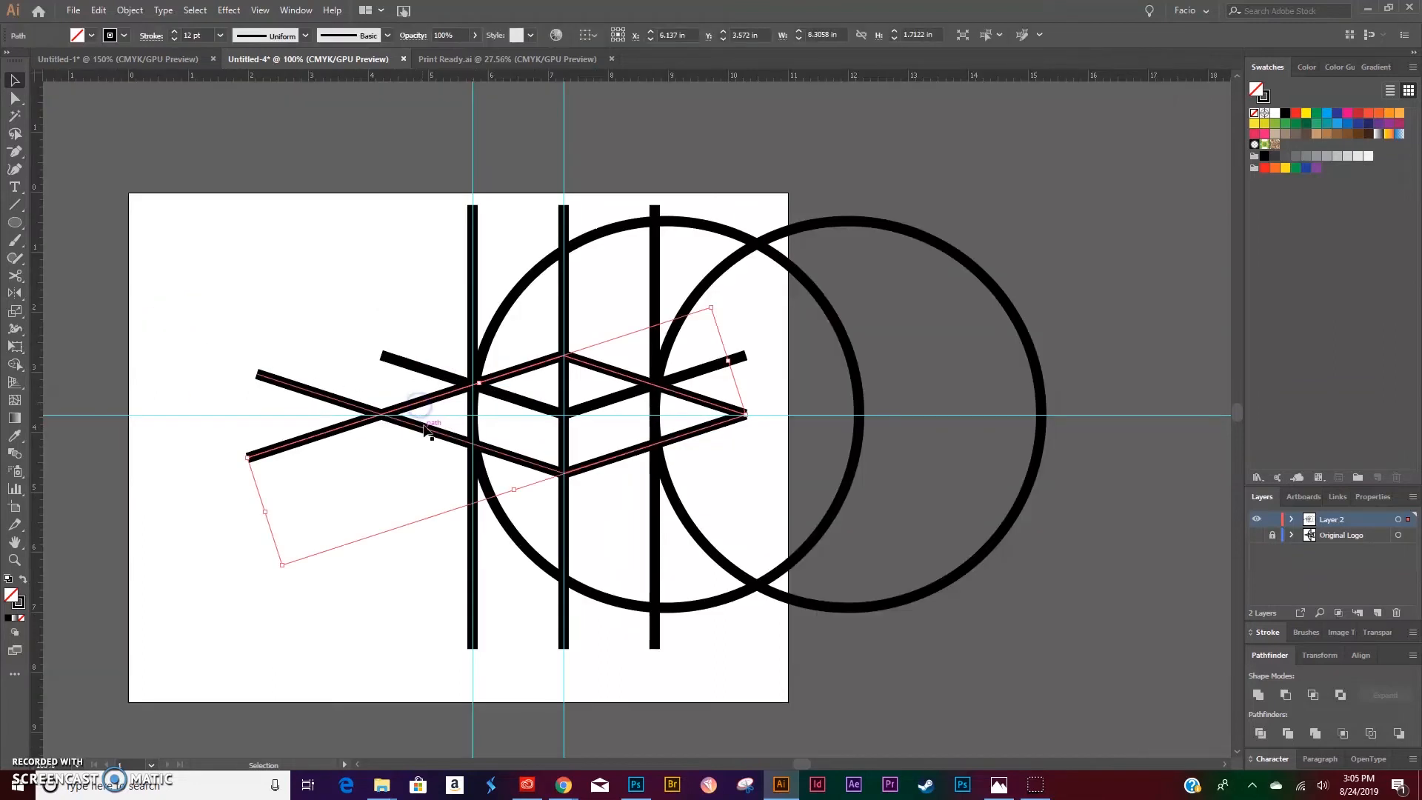
# Copy the two extended diagonal paths in place onto a new layer, Layer 3, with Layer 2 locked.
pyautogui.click(426, 429)
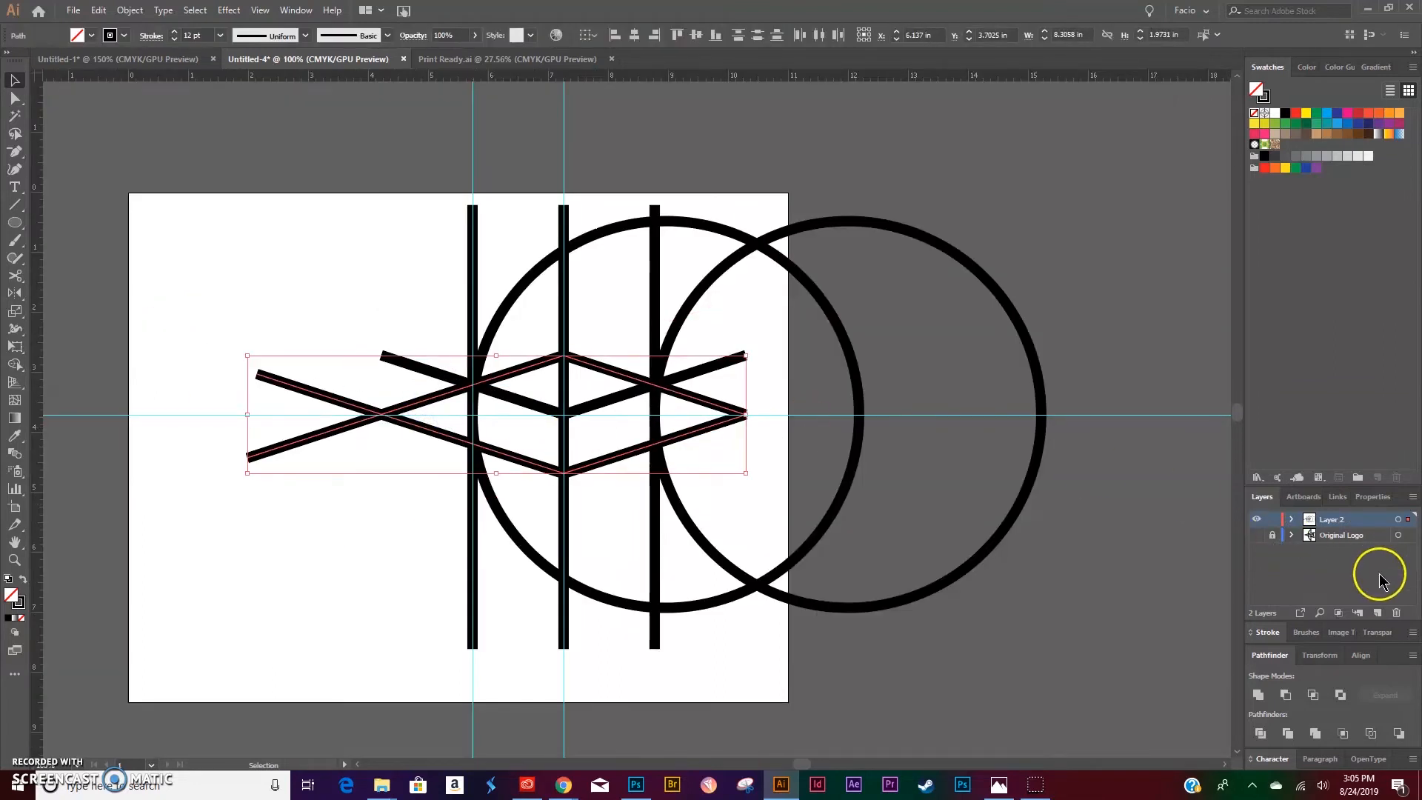
pyautogui.click(1377, 615)
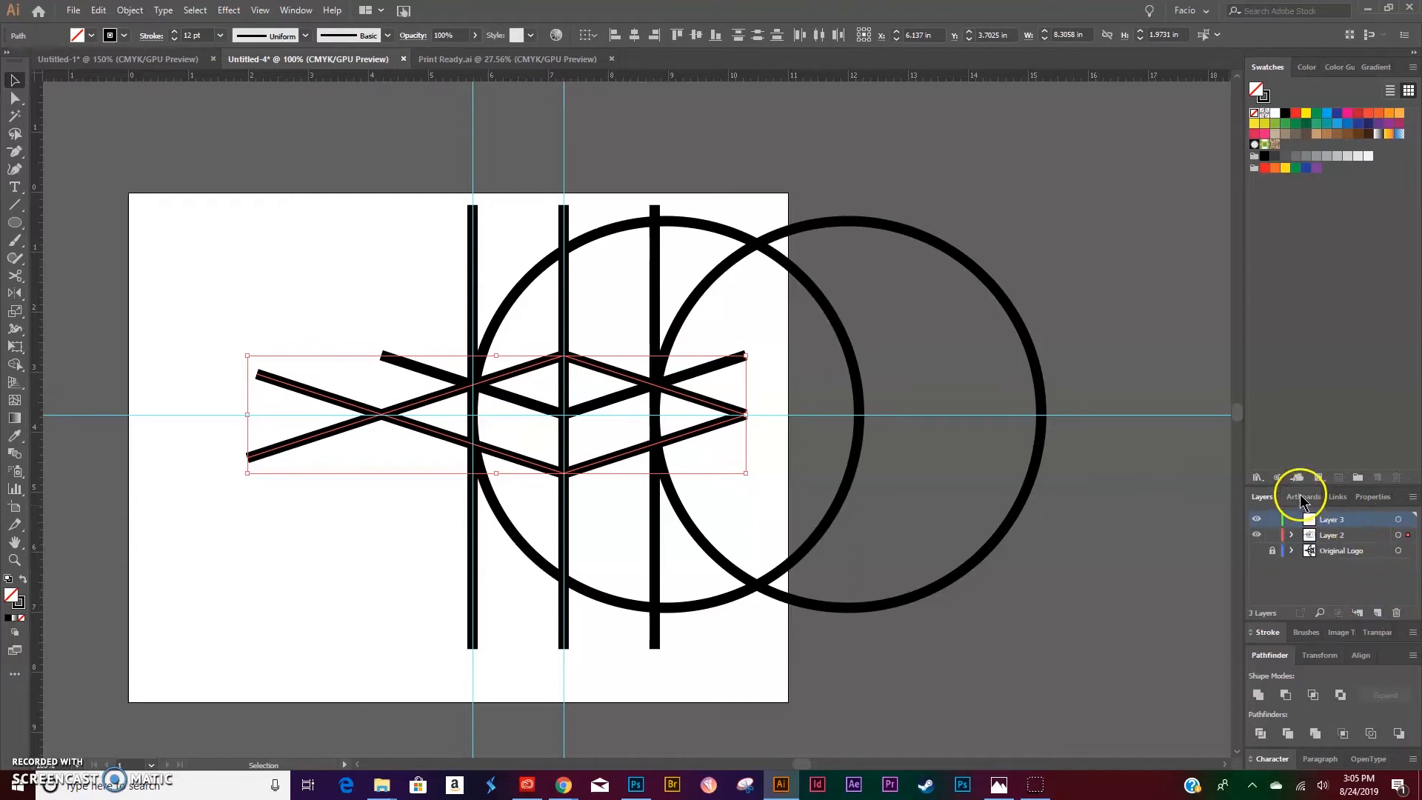
pyautogui.click(1333, 521)
pyautogui.click(1331, 534)
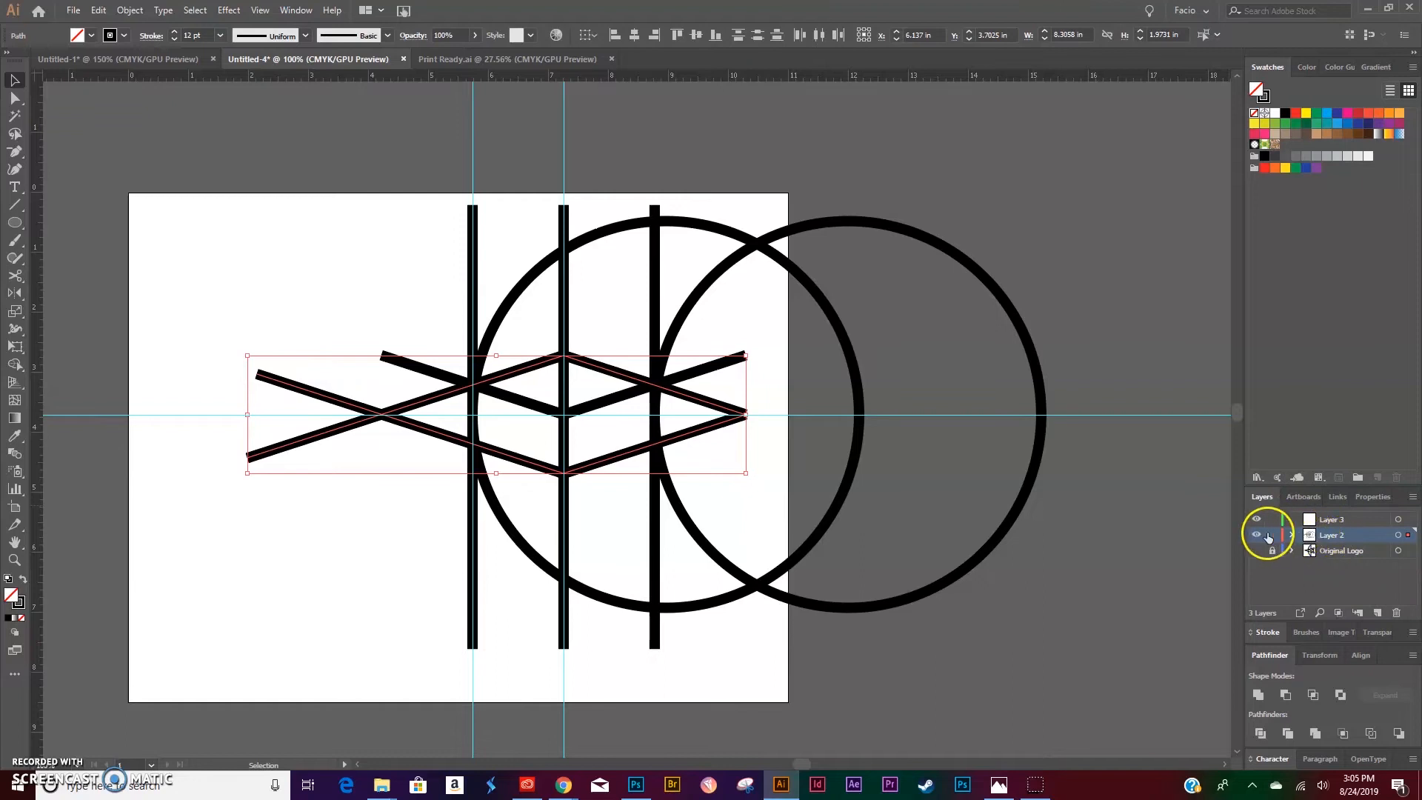
pyautogui.click(1271, 536)
pyautogui.click(1333, 521)
pyautogui.hotkey('ctrl', 'f')
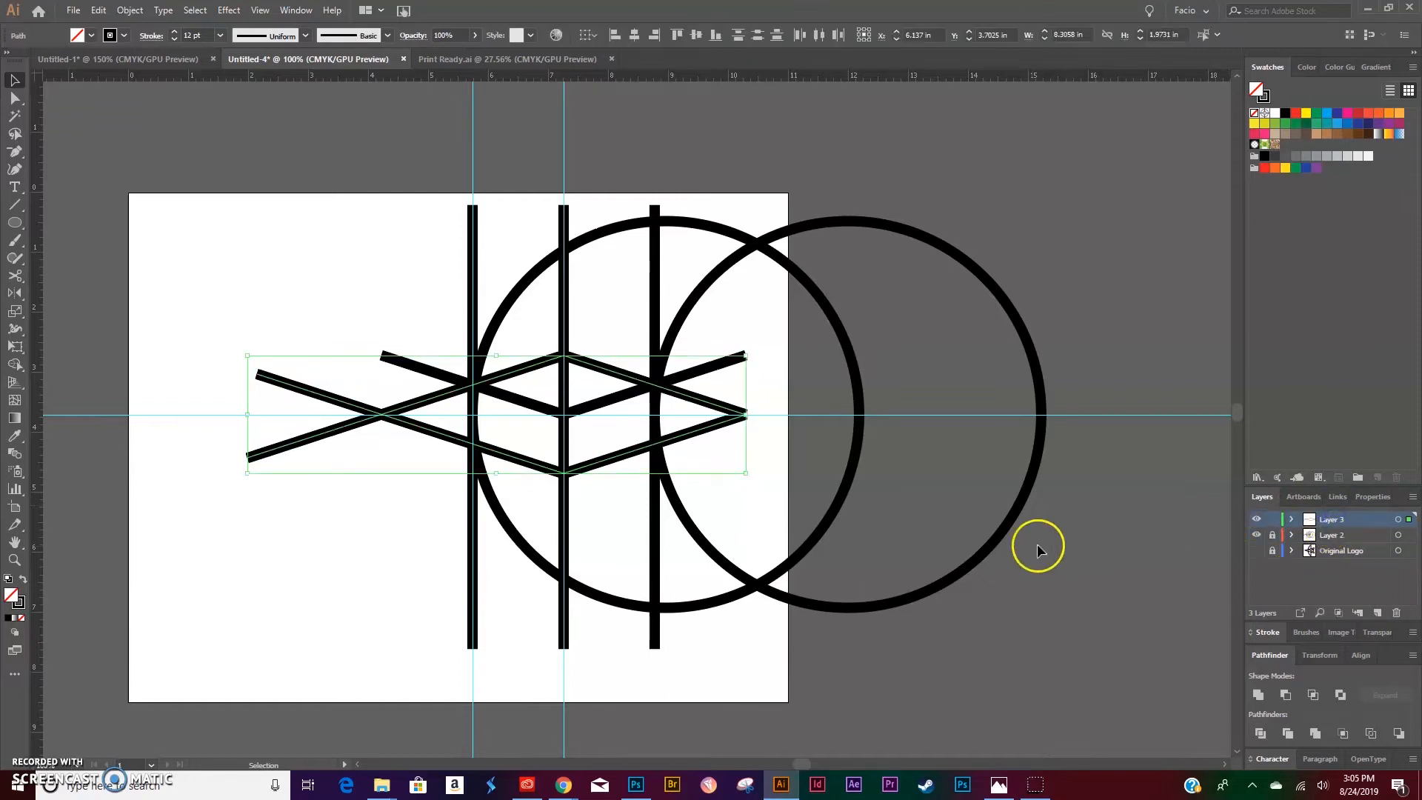
# With Layer 3 hidden and Layer 2 unlocked, expand all of Layer 2's stroked lines and circles into filled shapes.
pyautogui.click(1261, 519)
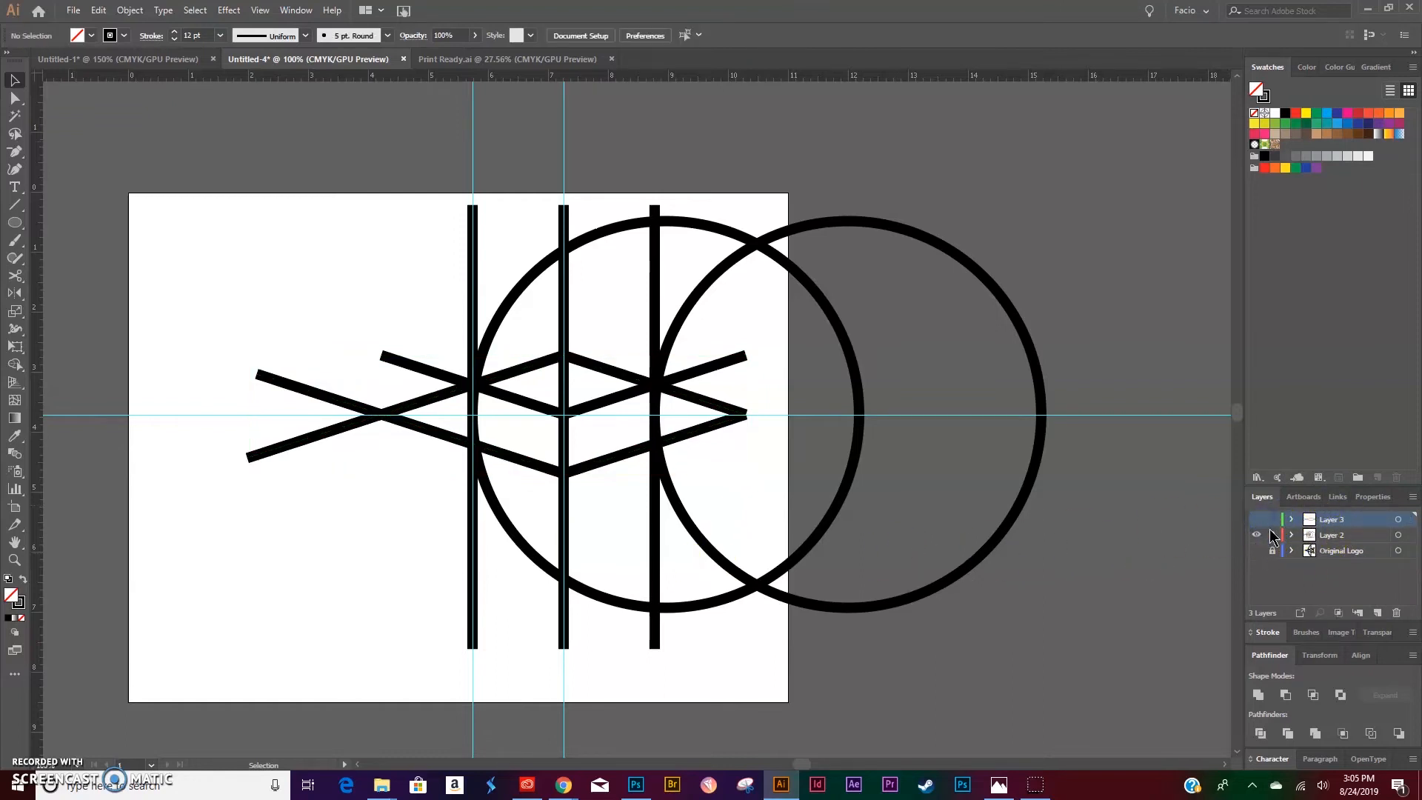
pyautogui.click(1271, 536)
pyautogui.moveTo(334, 242); pyautogui.dragTo(1044, 698)
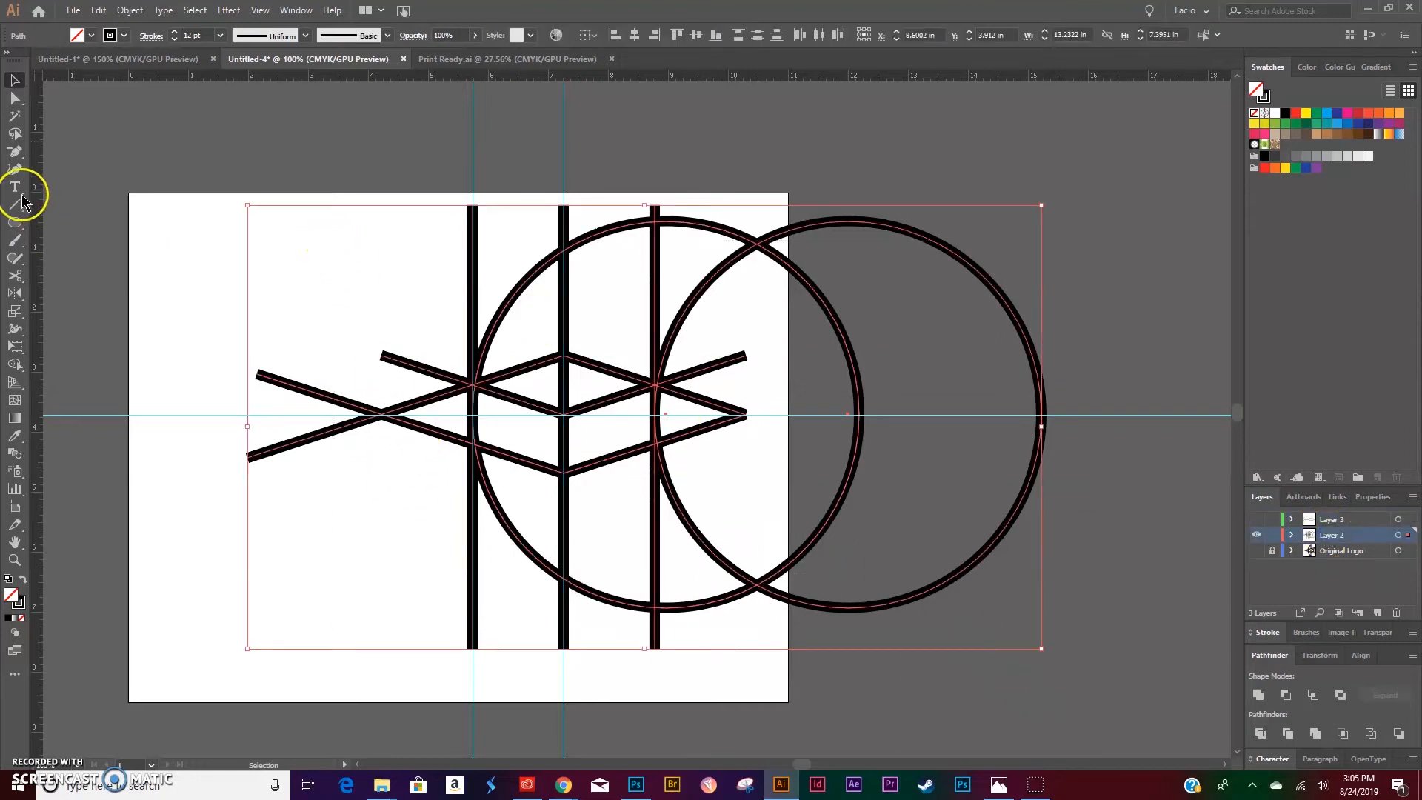
pyautogui.click(132, 14)
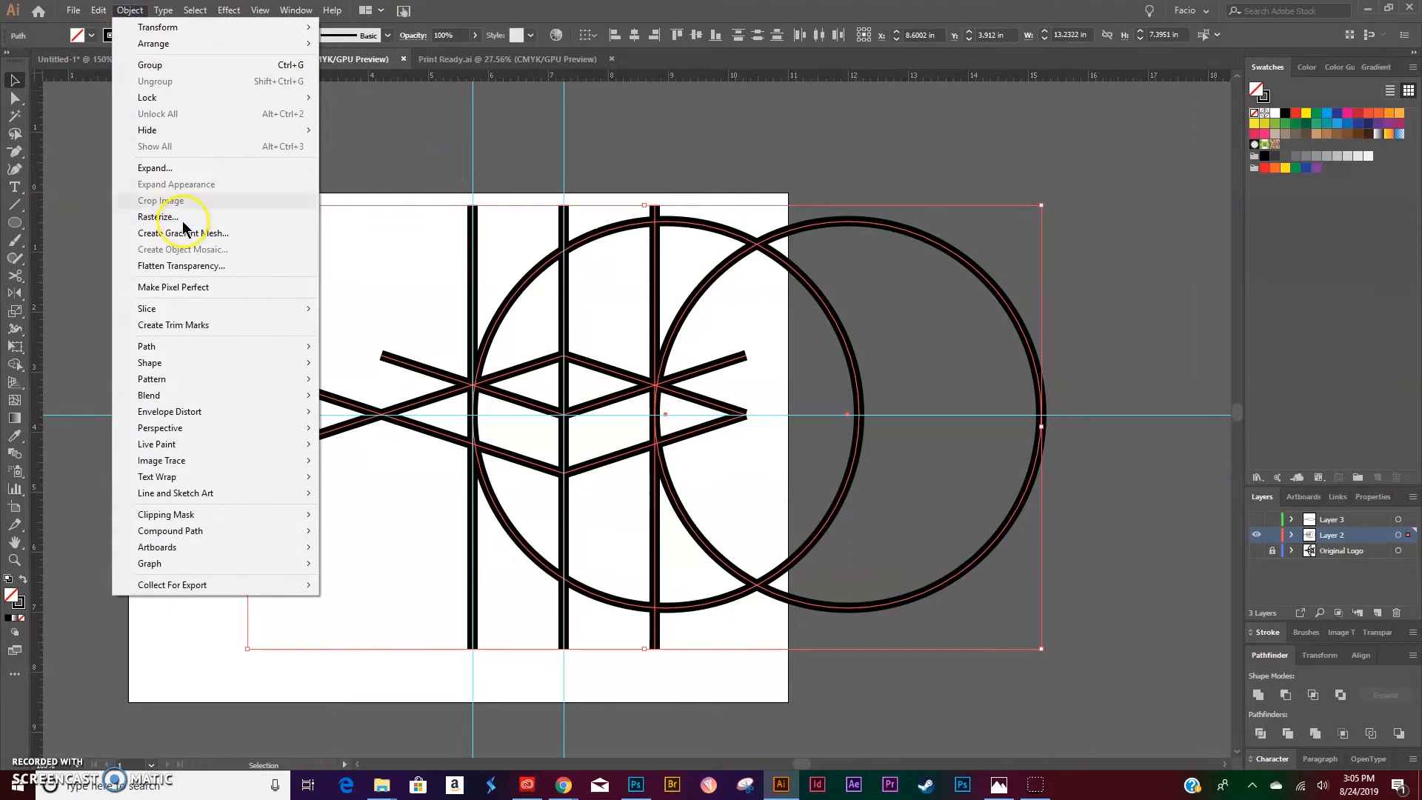
pyautogui.click(169, 168)
pyautogui.click(702, 482)
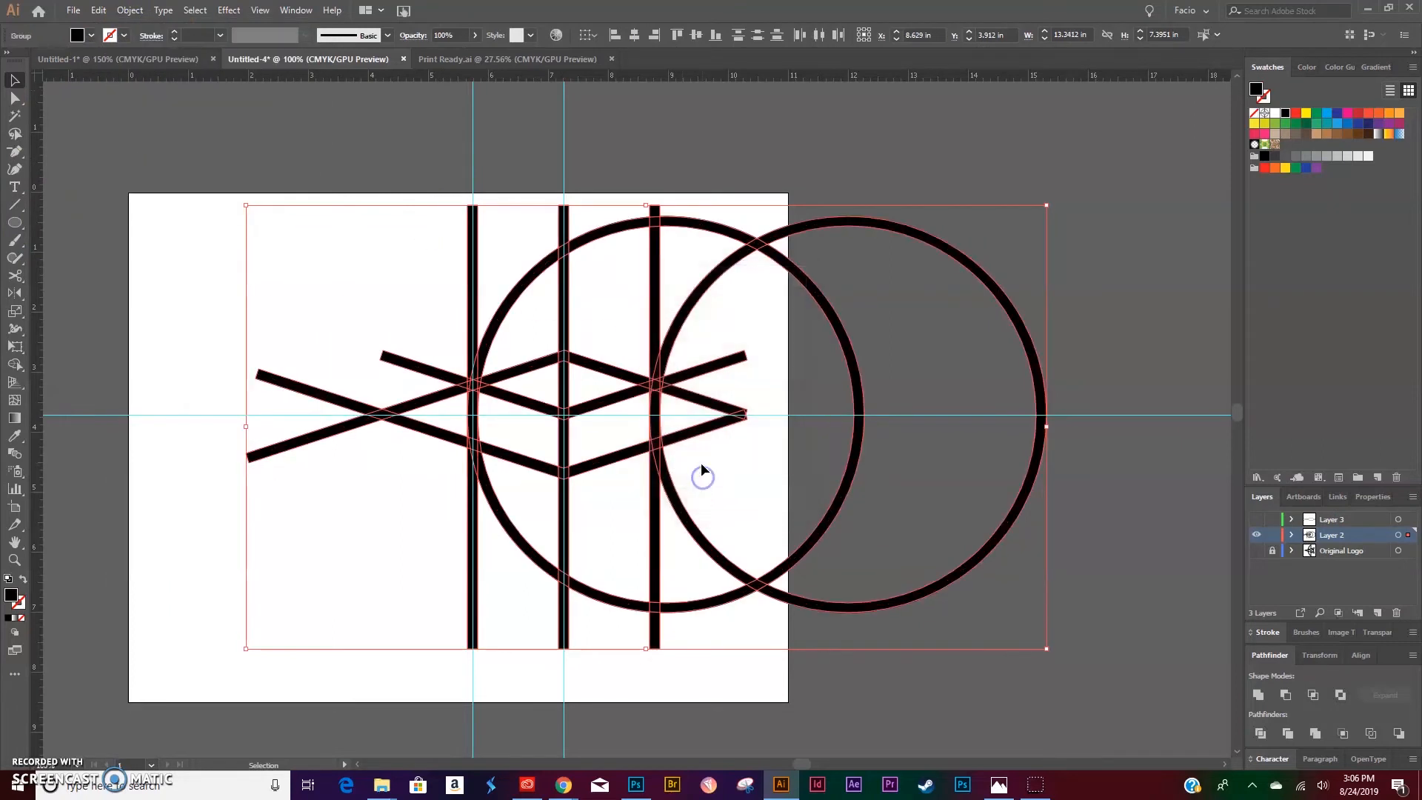
# Remove the diagonal tails beyond the left crossing and the upper diagonal stub left of the left vertical line with Shape Builder.
pyautogui.click(15, 365)
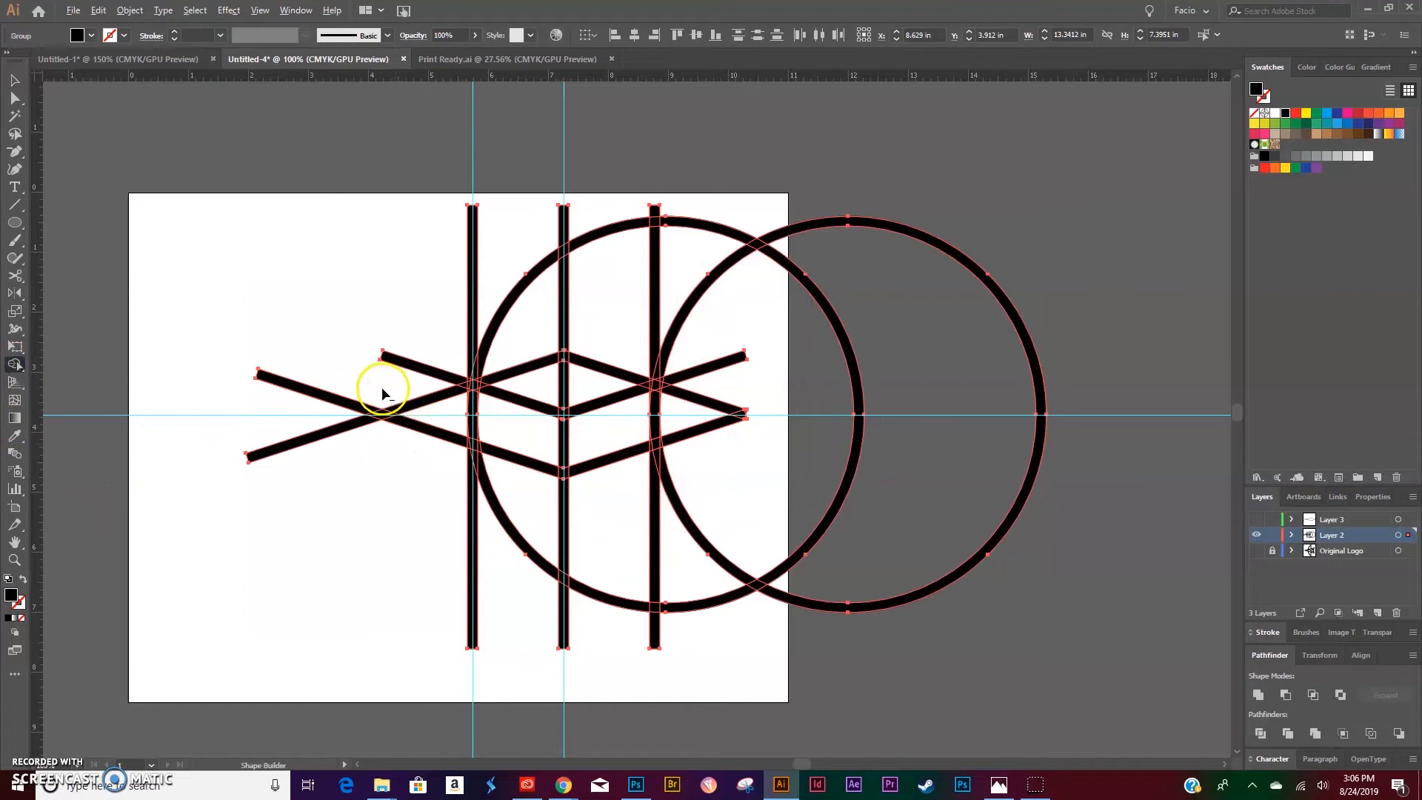
pyautogui.moveTo(333, 408); pyautogui.dragTo(333, 458)
pyautogui.moveTo(430, 335); pyautogui.dragTo(390, 381)
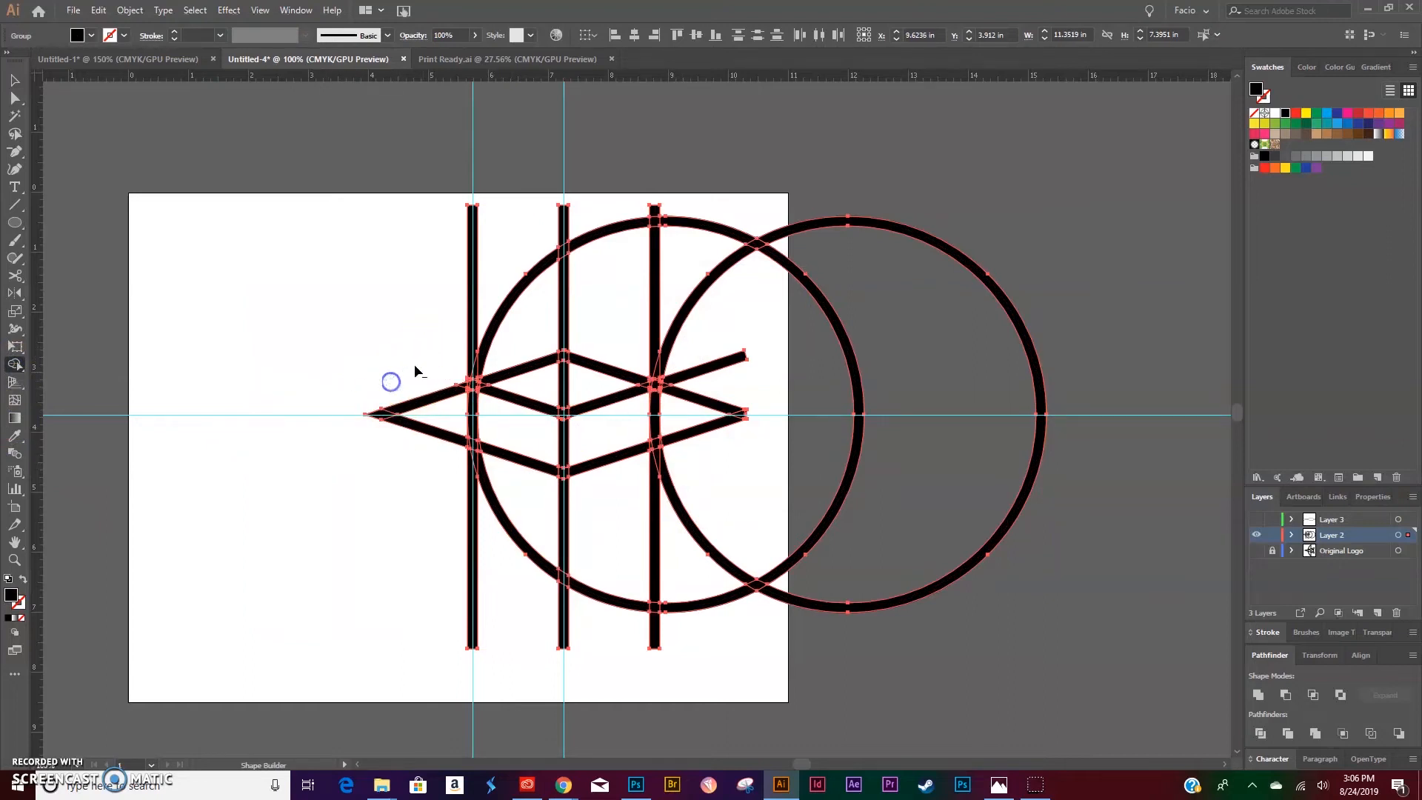
# Remove the left vertical line above and below the diagonals and the middle vertical line's ends outside the left circle.
pyautogui.scroll(1, 714, 327)
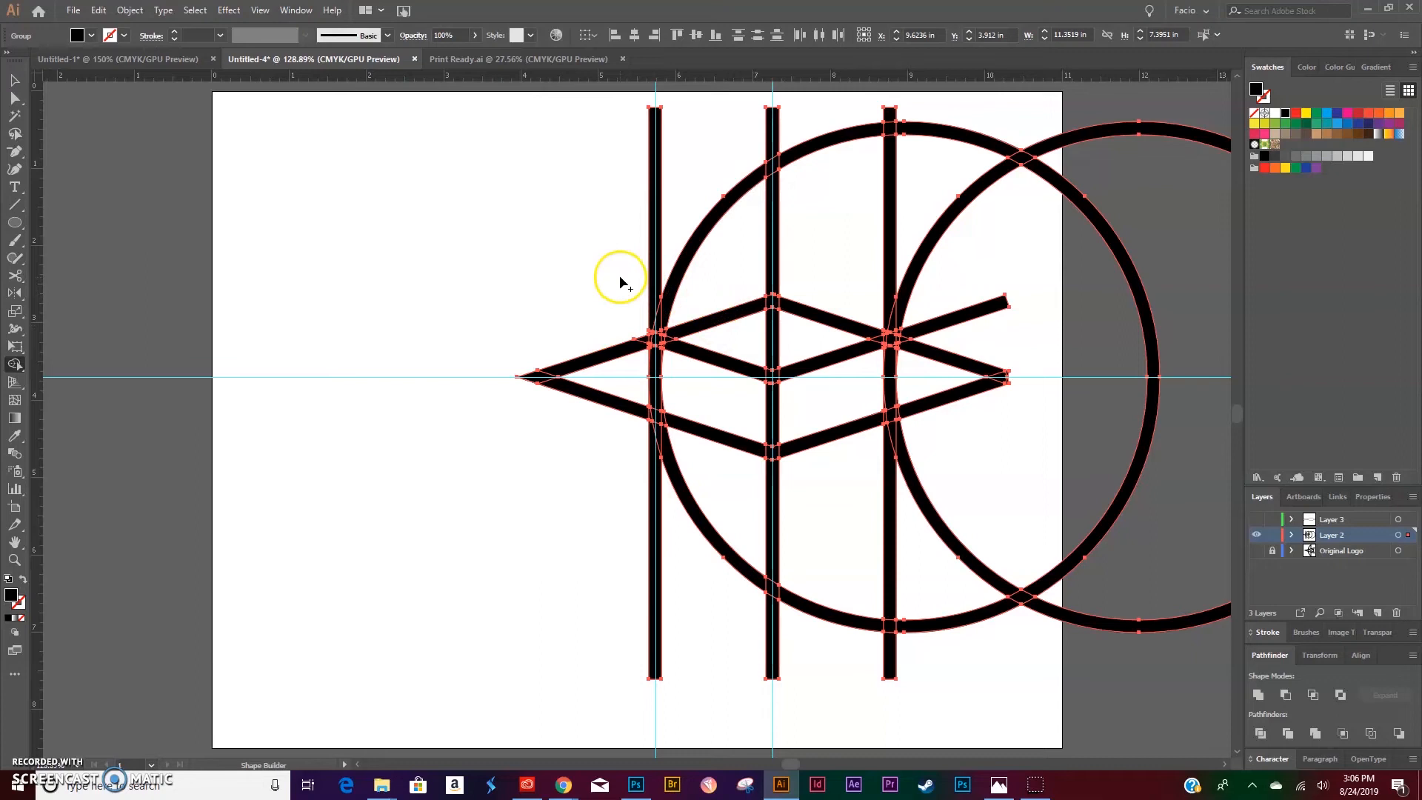
pyautogui.keyDown('alt'); pyautogui.click(656, 244); pyautogui.keyUp('alt')
pyautogui.keyDown('alt'); pyautogui.click(653, 520); pyautogui.keyUp('alt')
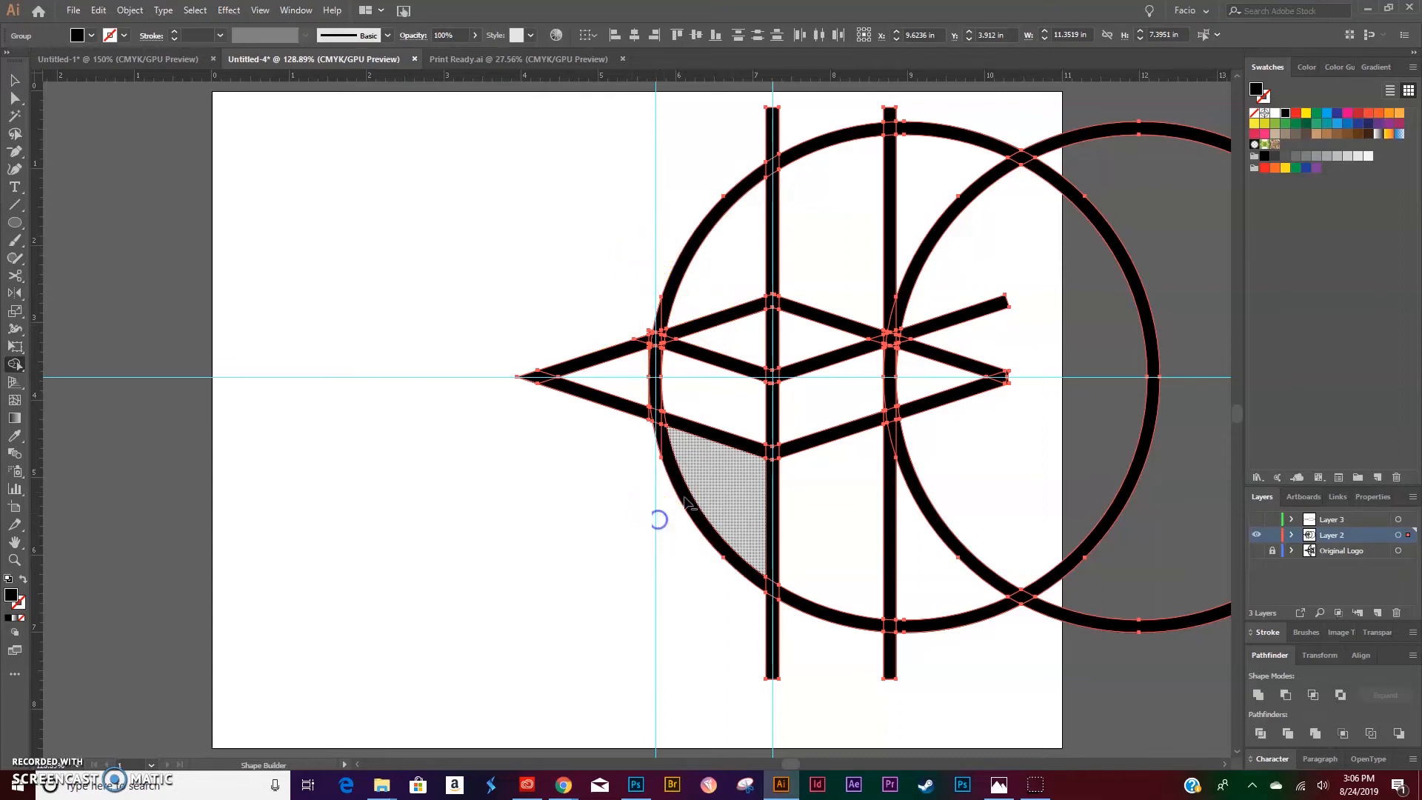
pyautogui.keyDown('alt'); pyautogui.click(773, 129); pyautogui.keyUp('alt')
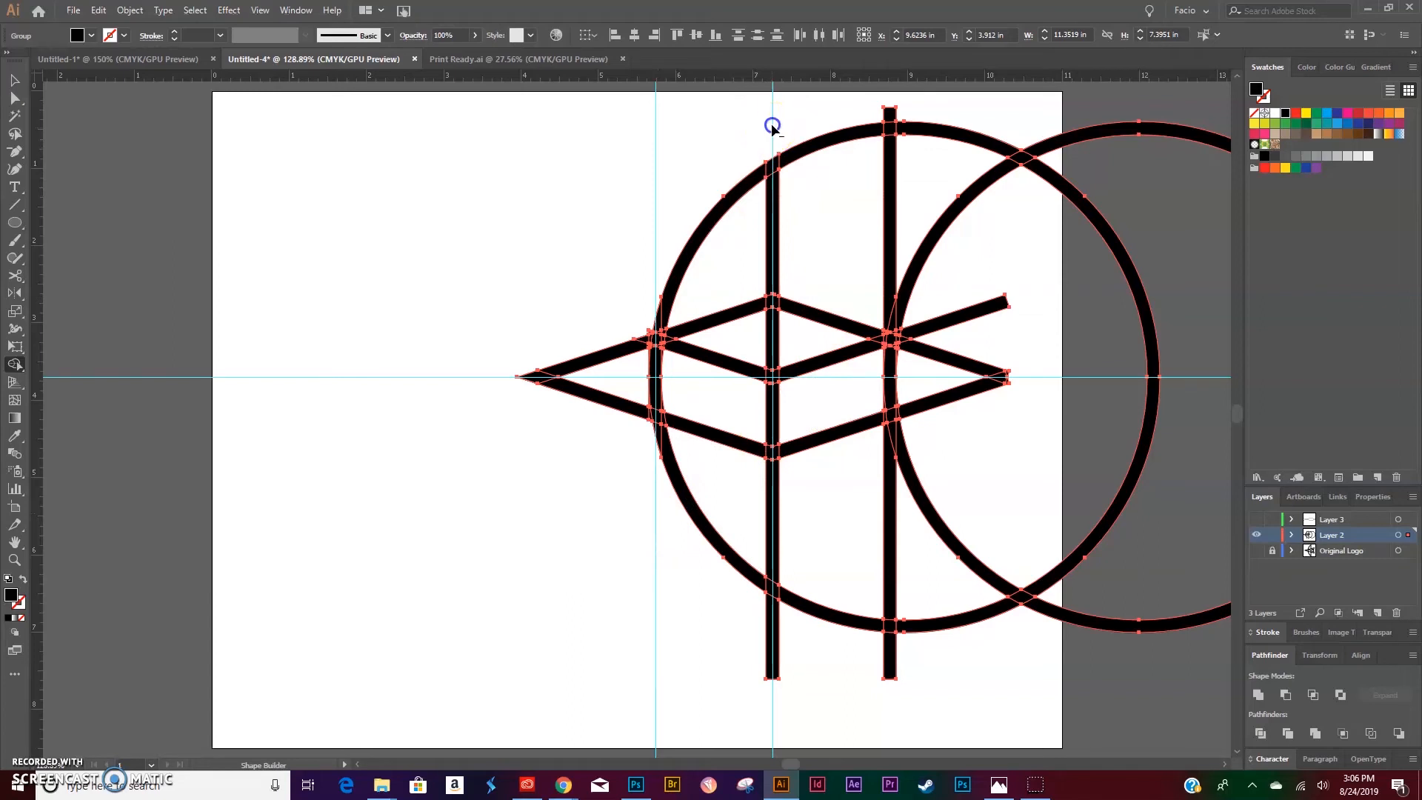
pyautogui.keyDown('alt'); pyautogui.click(772, 650); pyautogui.keyUp('alt')
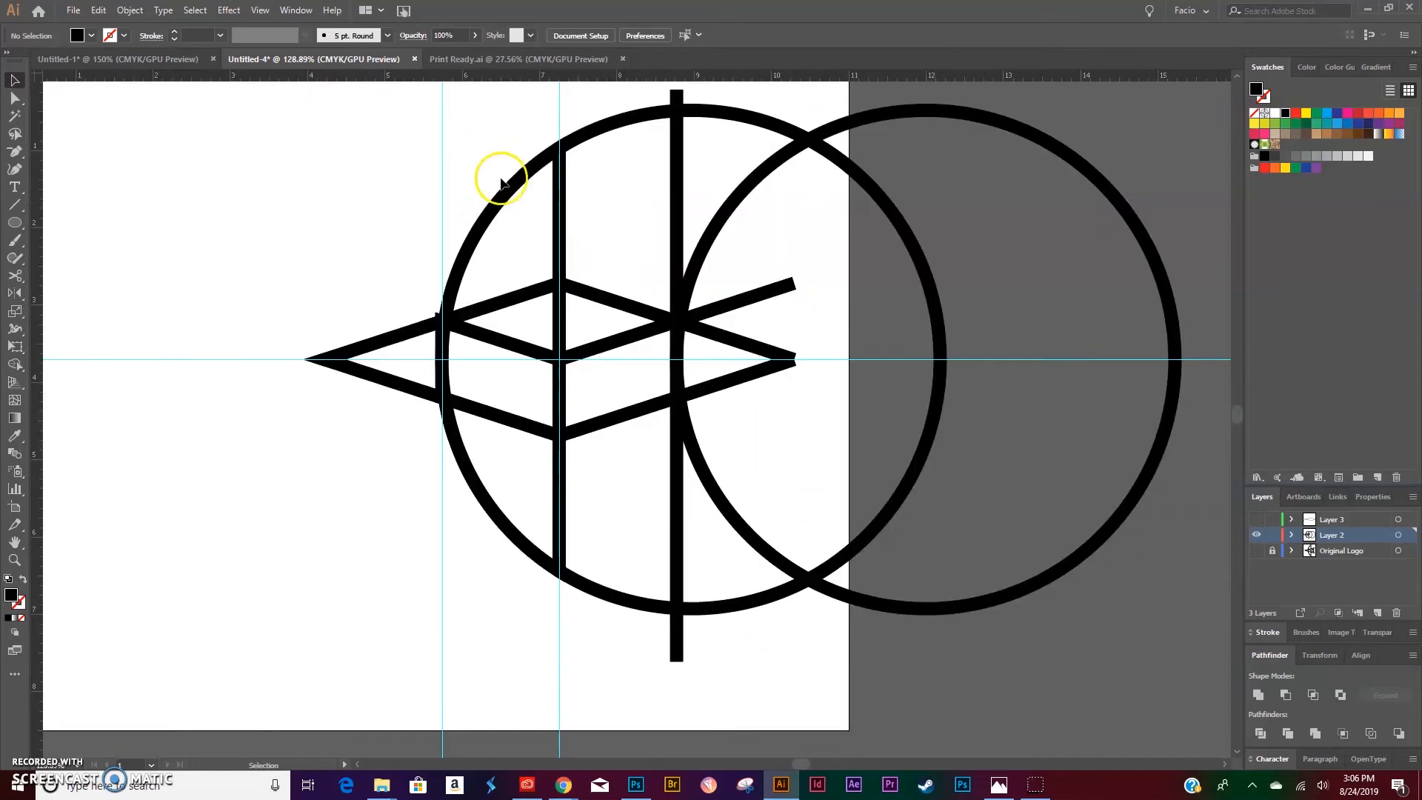
# Trim away the part of the left circle lying right of the middle vertical line with Shape Builder.
pyautogui.click(511, 192)
pyautogui.keyDown('shift'); pyautogui.click(552, 240); pyautogui.keyUp('shift')
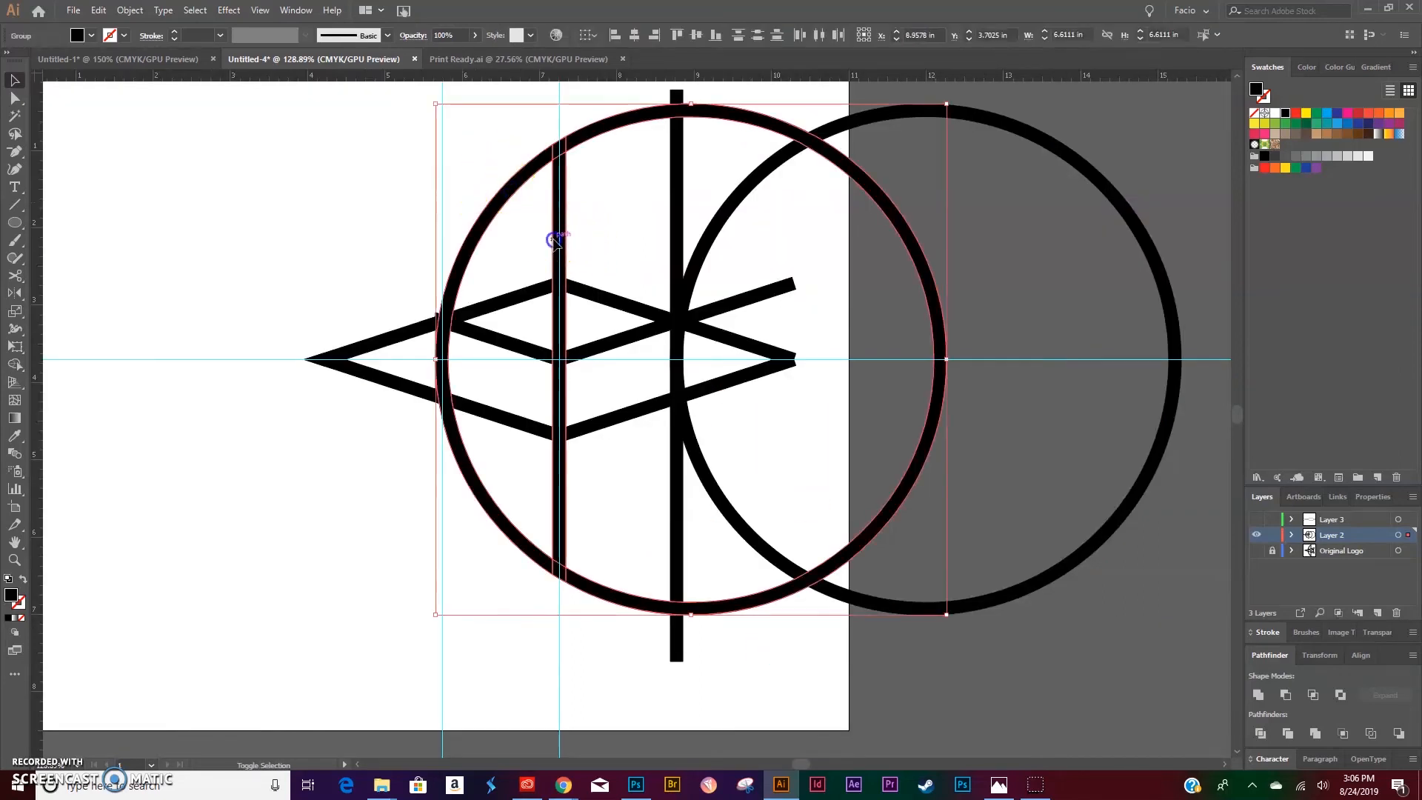
pyautogui.click(15, 364)
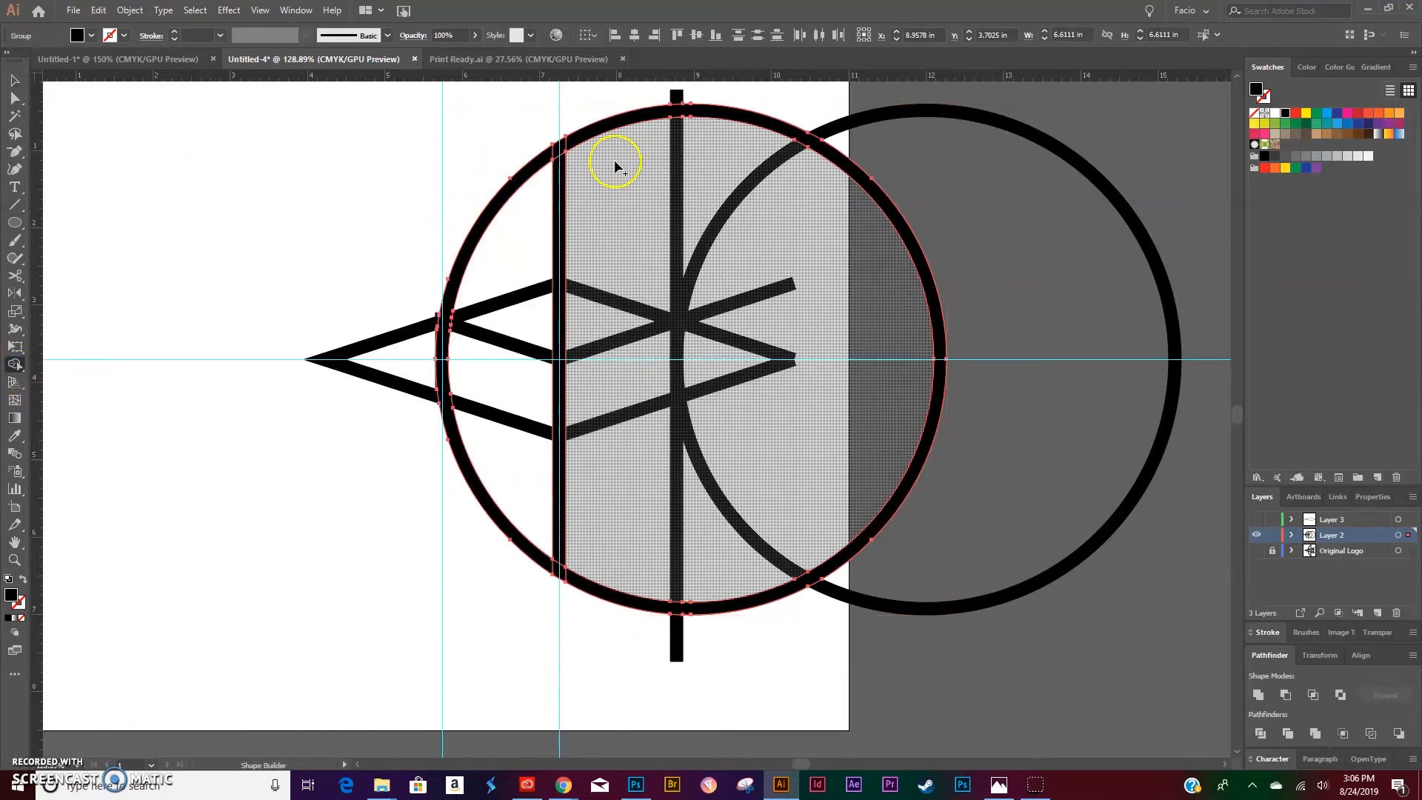
pyautogui.keyDown('alt'); pyautogui.click(613, 121); pyautogui.keyUp('alt')
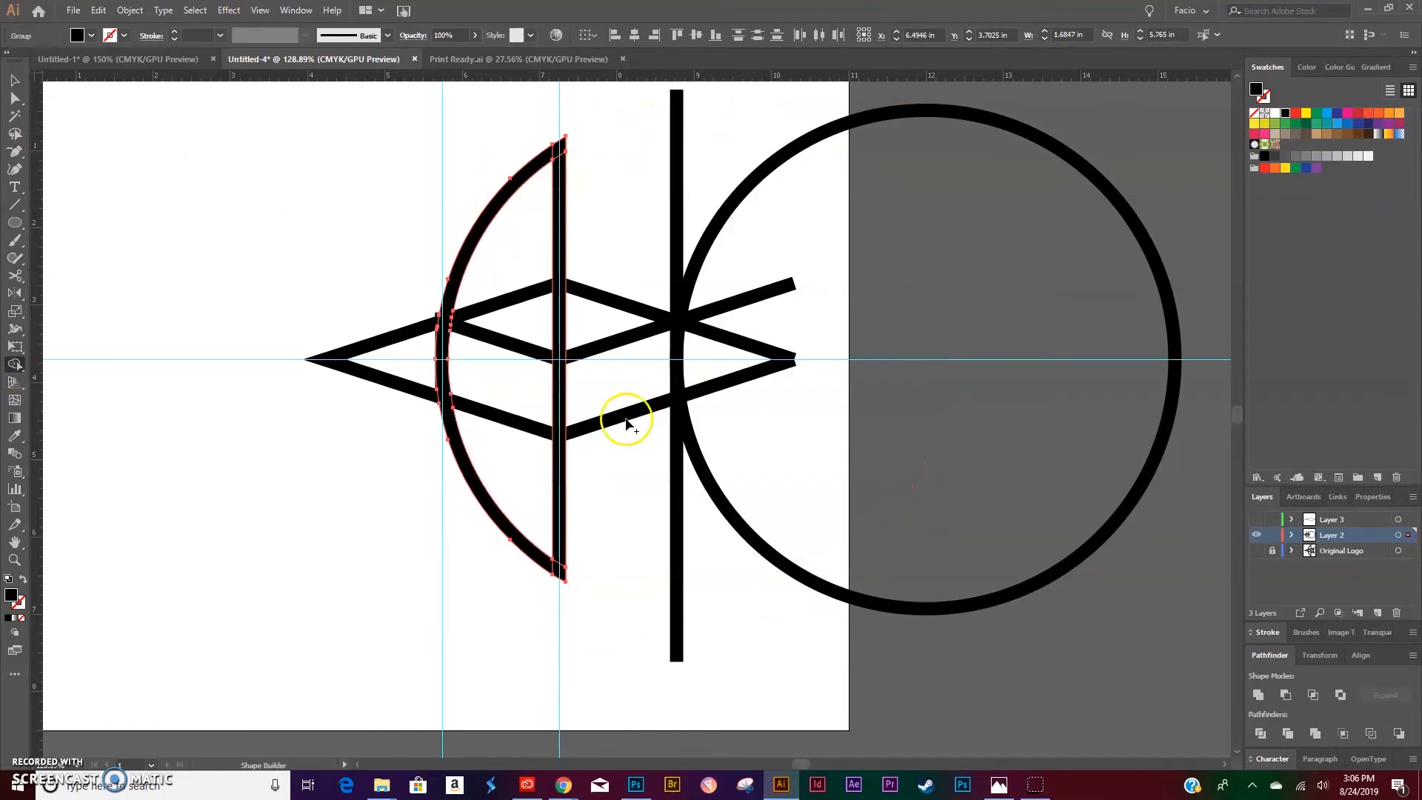
pyautogui.press('v')
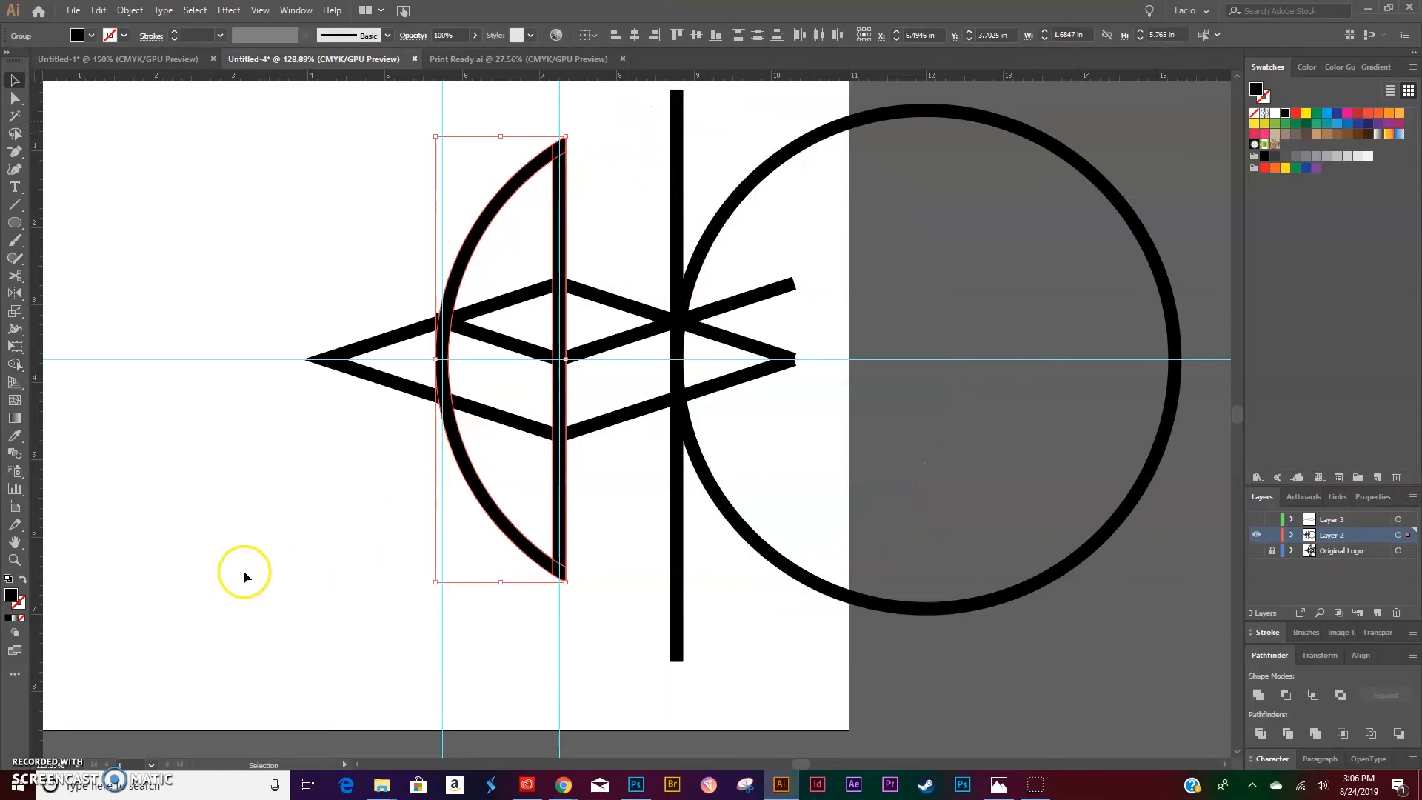
pyautogui.click(246, 564)
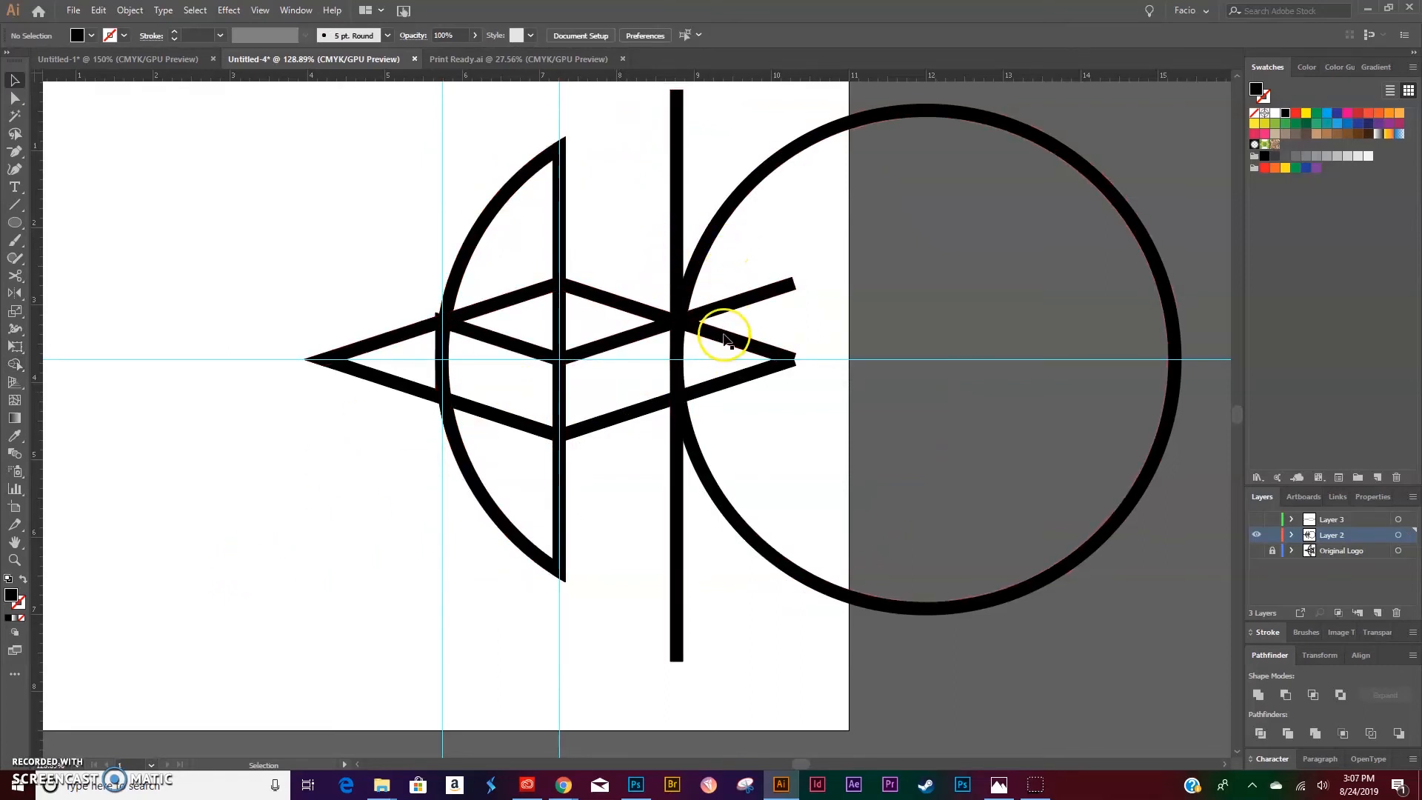
# Remove the diagonal pieces that extend right of the right vertical line with Shape Builder.
pyautogui.moveTo(598, 156); pyautogui.dragTo(805, 450)
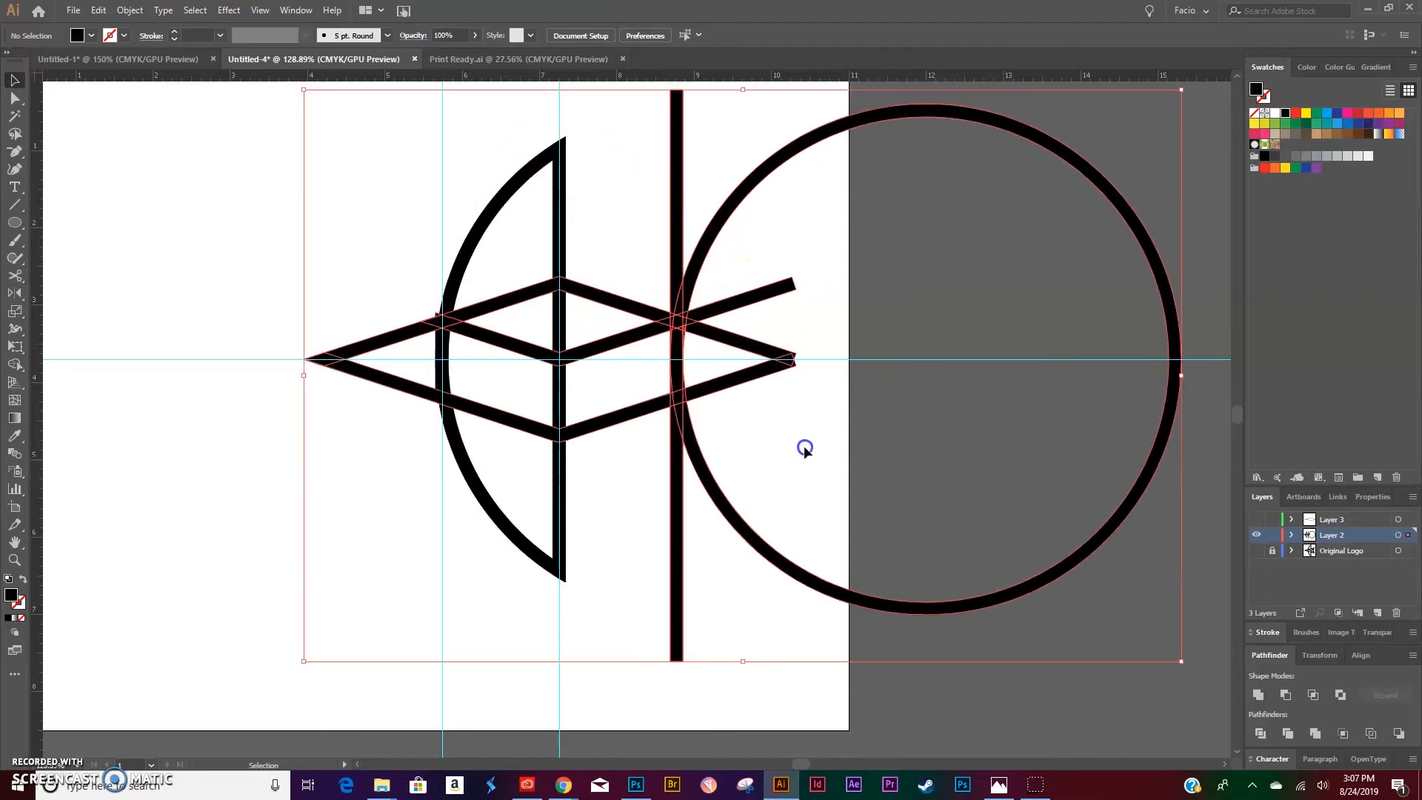
pyautogui.click(14, 364)
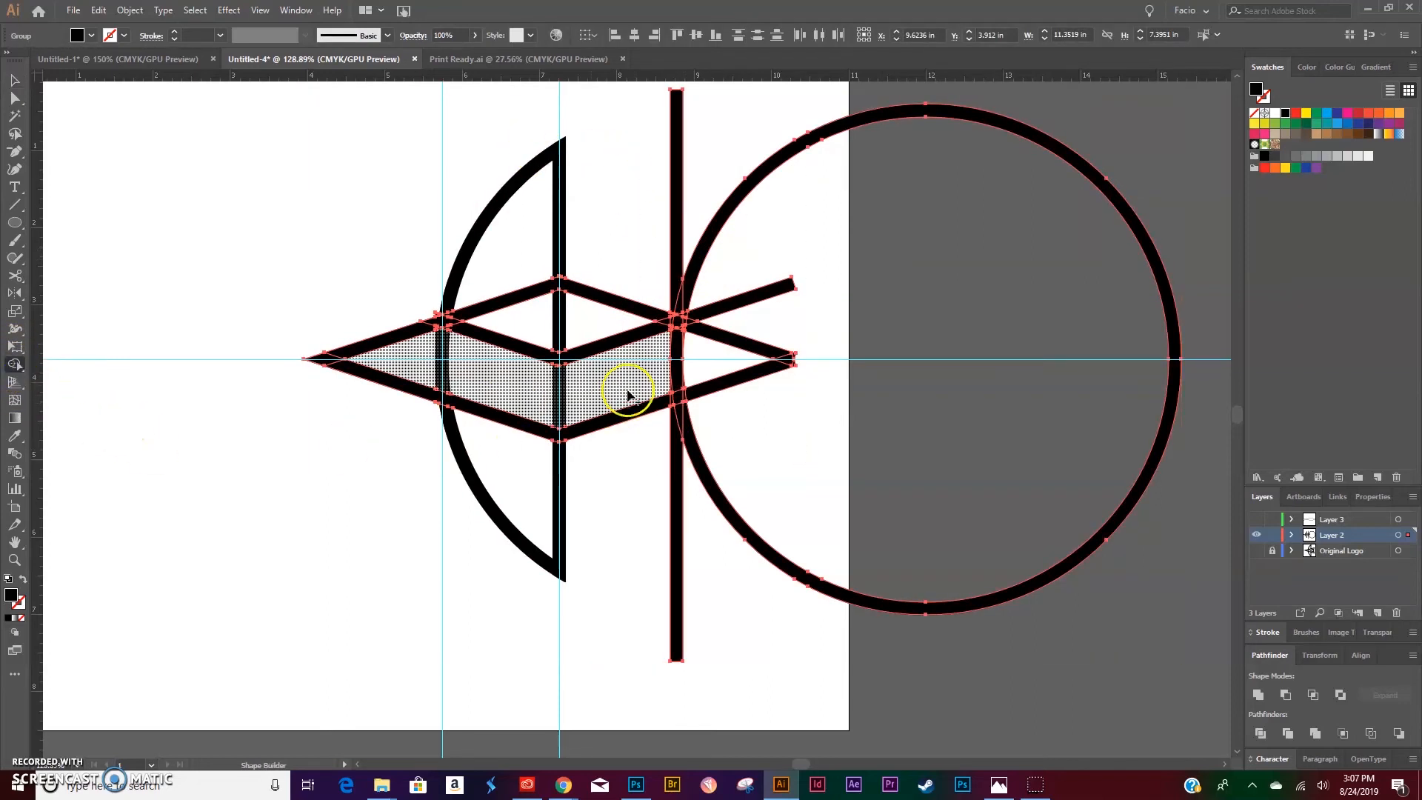
pyautogui.keyDown('alt'); pyautogui.click(717, 310); pyautogui.keyUp('alt')
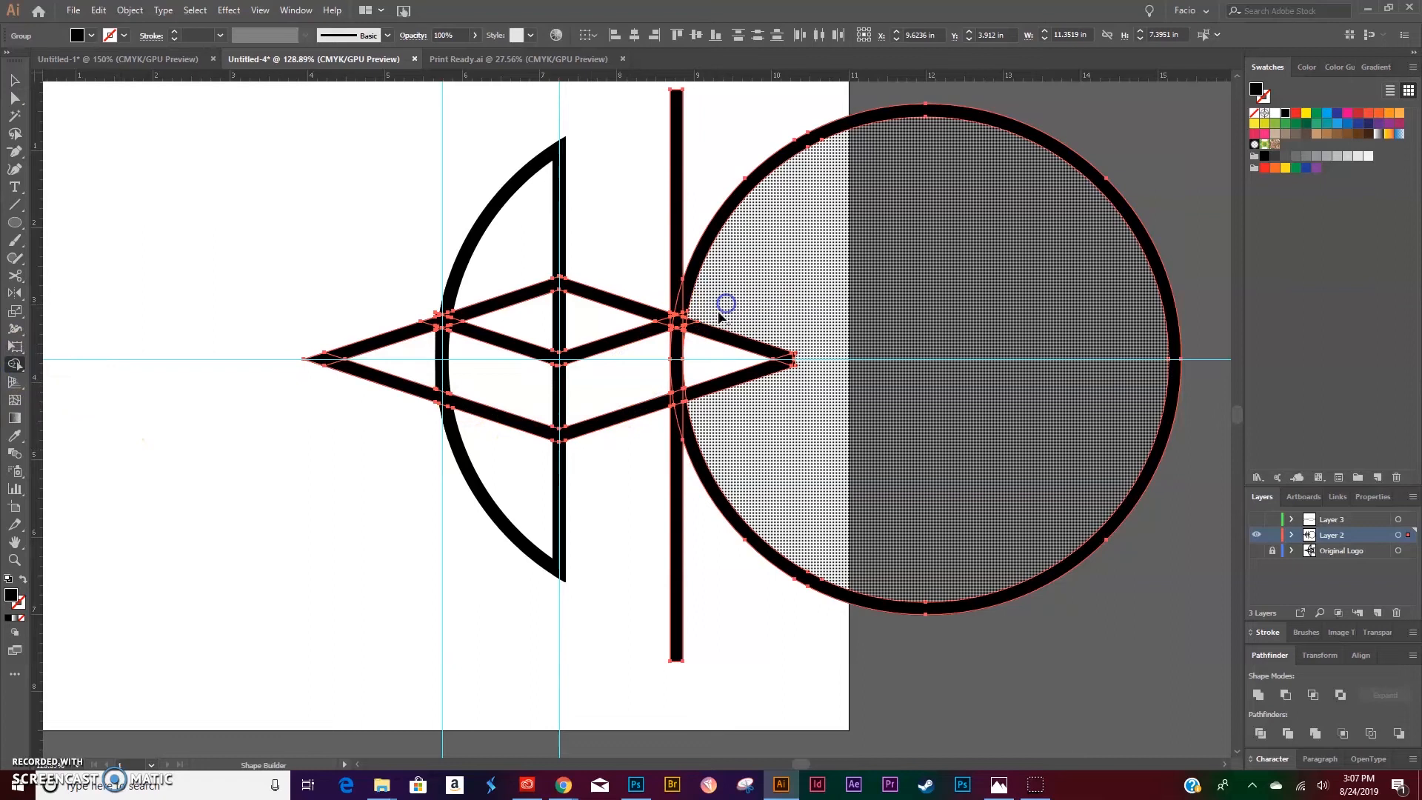
pyautogui.keyDown('alt'); pyautogui.click(754, 373); pyautogui.keyUp('alt')
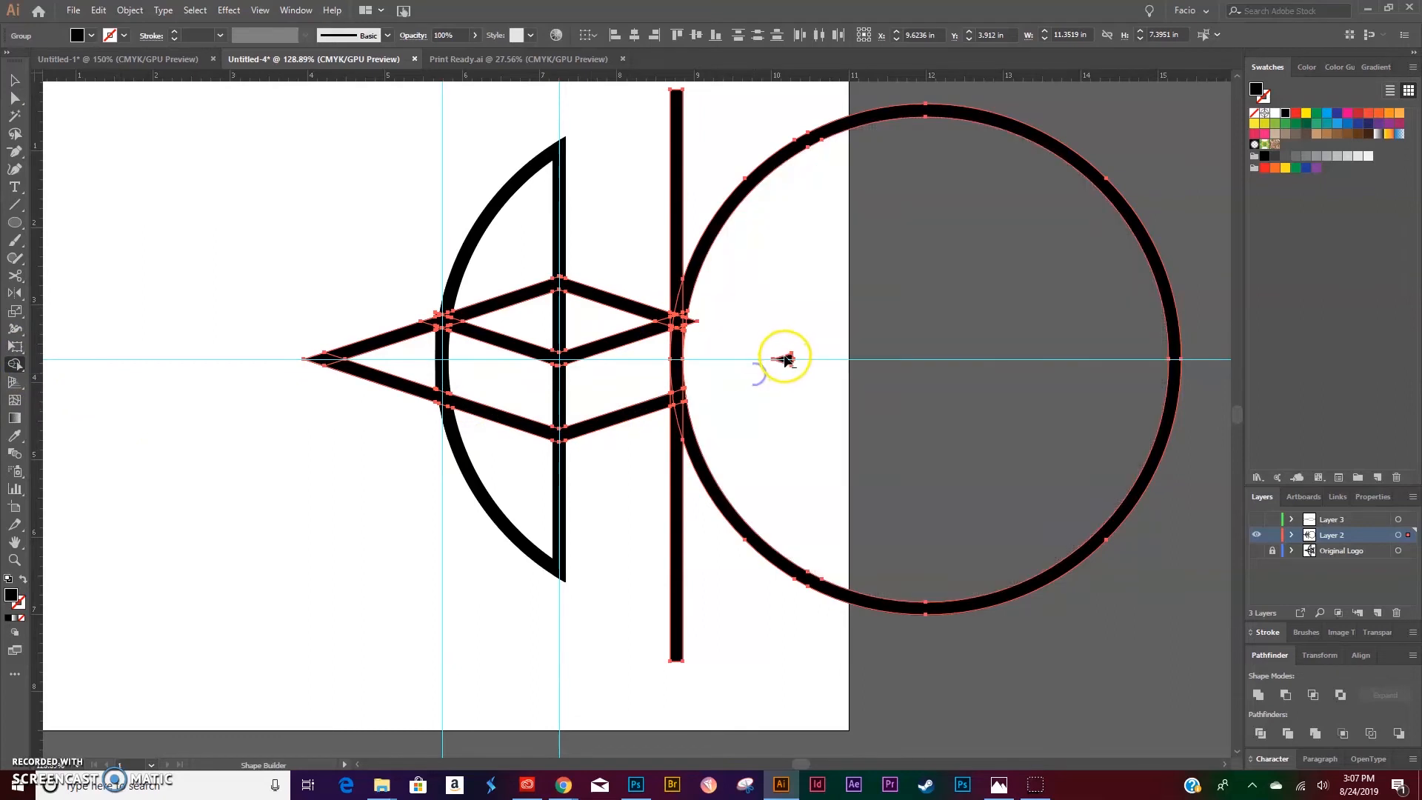
pyautogui.keyDown('alt'); pyautogui.click(691, 322); pyautogui.keyUp('alt')
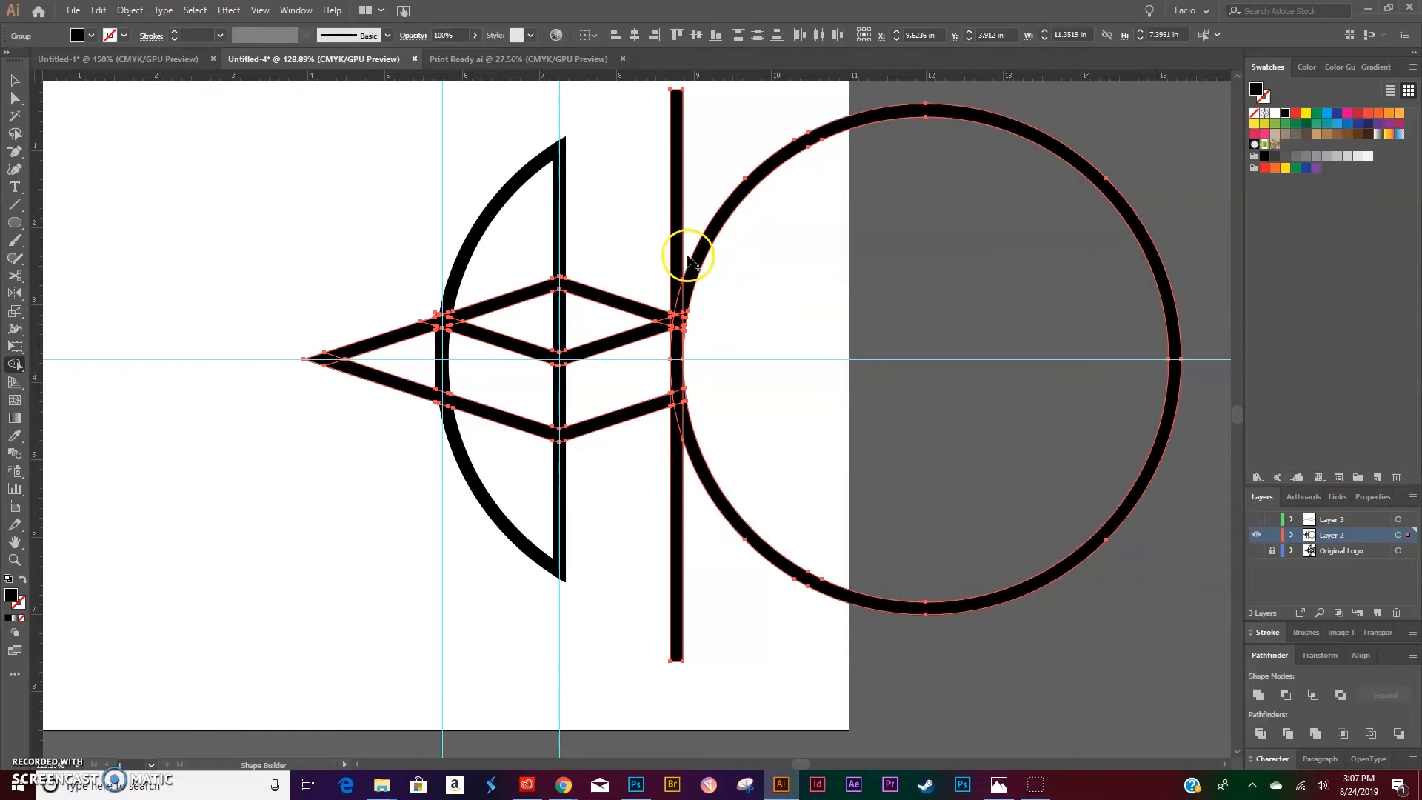
pyautogui.press('v')
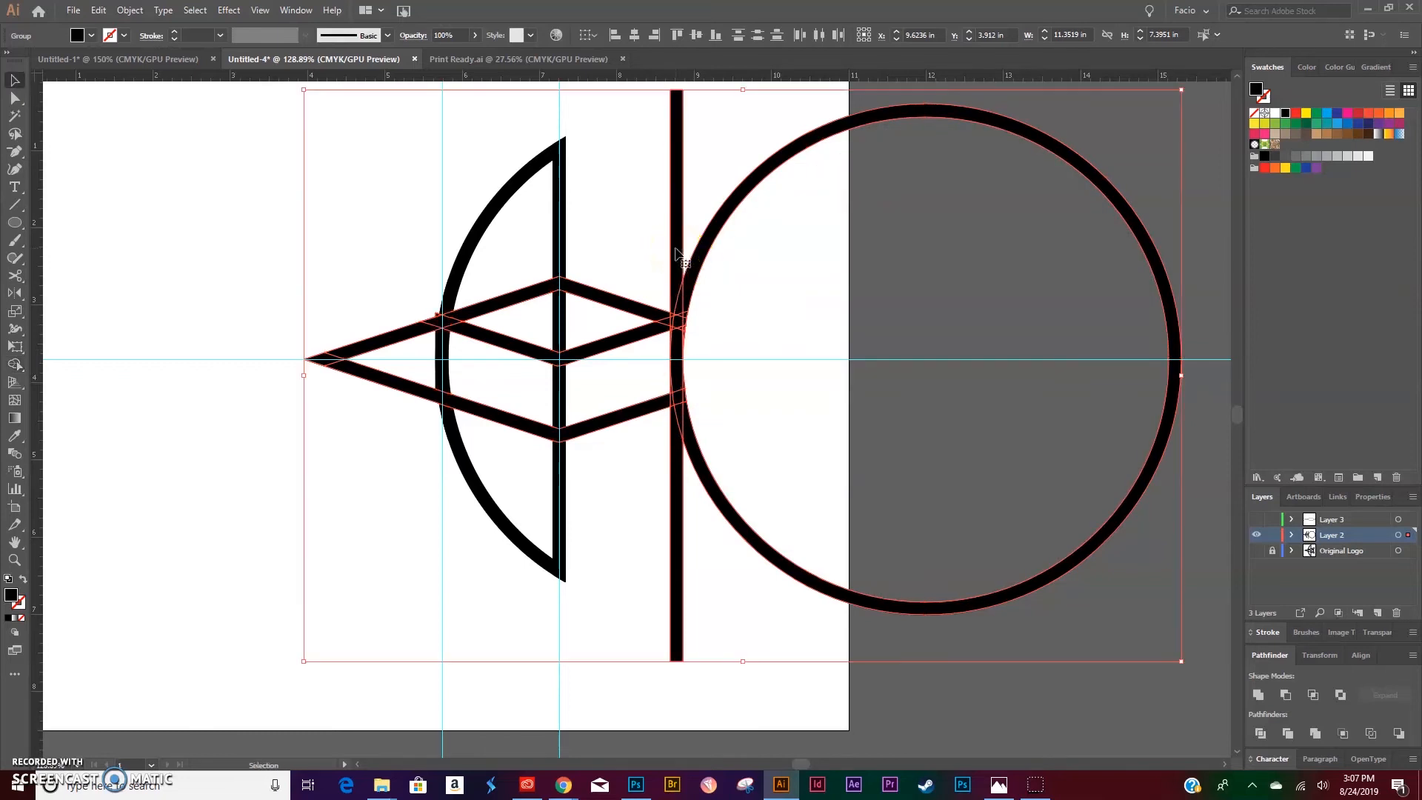
pyautogui.click(142, 565)
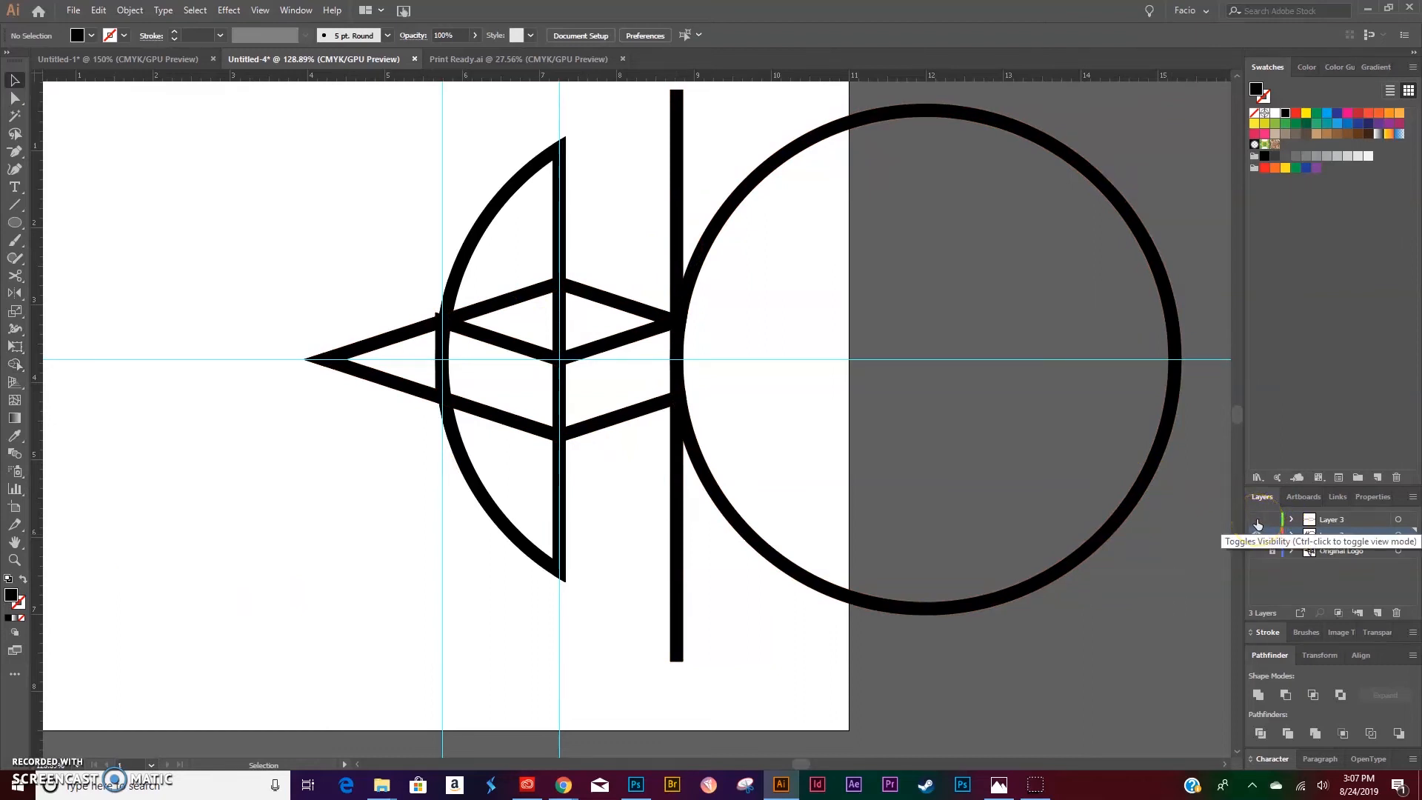
# Show Layer 3, select all its lines and set their stroke colour to orange.
pyautogui.click(1257, 520)
pyautogui.click(1398, 520)
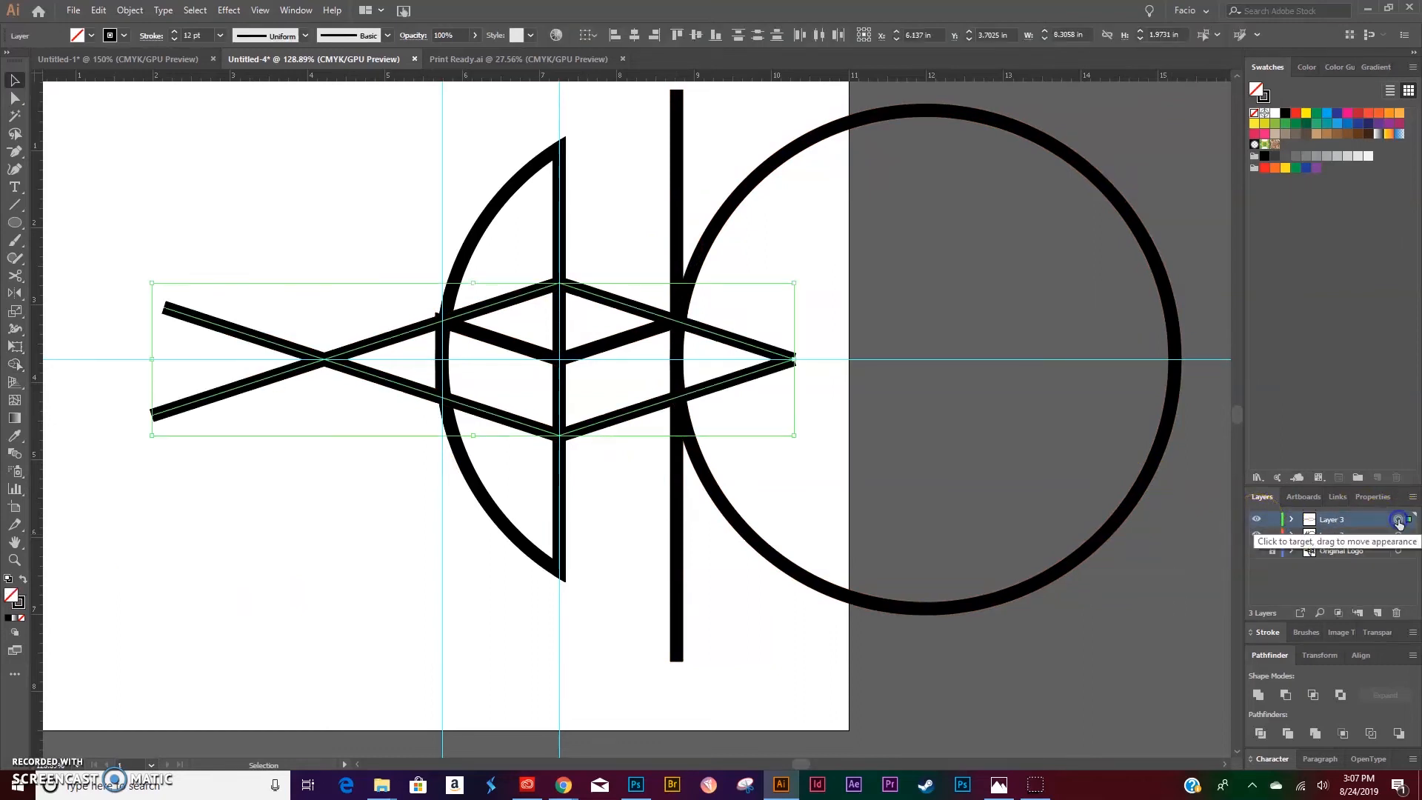
pyautogui.click(1382, 116)
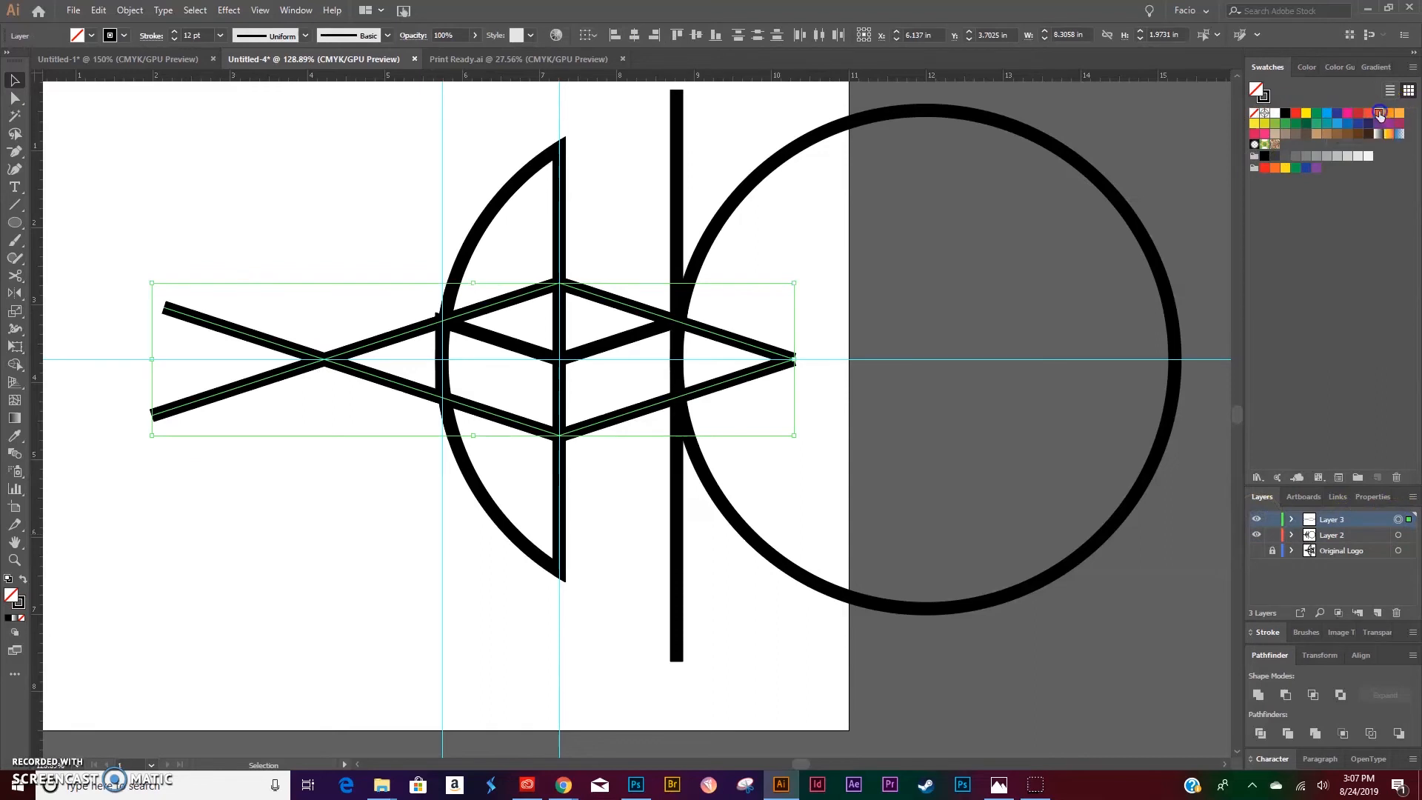
pyautogui.press('a')
pyautogui.hotkey('ctrl', 'z')
pyautogui.press('v')
pyautogui.click(1265, 96)
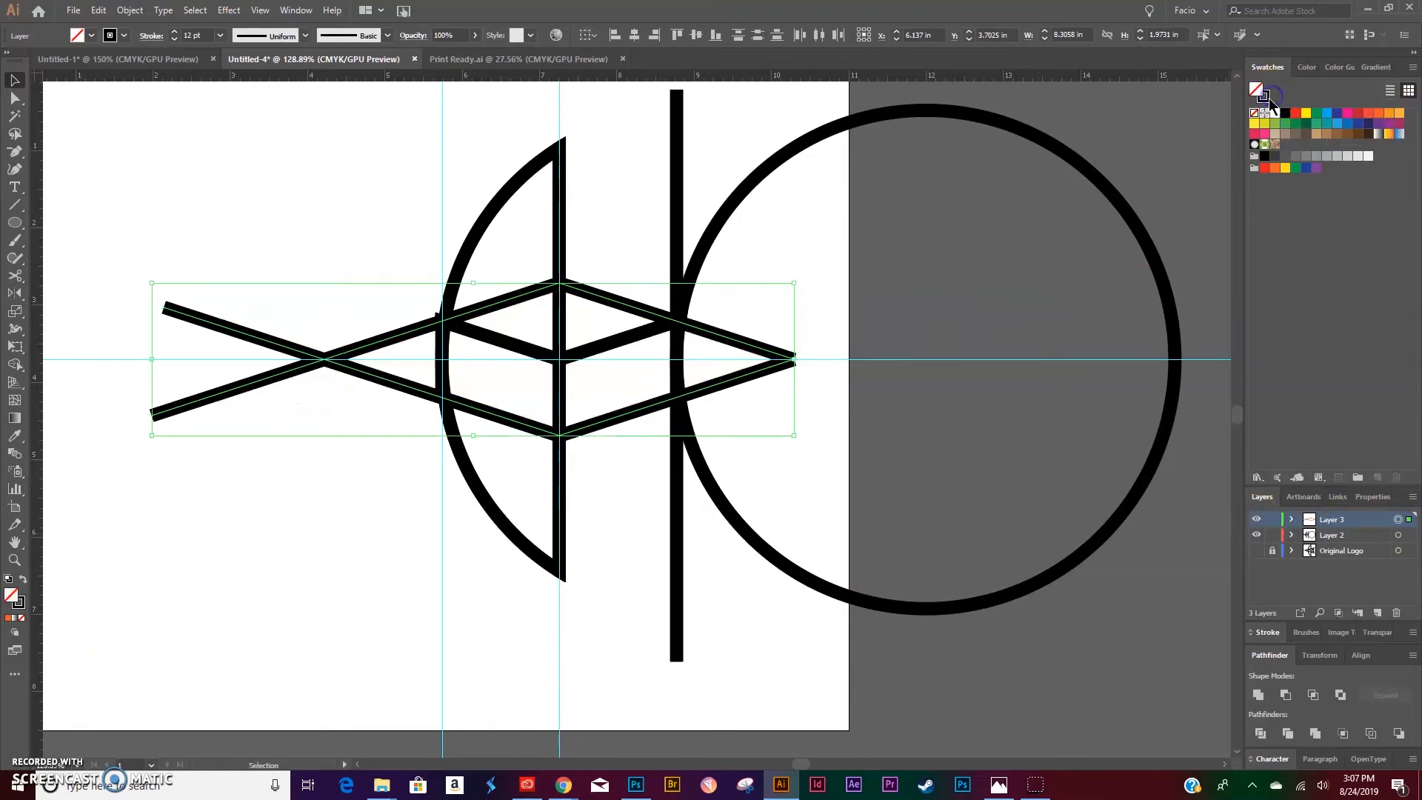
pyautogui.click(1380, 117)
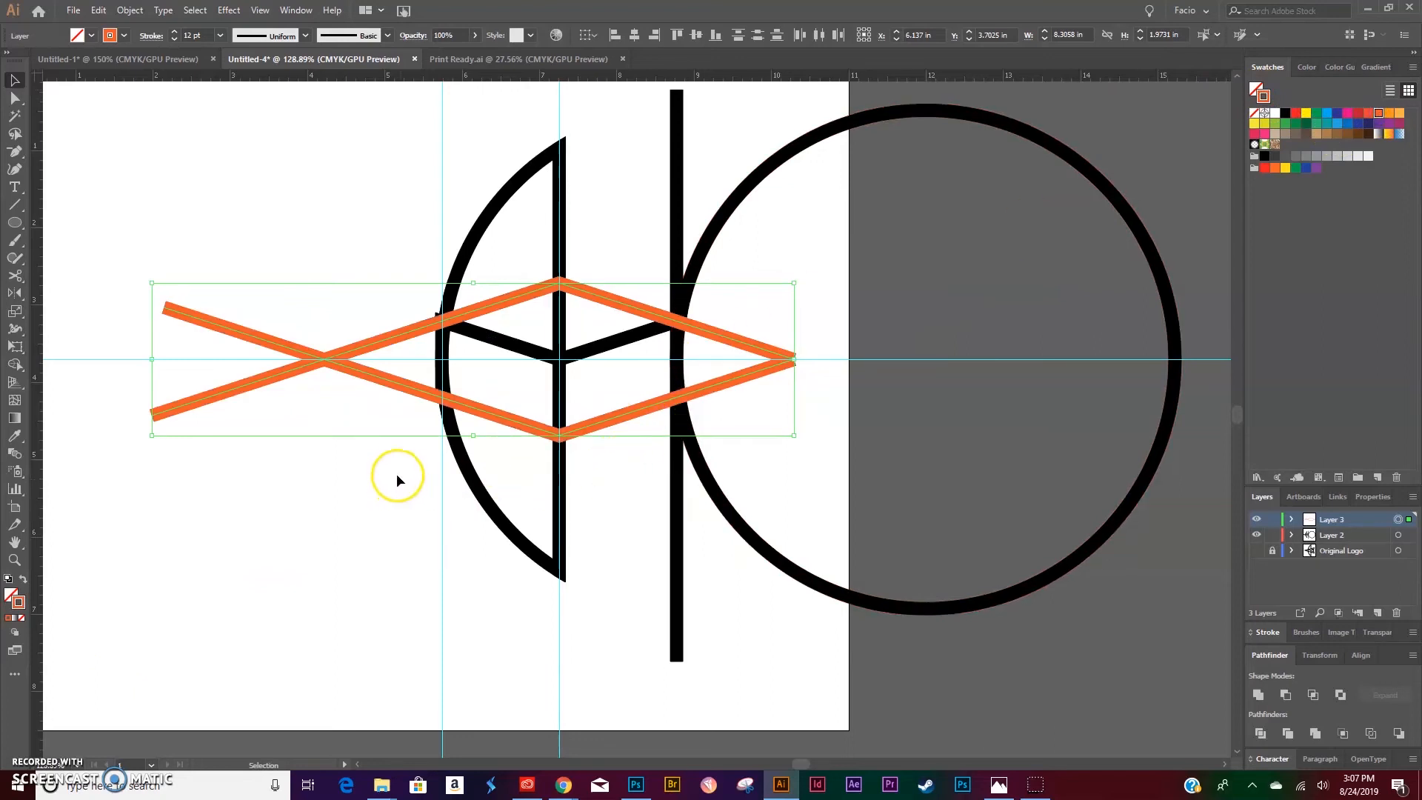
# Delete the right end anchors of both orange lines and extend each line straight across the edge of the right circle.
pyautogui.press('p')
pyautogui.click(793, 361)
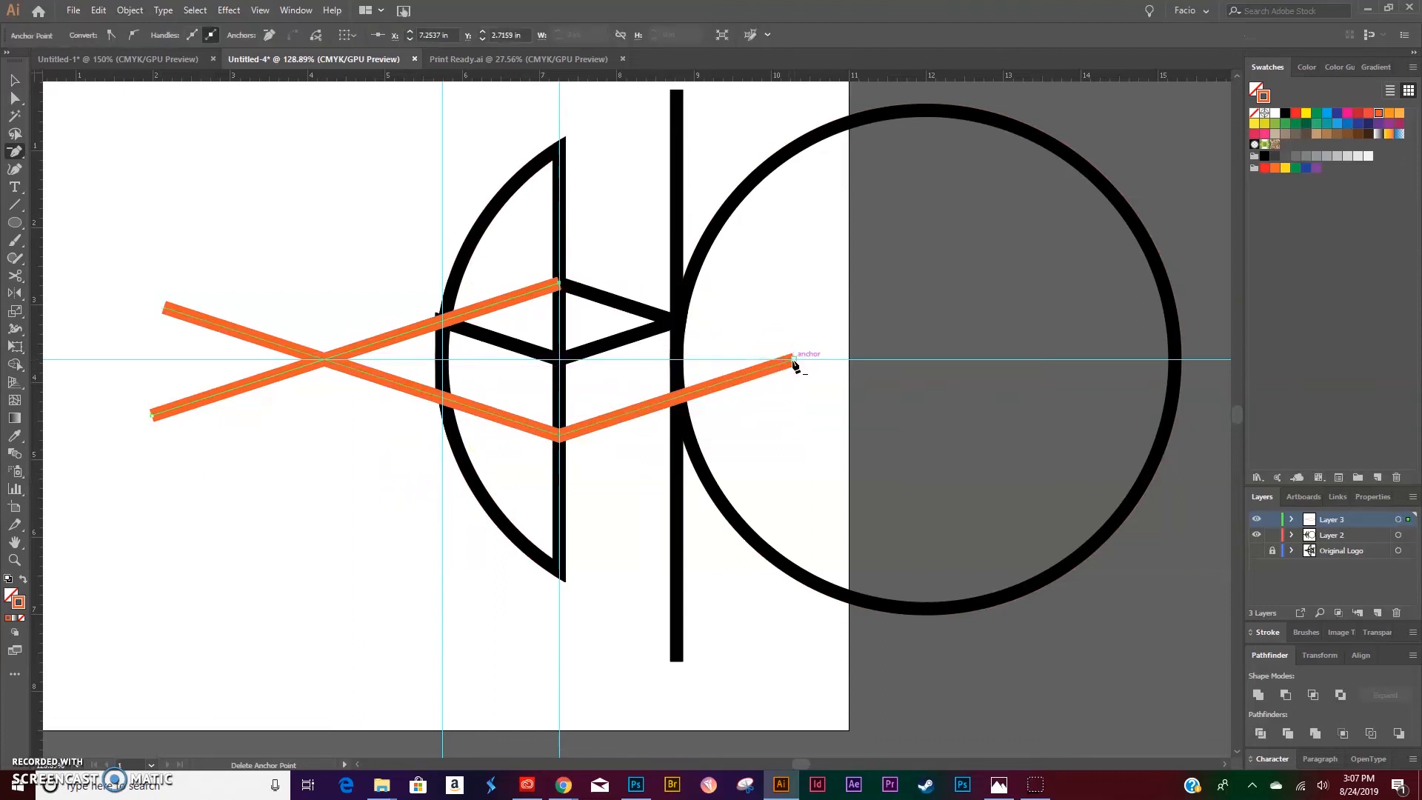
pyautogui.click(793, 362)
pyautogui.press('a')
pyautogui.click(273, 595)
pyautogui.moveTo(555, 276); pyautogui.dragTo(901, 170)
pyautogui.moveTo(557, 437); pyautogui.dragTo(907, 548)
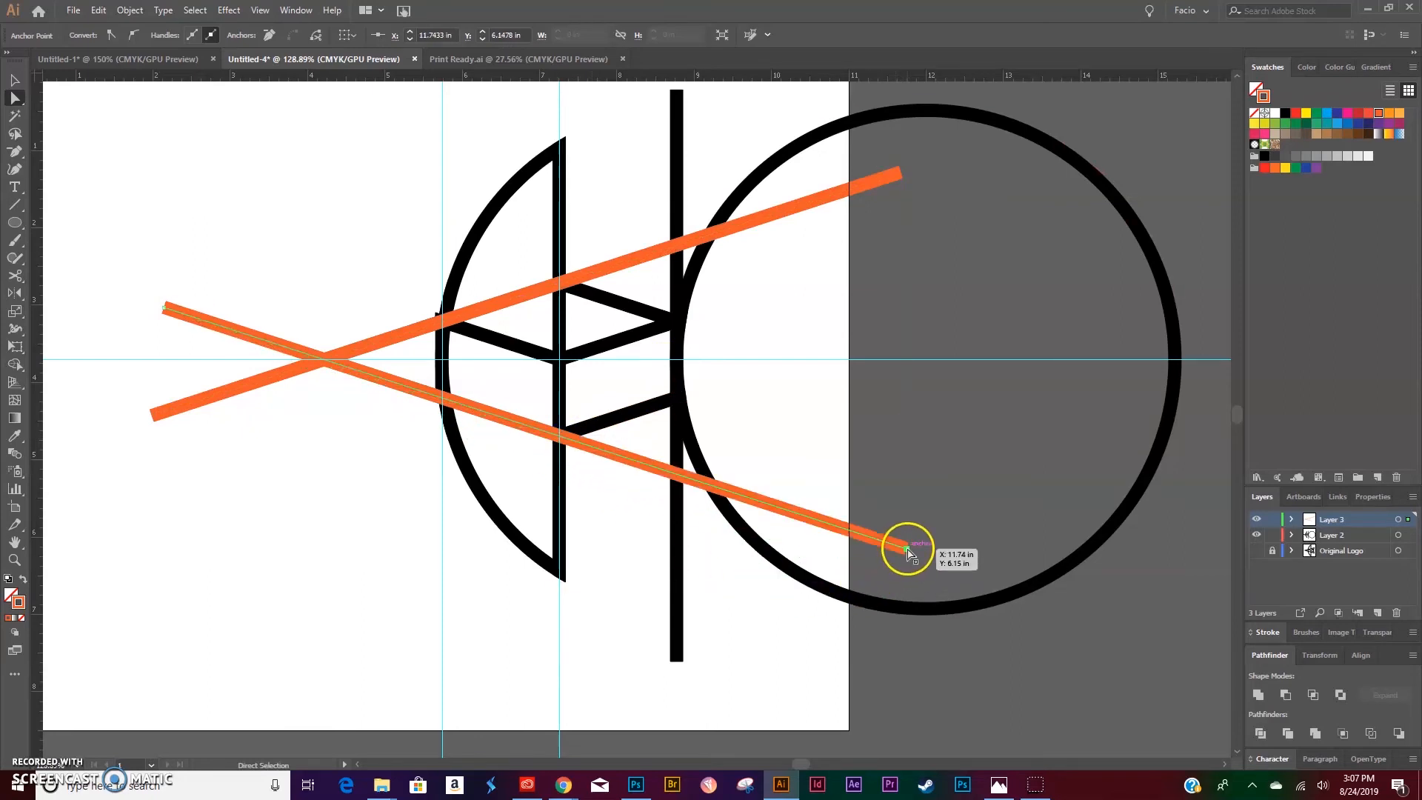
# Expand all the artwork so the orange strokes become filled shapes.
pyautogui.hotkey('ctrl', 'a')
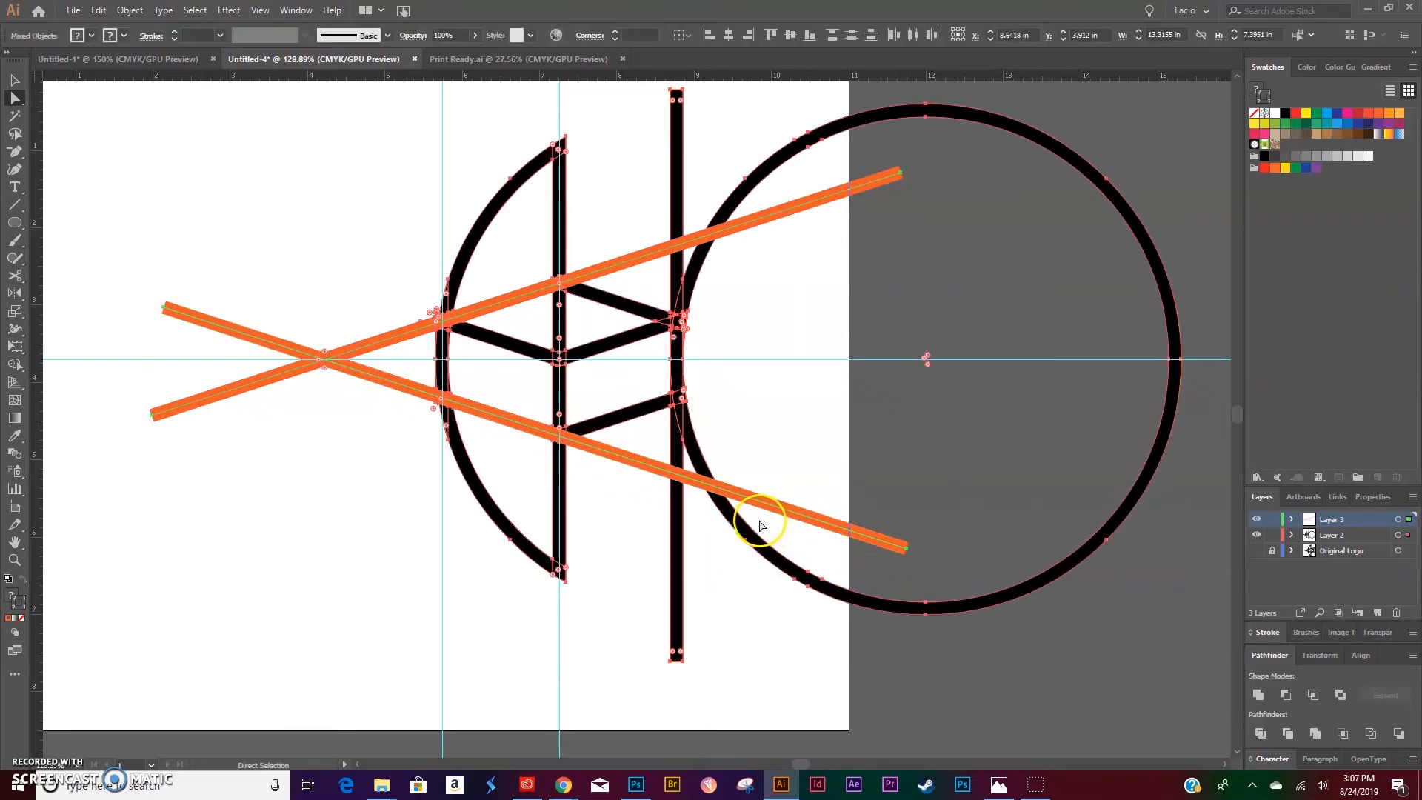
pyautogui.click(129, 10)
pyautogui.click(175, 170)
pyautogui.click(690, 480)
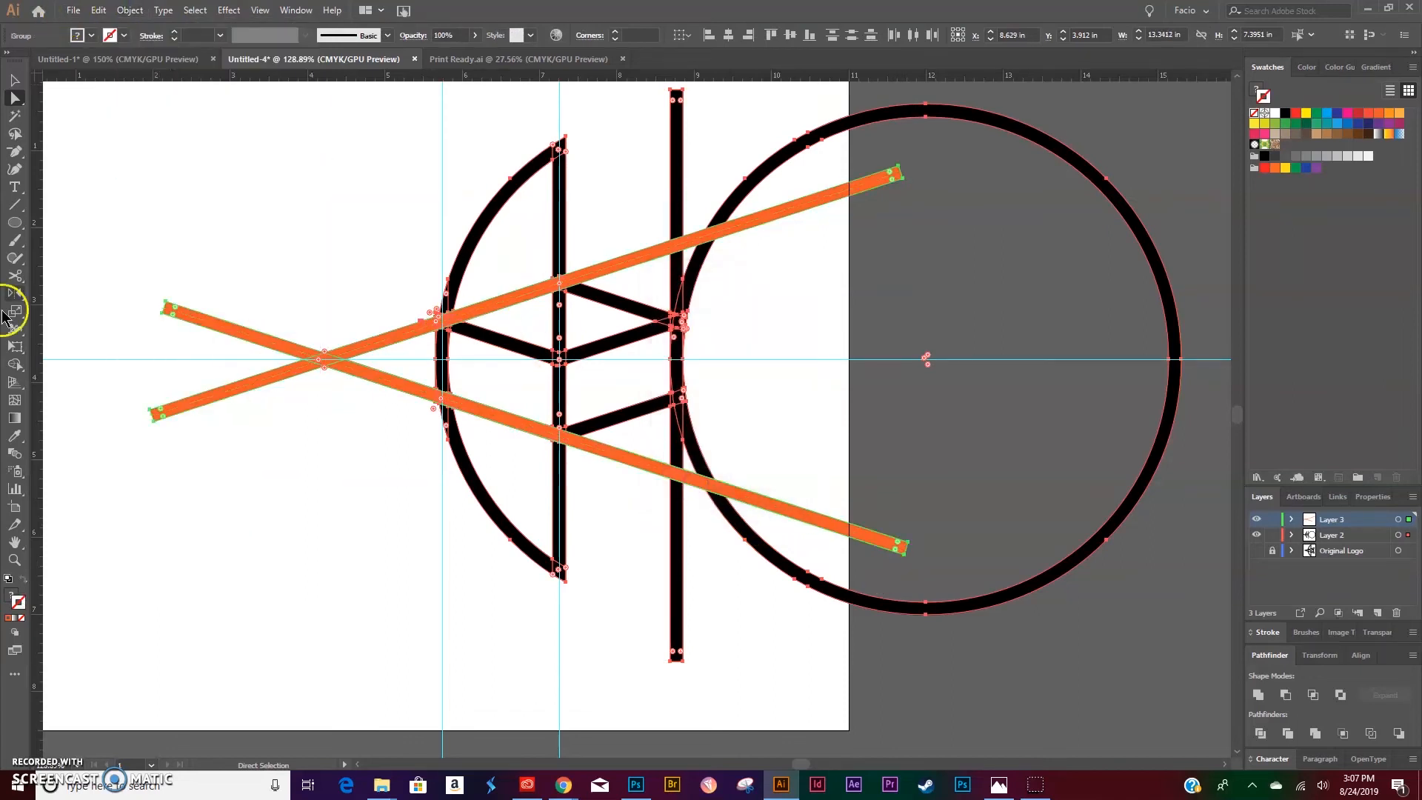
# Remove the right circle outside the orange lines and the orange line ends beyond its arc with Shape Builder.
pyautogui.click(15, 365)
pyautogui.click(733, 213)
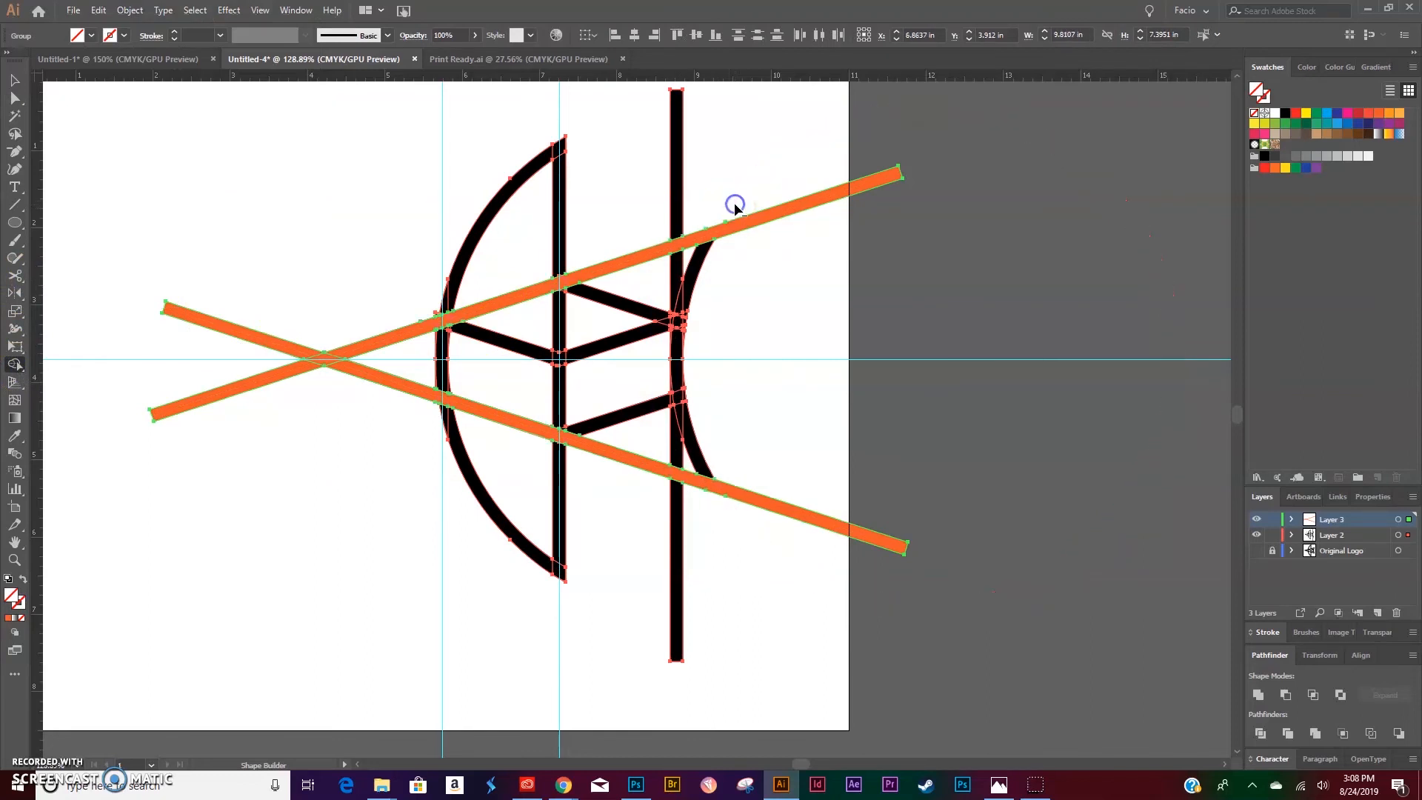
pyautogui.click(731, 228)
pyautogui.keyDown('alt'); pyautogui.click(745, 497); pyautogui.keyUp('alt')
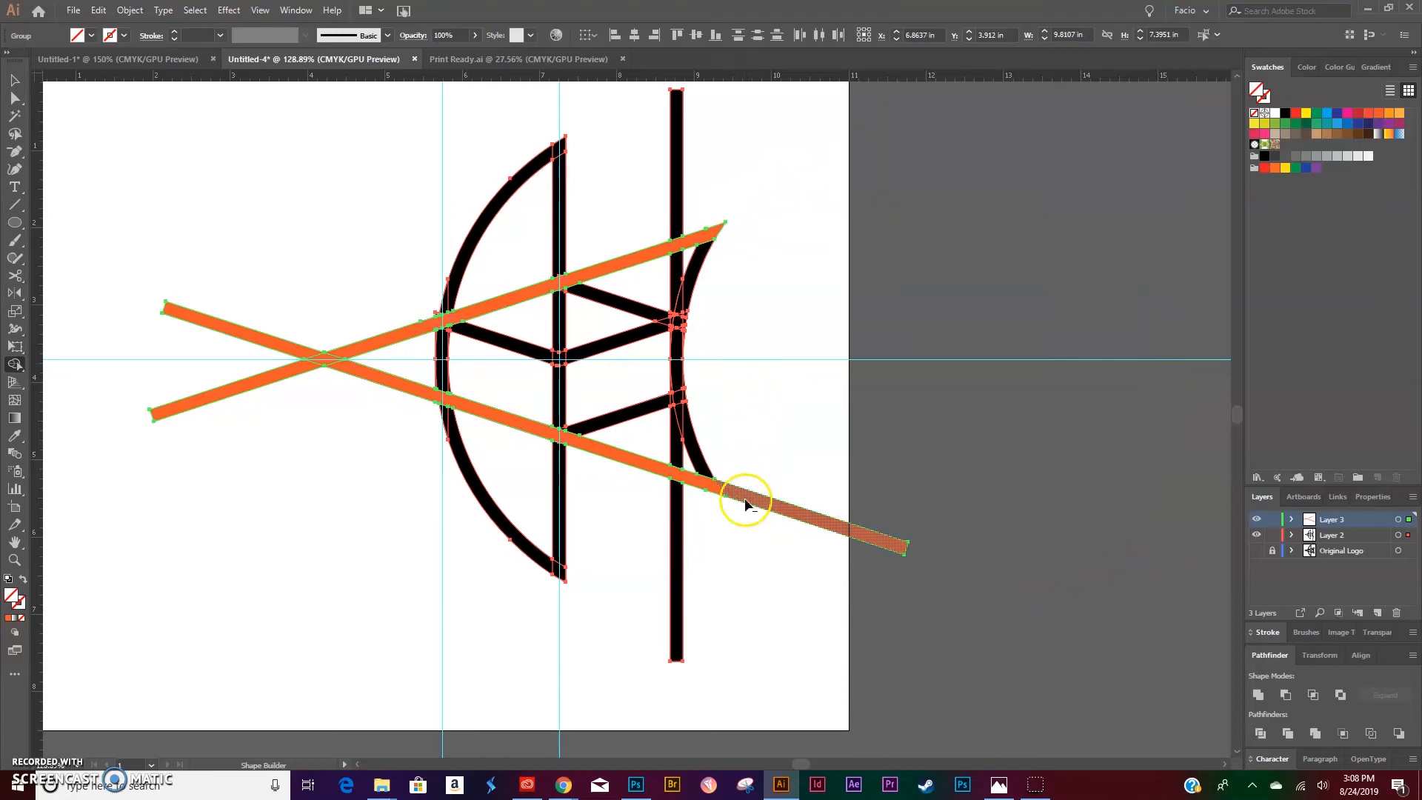
# Remove the right vertical line above the upper diagonals and below the lower diagonals with Shape Builder.
pyautogui.keyDown('alt'); pyautogui.click(675, 205); pyautogui.keyUp('alt')
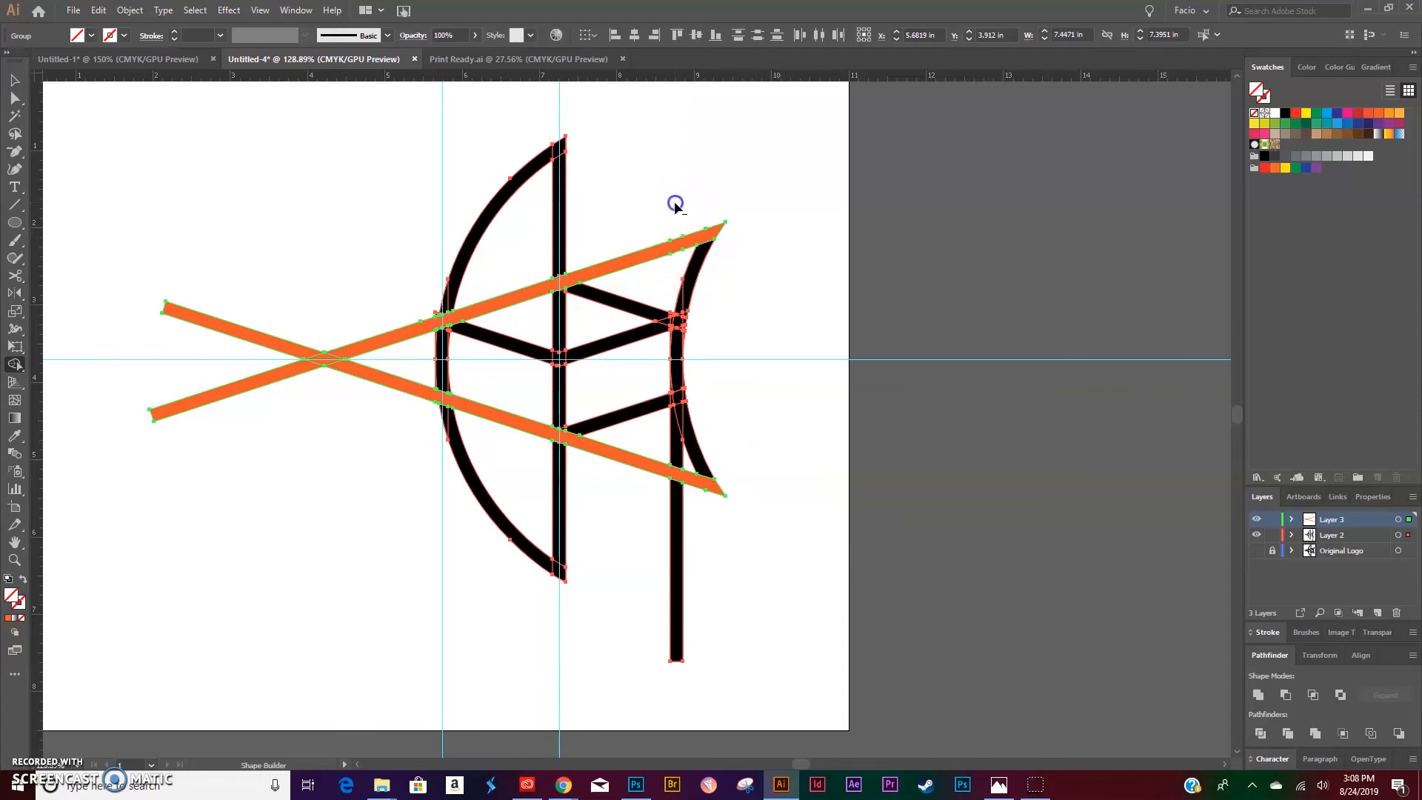
pyautogui.keyDown('alt'); pyautogui.click(675, 442); pyautogui.keyUp('alt')
pyautogui.keyDown('alt'); pyautogui.click(674, 574); pyautogui.keyUp('alt')
# Trim both orange tails that extend left beyond the bird's pointed tip.
pyautogui.keyDown('alt'); pyautogui.click(276, 346); pyautogui.keyUp('alt')
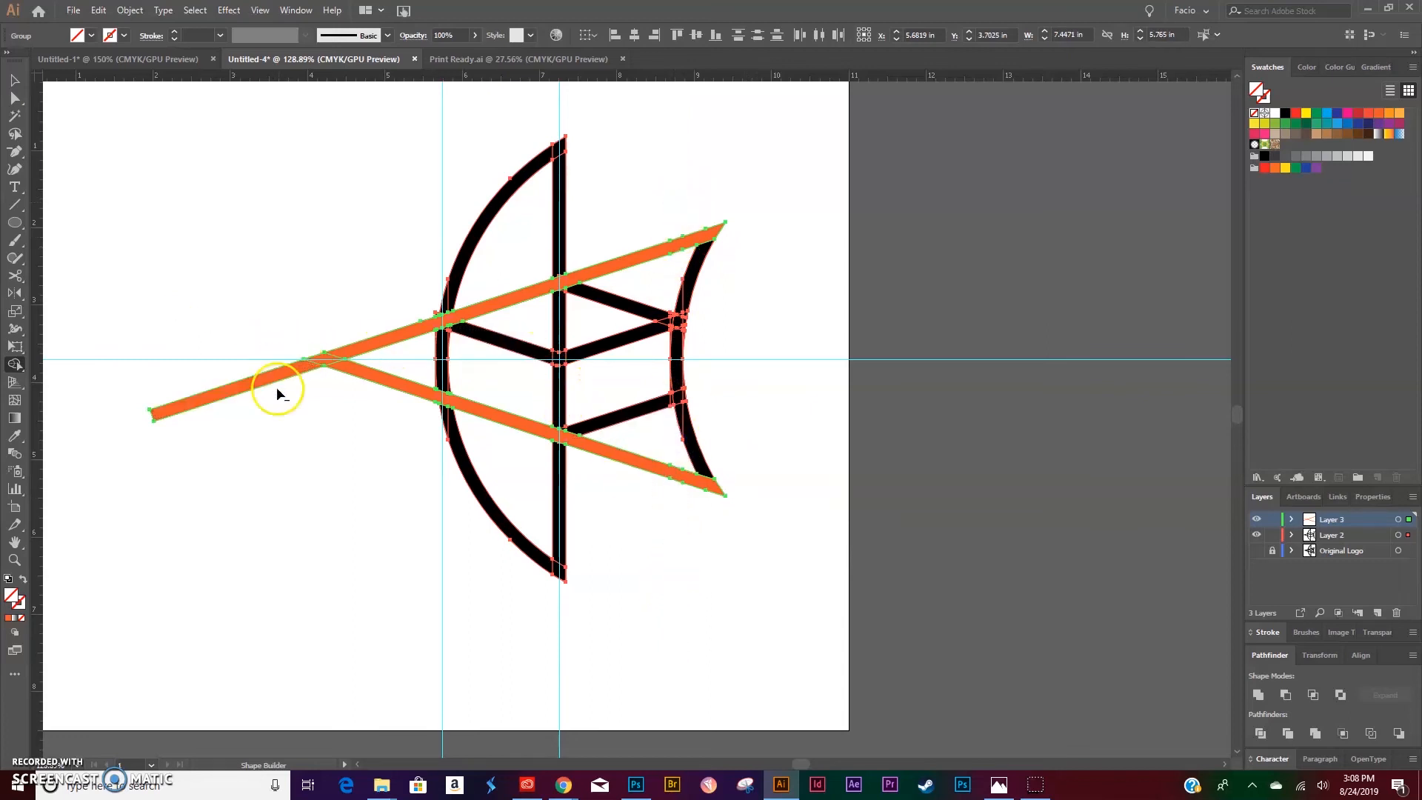
pyautogui.keyDown('alt'); pyautogui.click(279, 376); pyautogui.keyUp('alt')
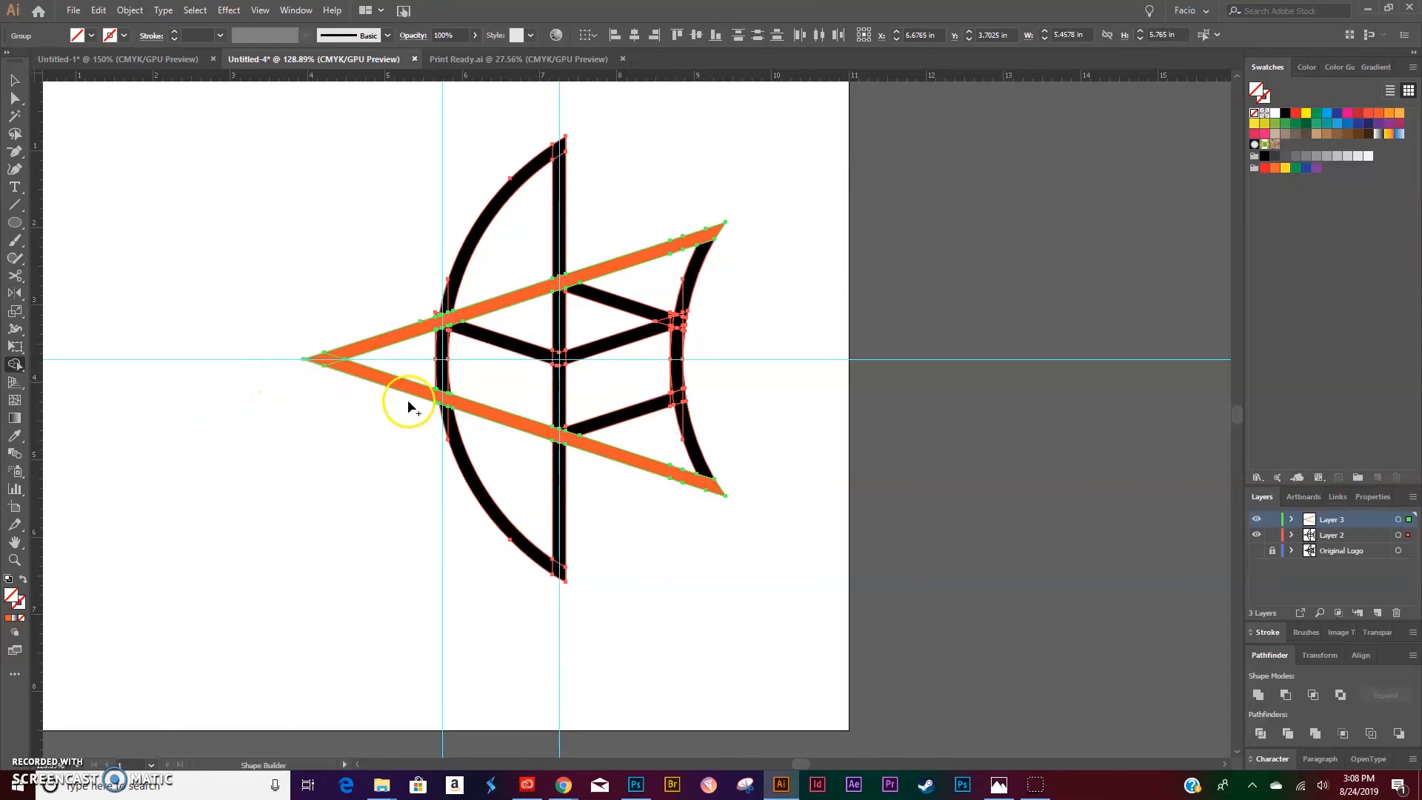
pyautogui.press('v')
pyautogui.click(192, 528)
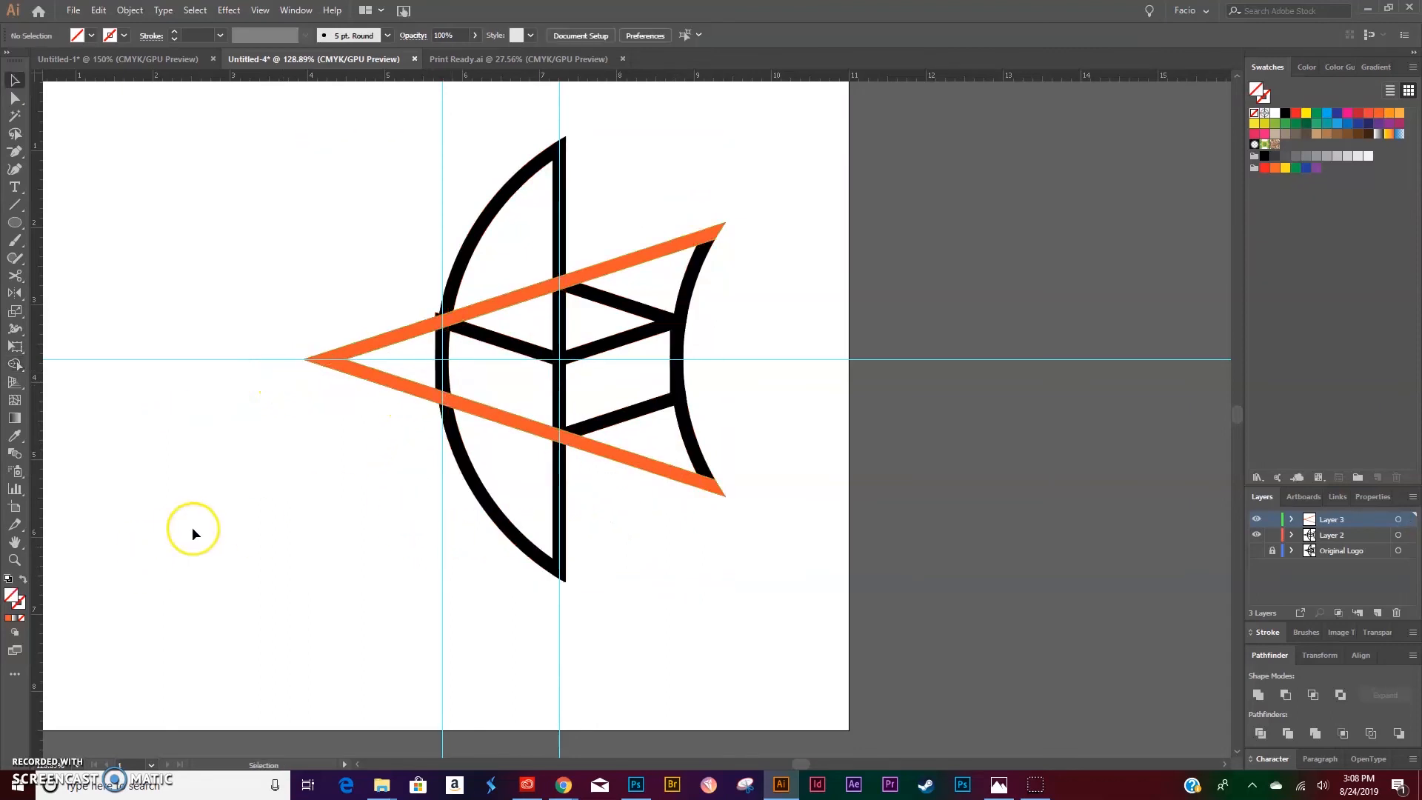
# Remove the leftover stub and slivers of the left vertical line around the left arc with Shape Builder.
pyautogui.press('z')
pyautogui.moveTo(420, 304); pyautogui.dragTo(765, 434)
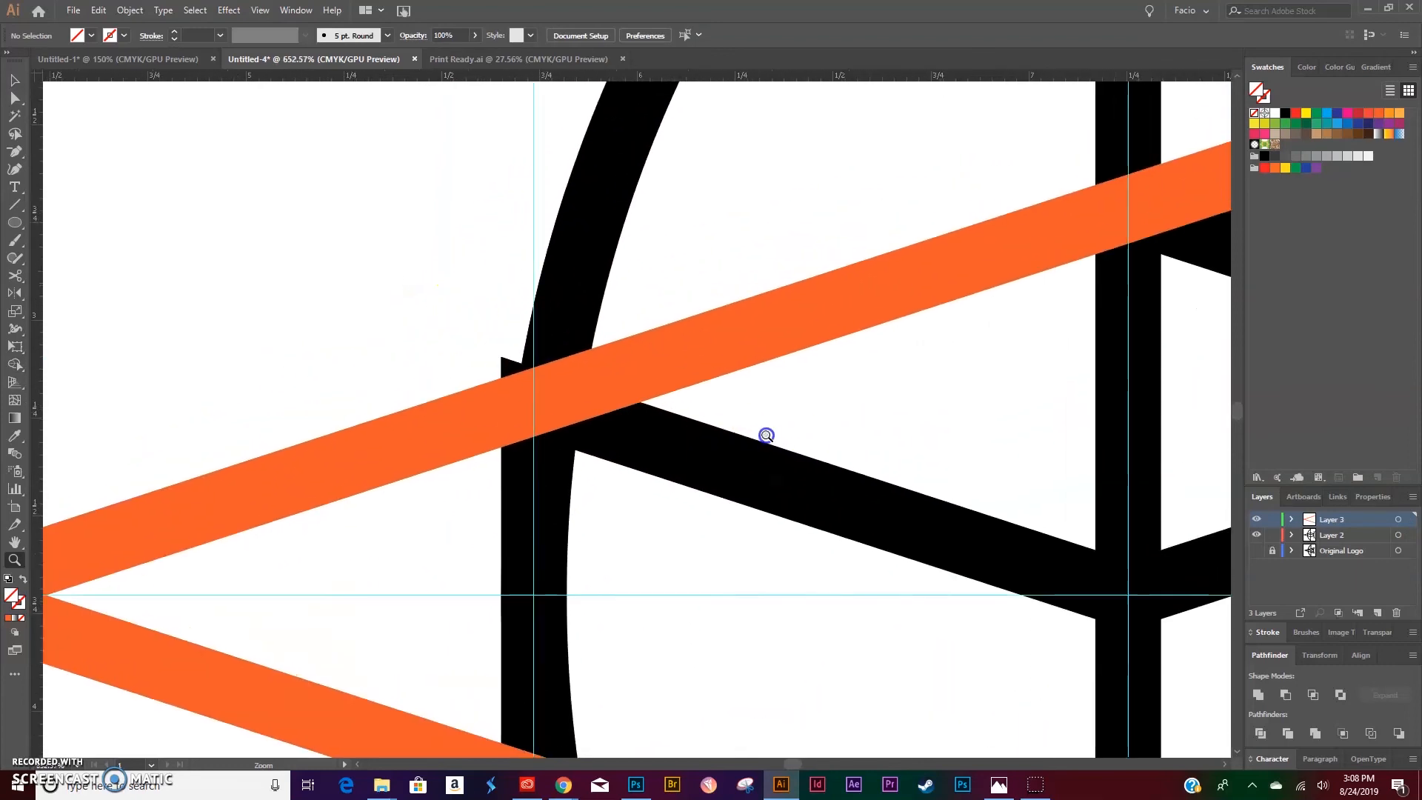
pyautogui.scroll(-1, 748, 451)
pyautogui.scroll(-1, 746, 454)
pyautogui.hotkey('ctrl', 'a')
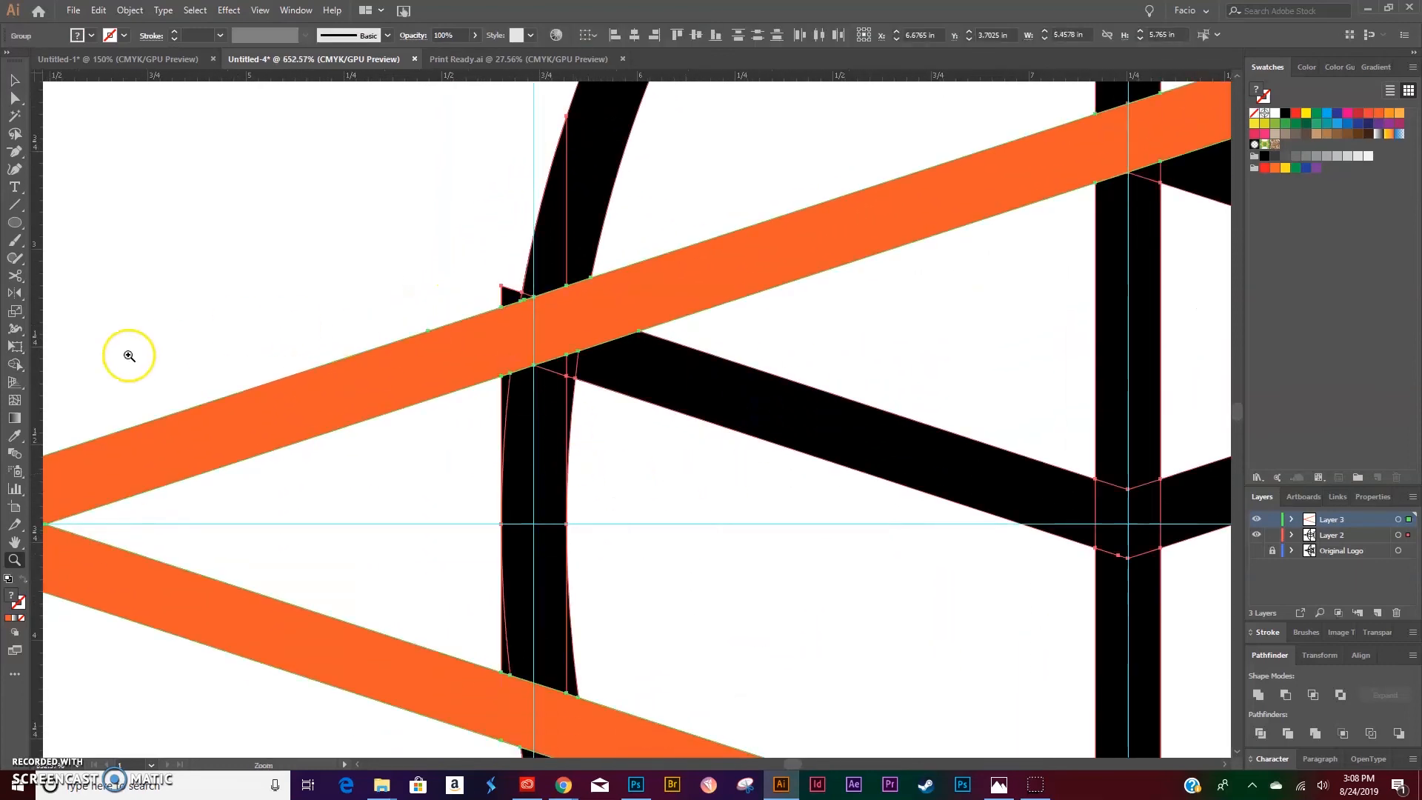
pyautogui.click(18, 371)
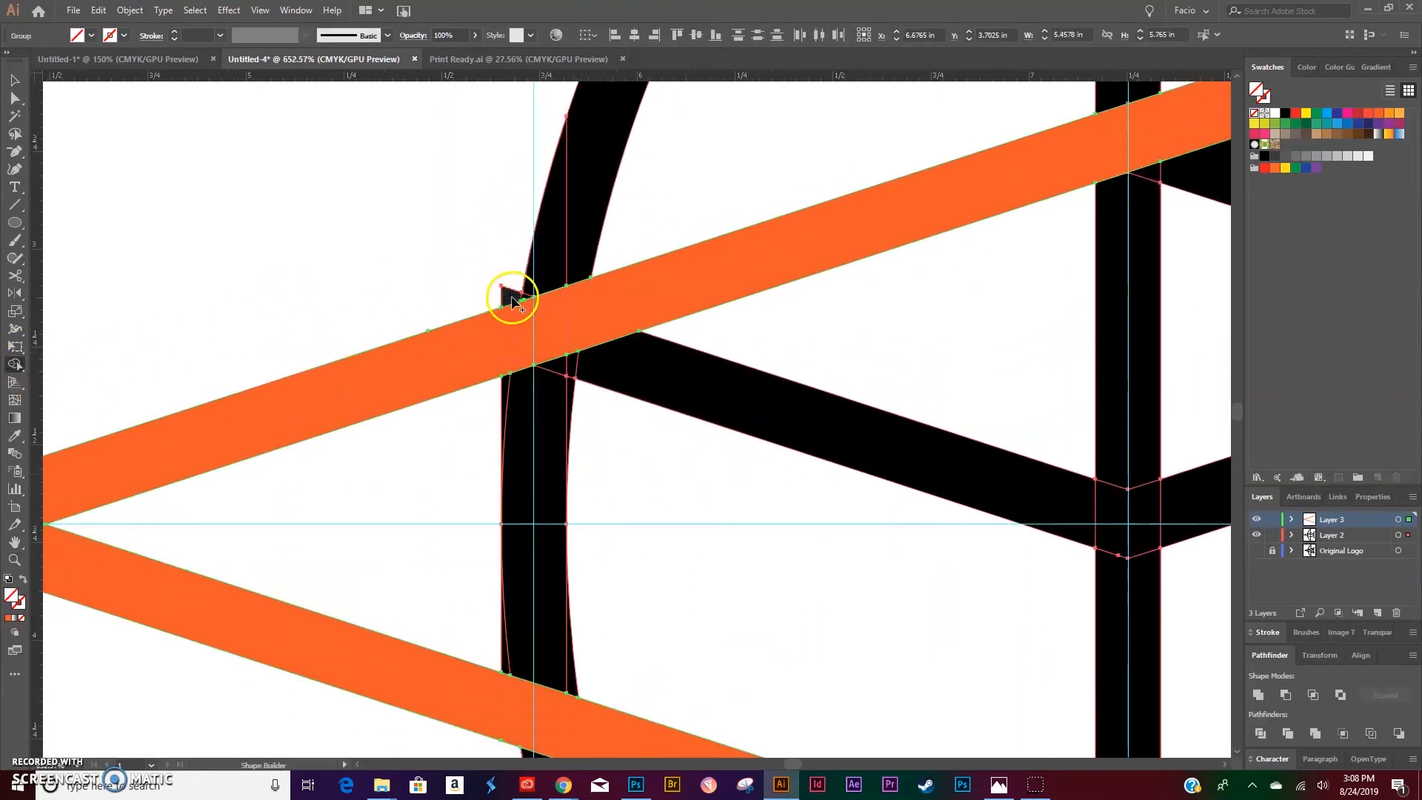
pyautogui.scroll(-3, 517, 571)
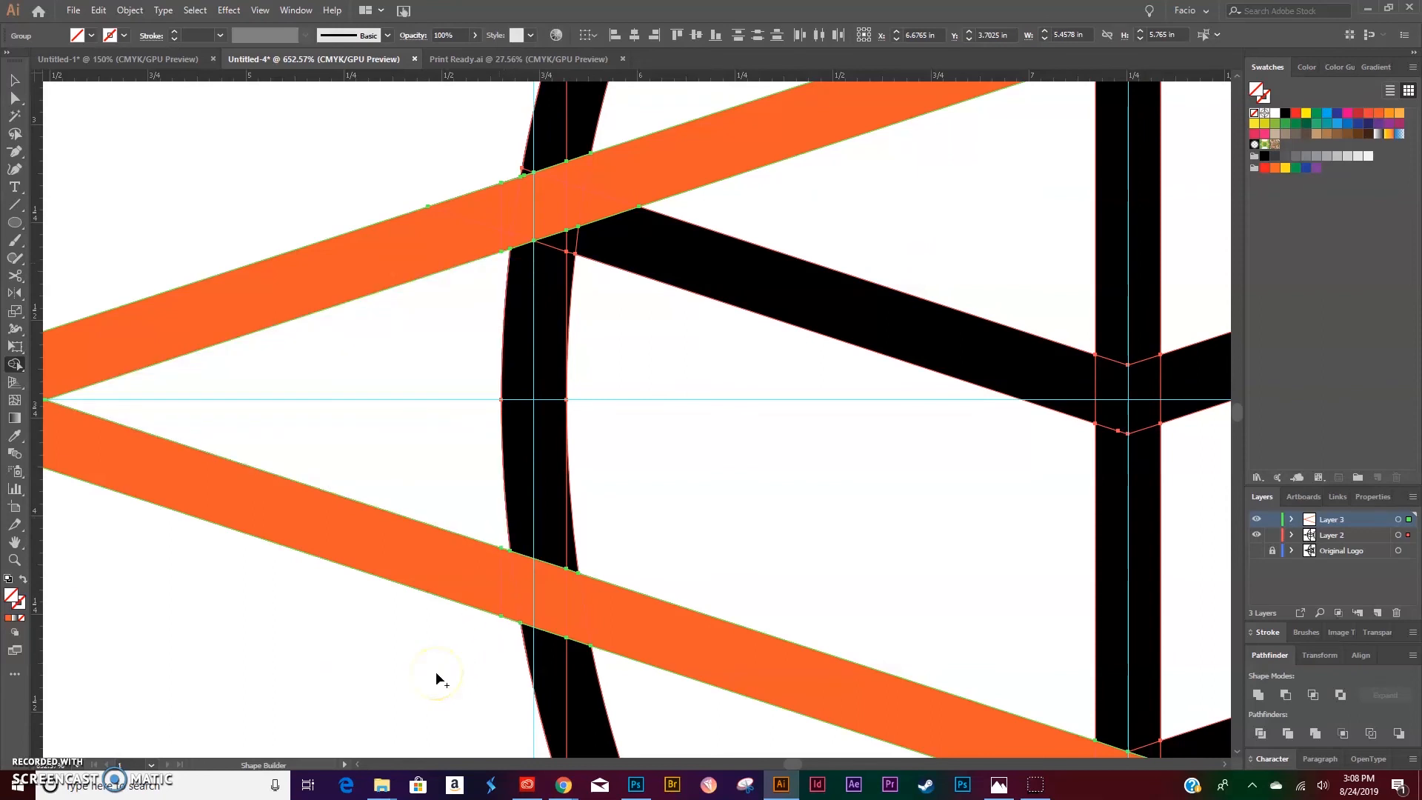
# Fill the orange diagonals with black and hide the guides.
pyautogui.hotkey('ctrl', '-')
pyautogui.hotkey('ctrl', '-')
pyautogui.hotkey('ctrl', '-')
pyautogui.hotkey('ctrl', '-')
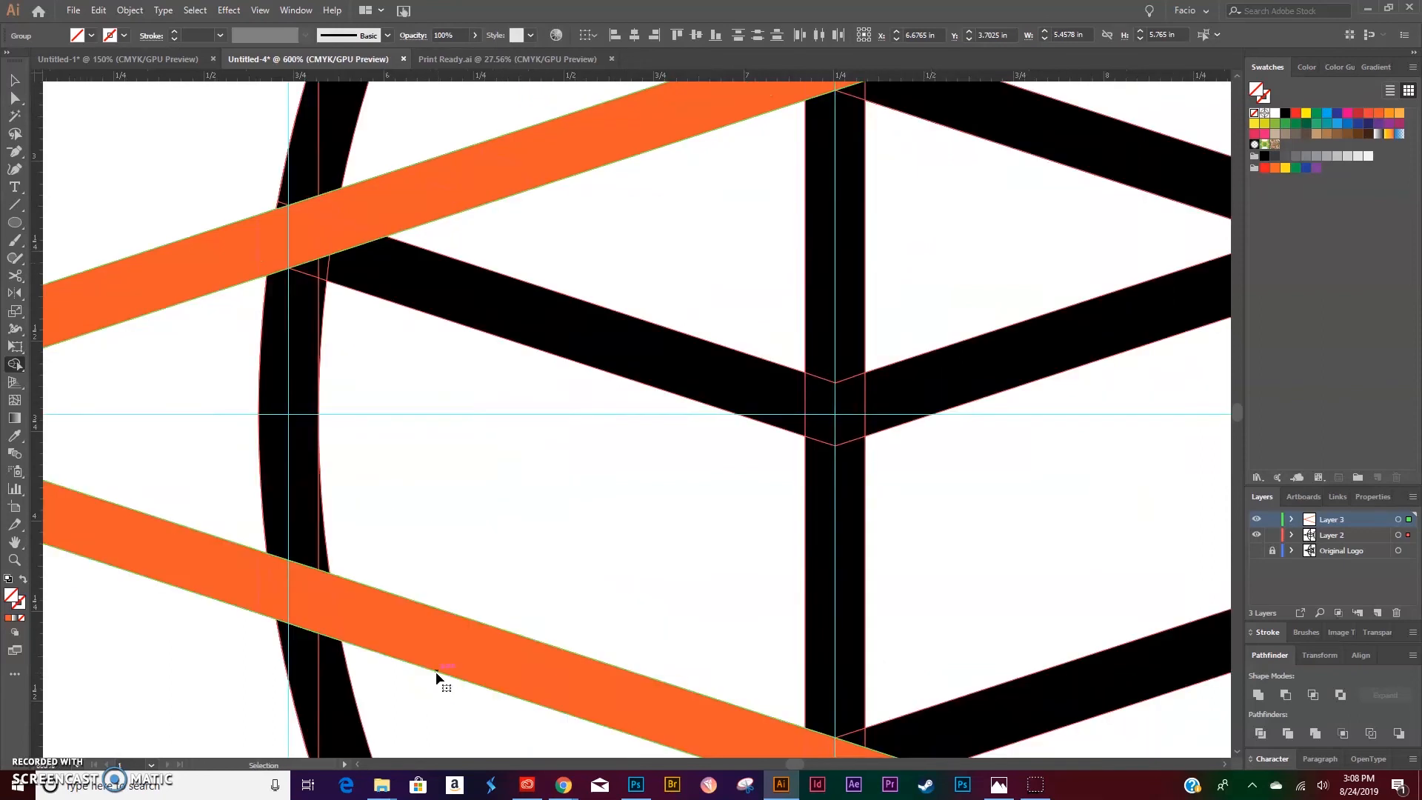
pyautogui.click(1285, 113)
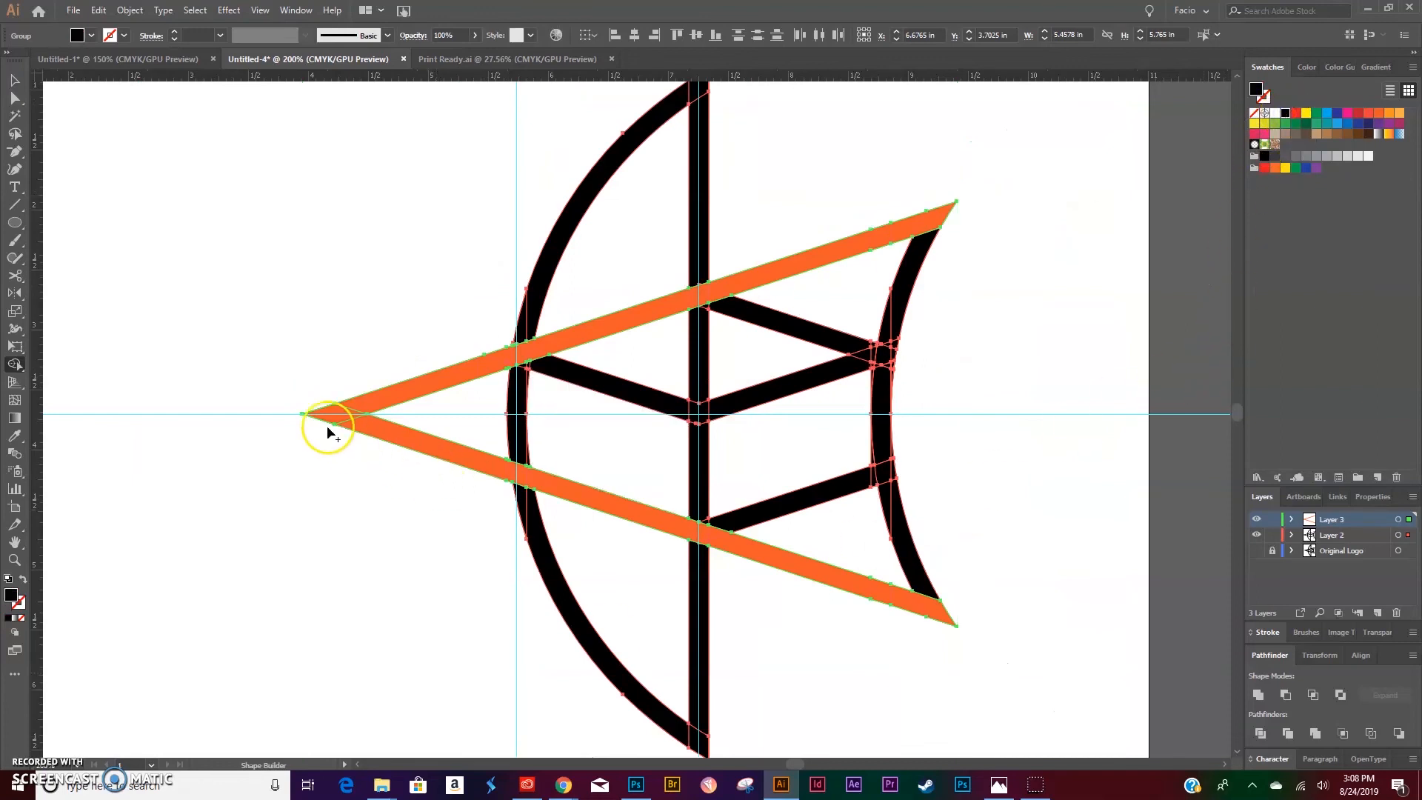
pyautogui.press('v')
pyautogui.click(283, 517)
pyautogui.moveTo(340, 260); pyautogui.dragTo(891, 644)
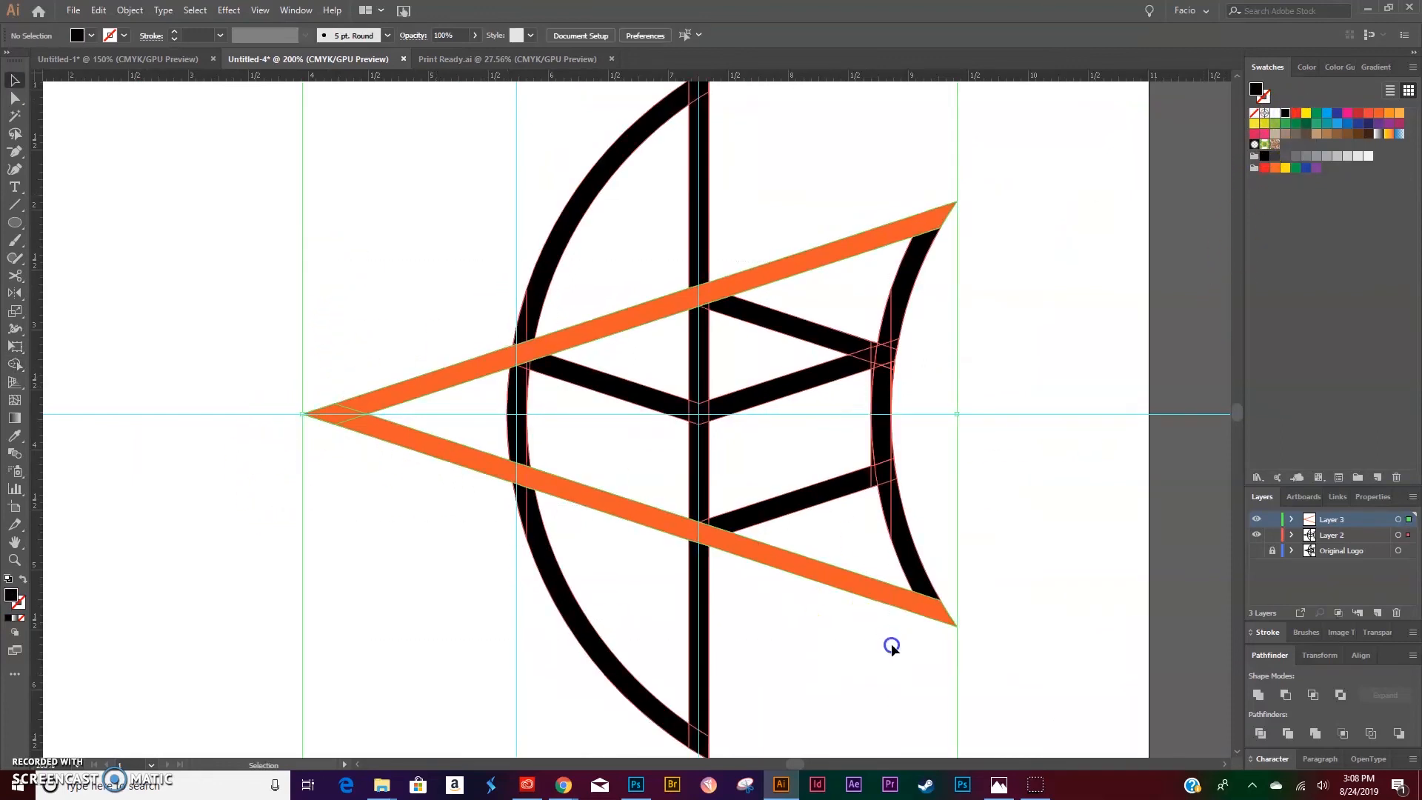
pyautogui.click(1286, 114)
pyautogui.click(1105, 487)
pyautogui.press('a')
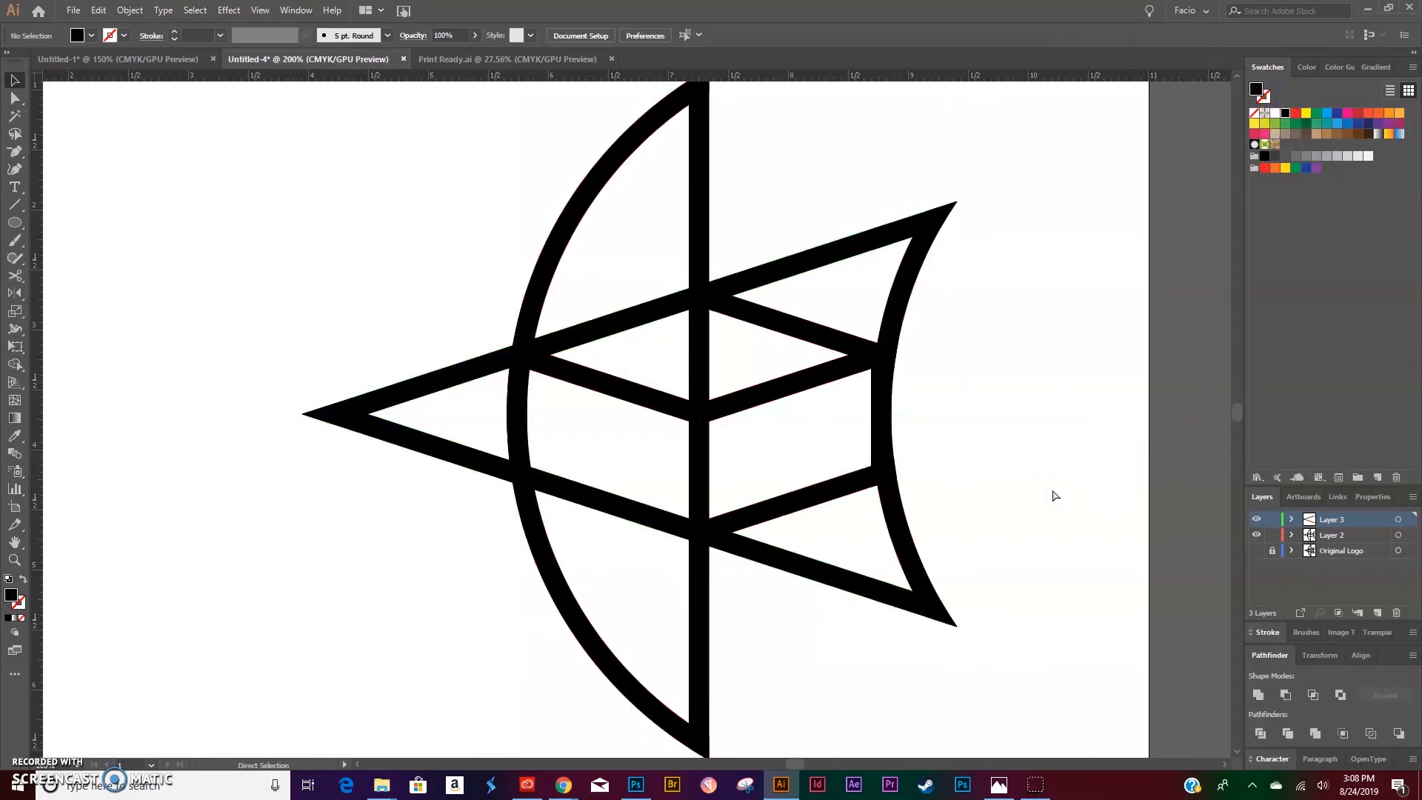
# Remove the piece of the middle vertical line inside the upper diamond with Shape Builder.
pyautogui.hotkey('ctrl', '1')
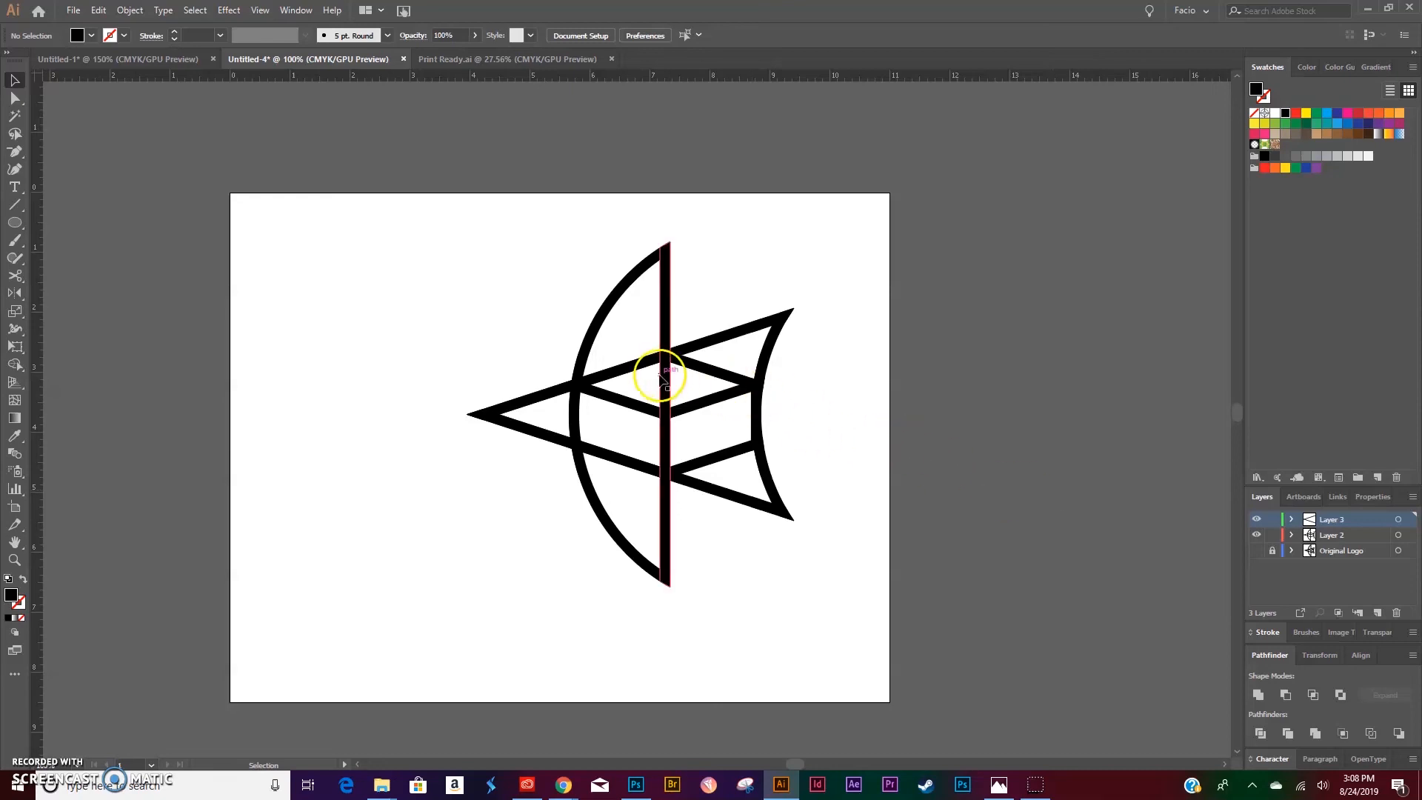
pyautogui.hotkey('ctrl', 'a')
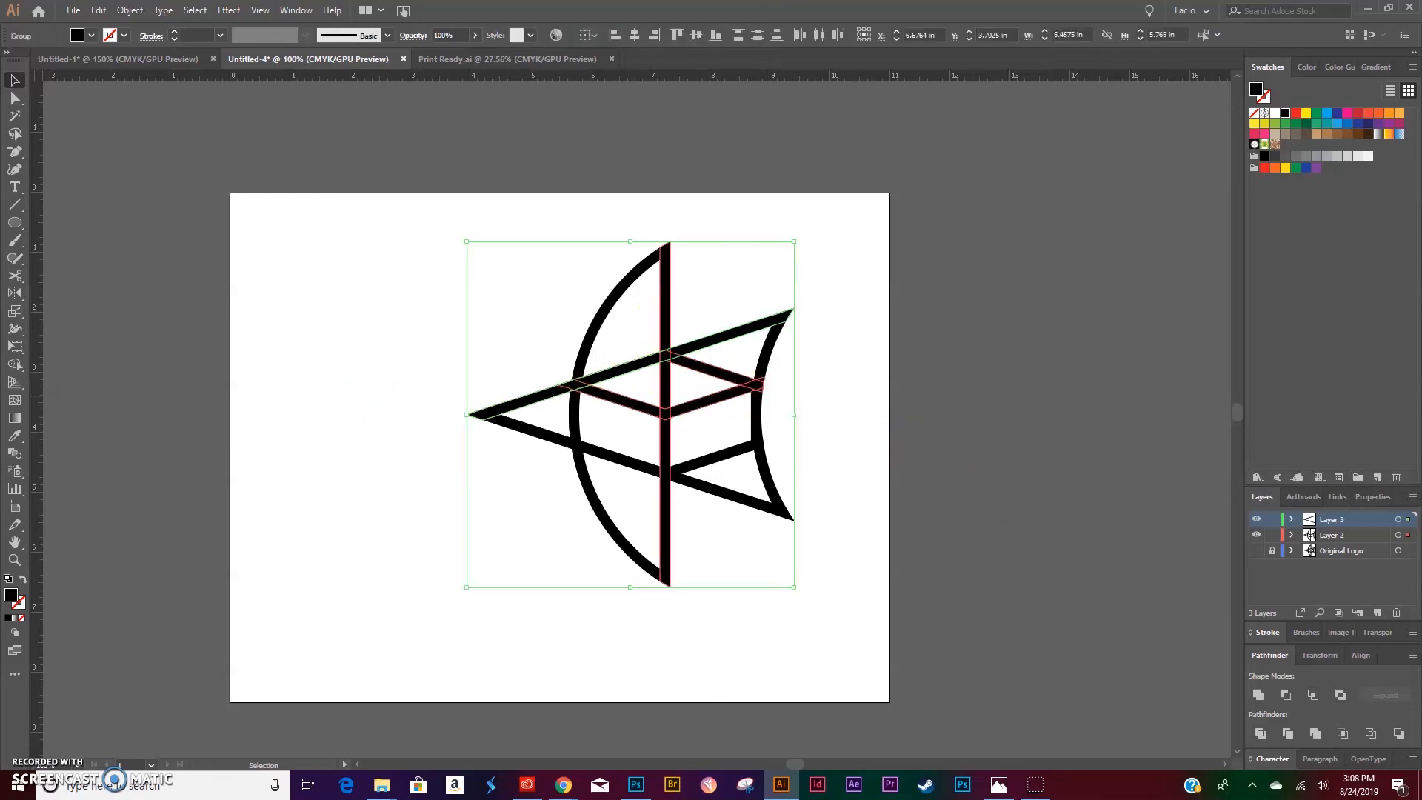
pyautogui.click(14, 364)
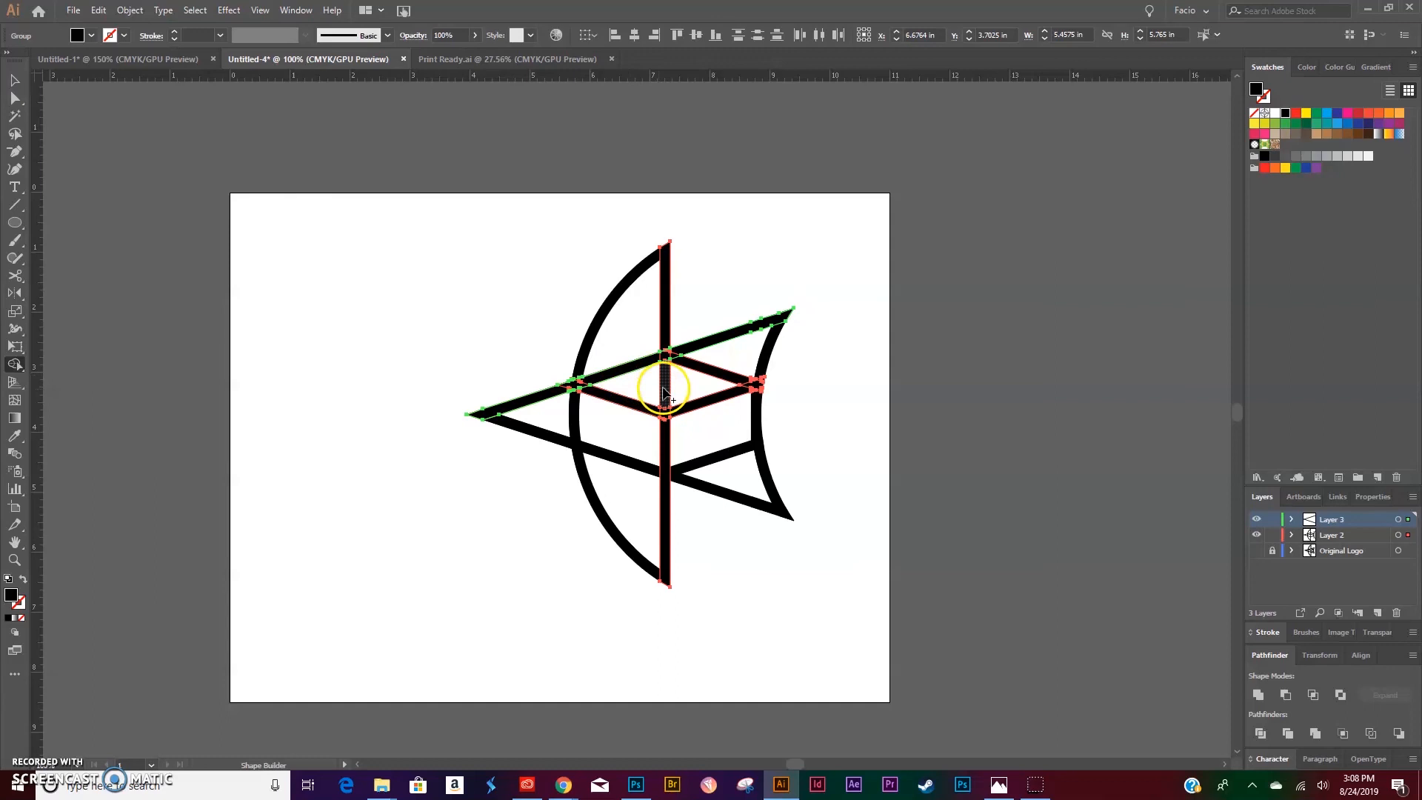
pyautogui.press('v')
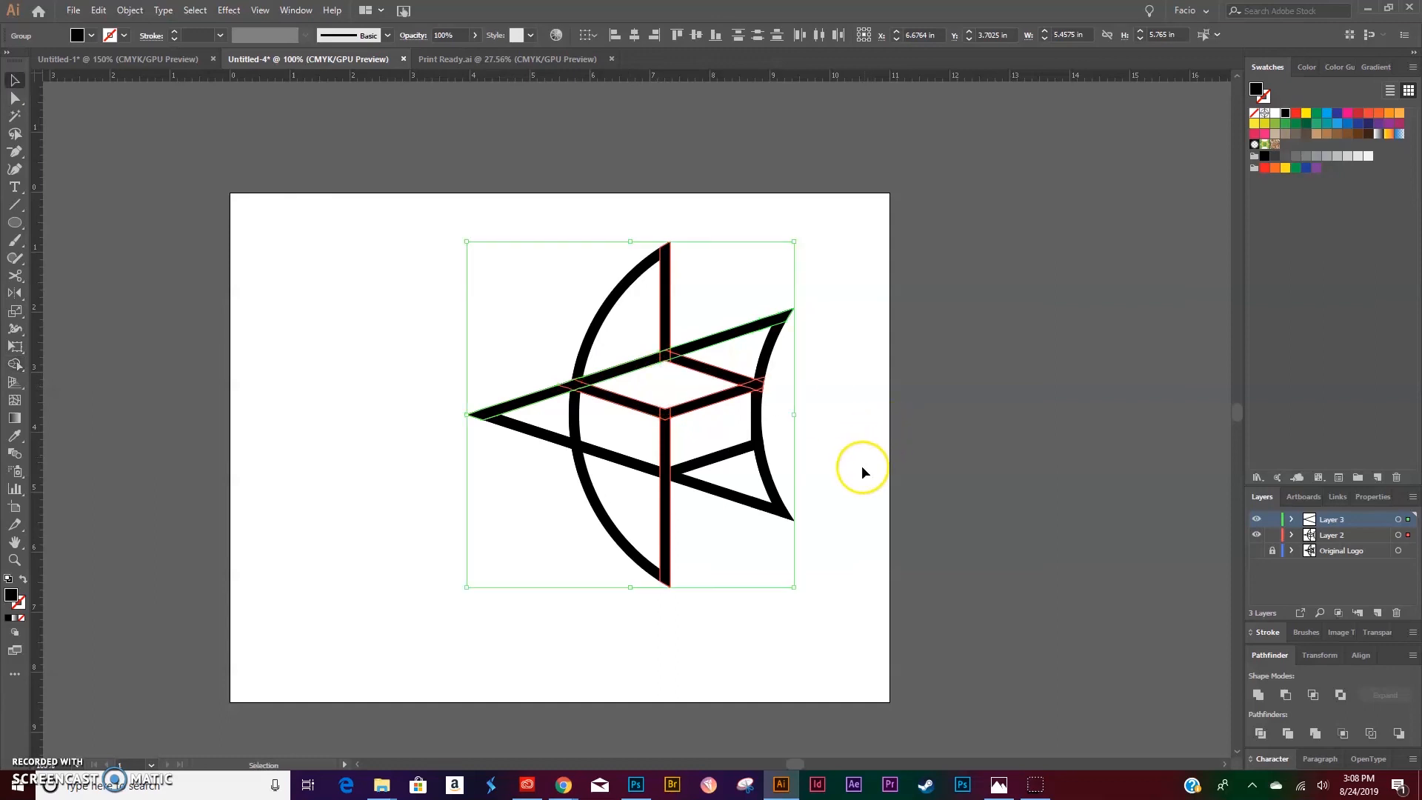
pyautogui.click(866, 454)
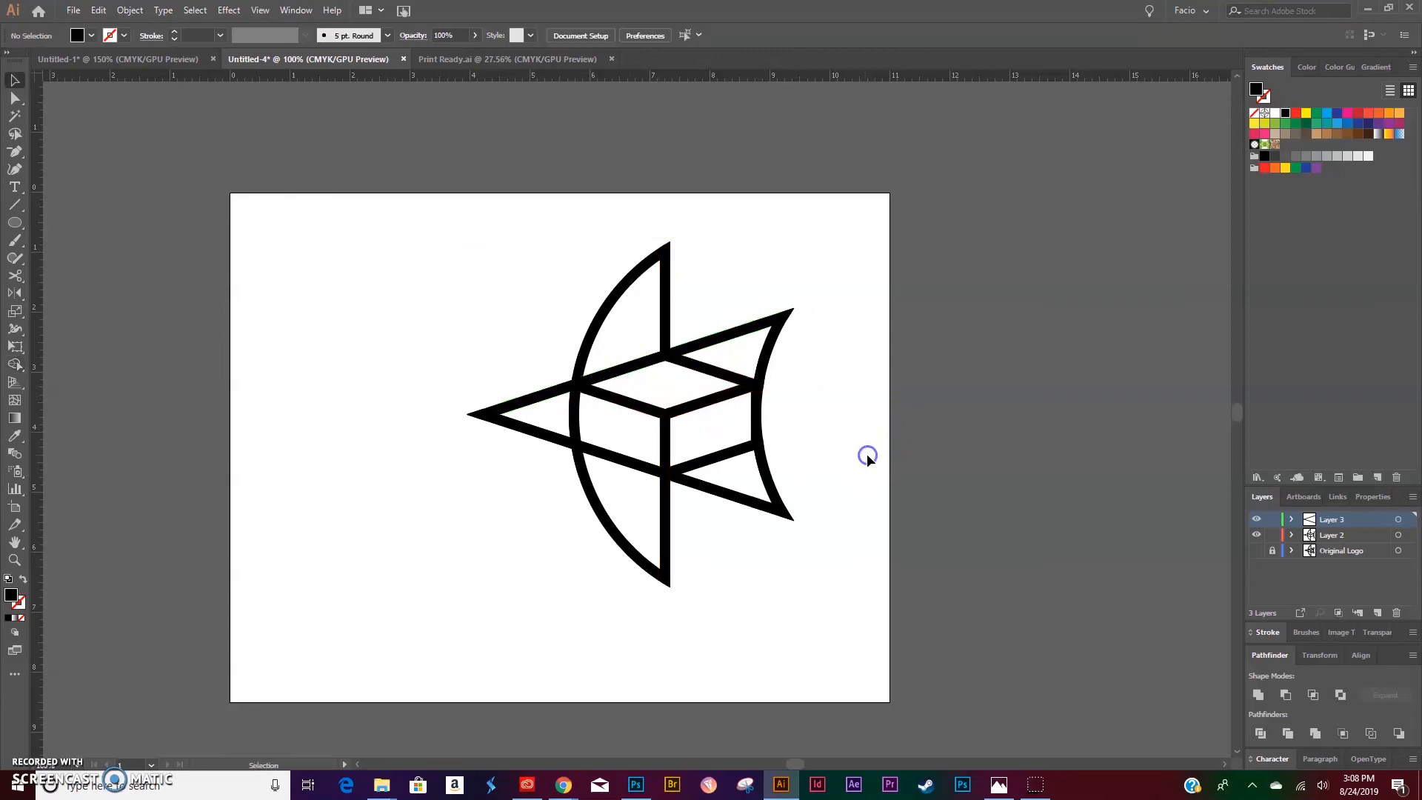
# Show the Original Logo layer and unite all the pieces of the rebuilt bird with Pathfinder.
pyautogui.click(1259, 550)
pyautogui.moveTo(523, 286); pyautogui.dragTo(840, 585)
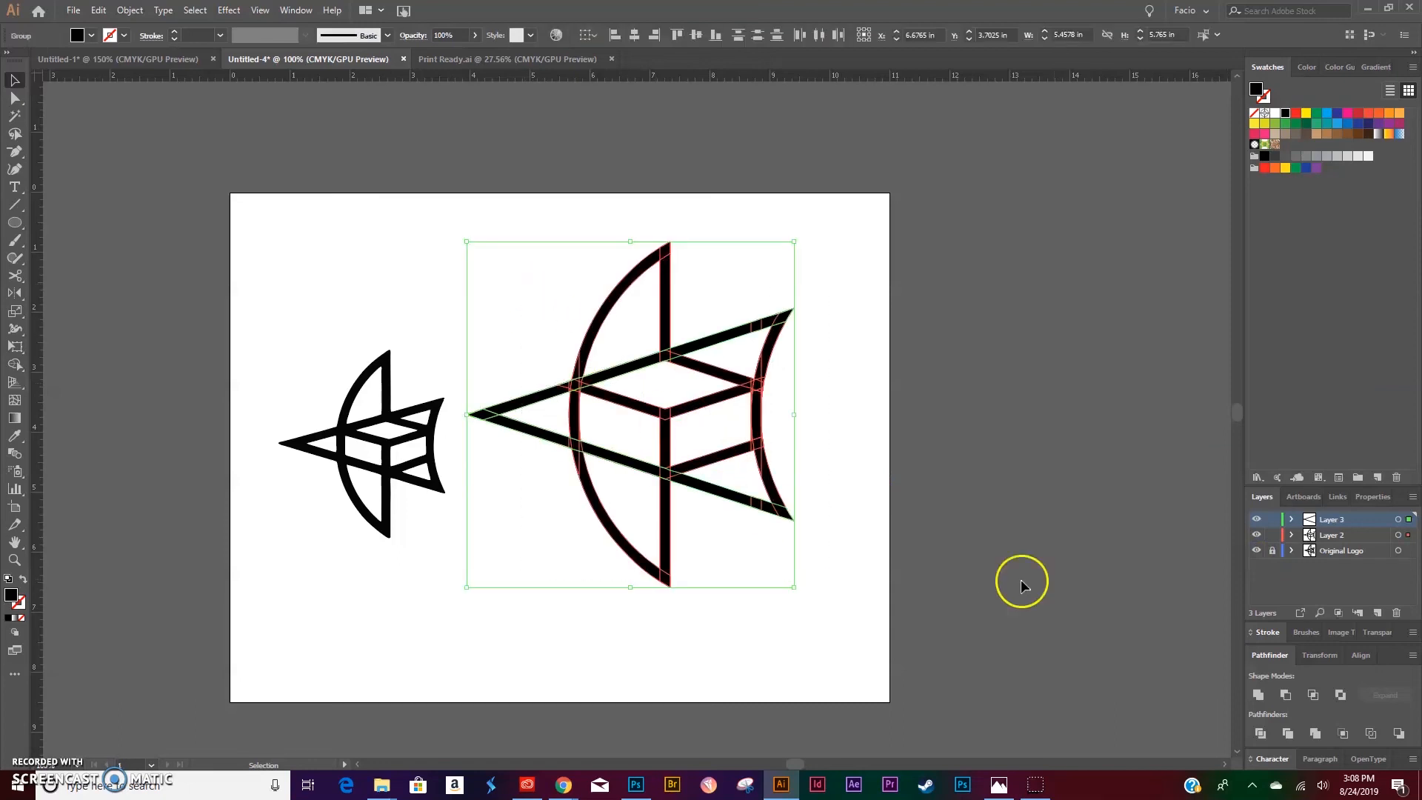
pyautogui.click(1257, 696)
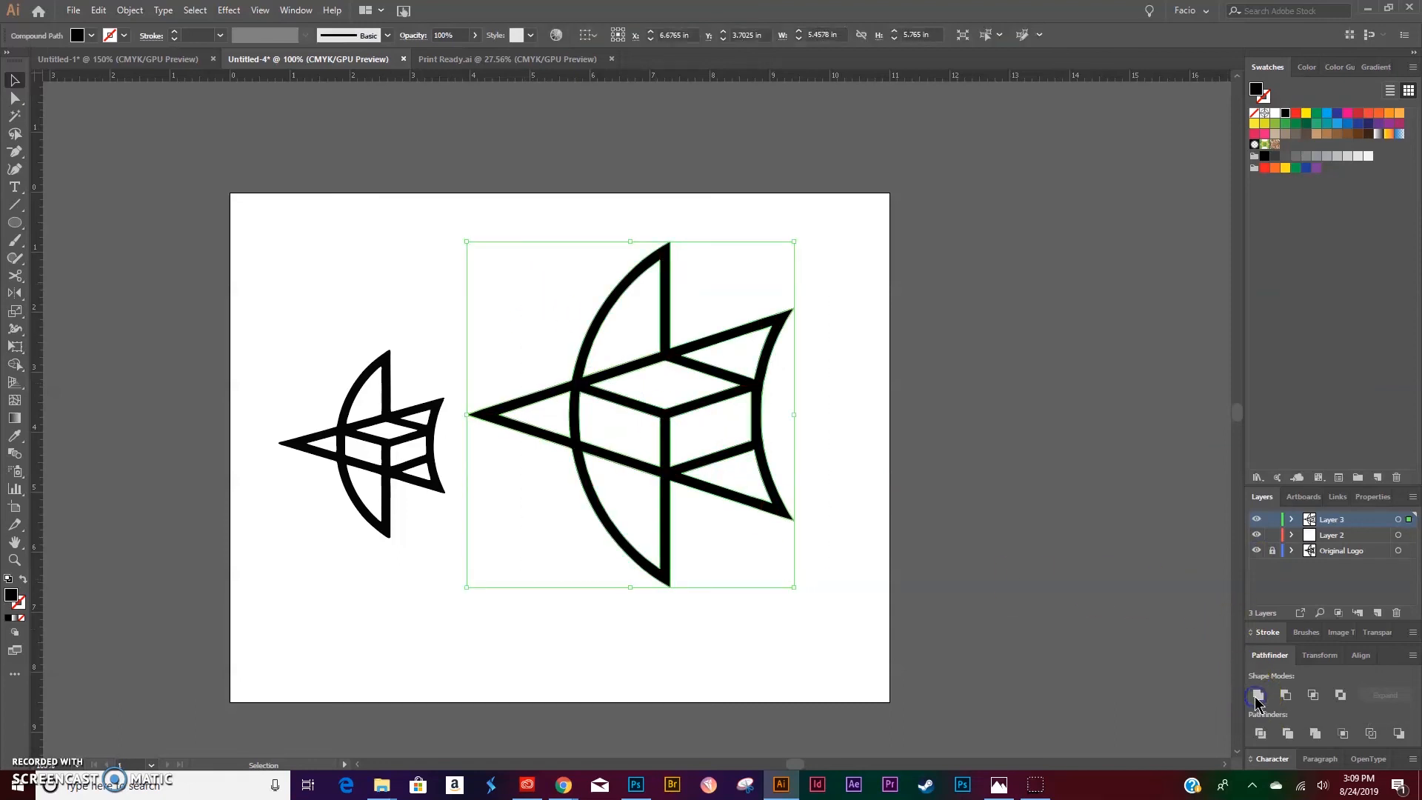
pyautogui.click(776, 620)
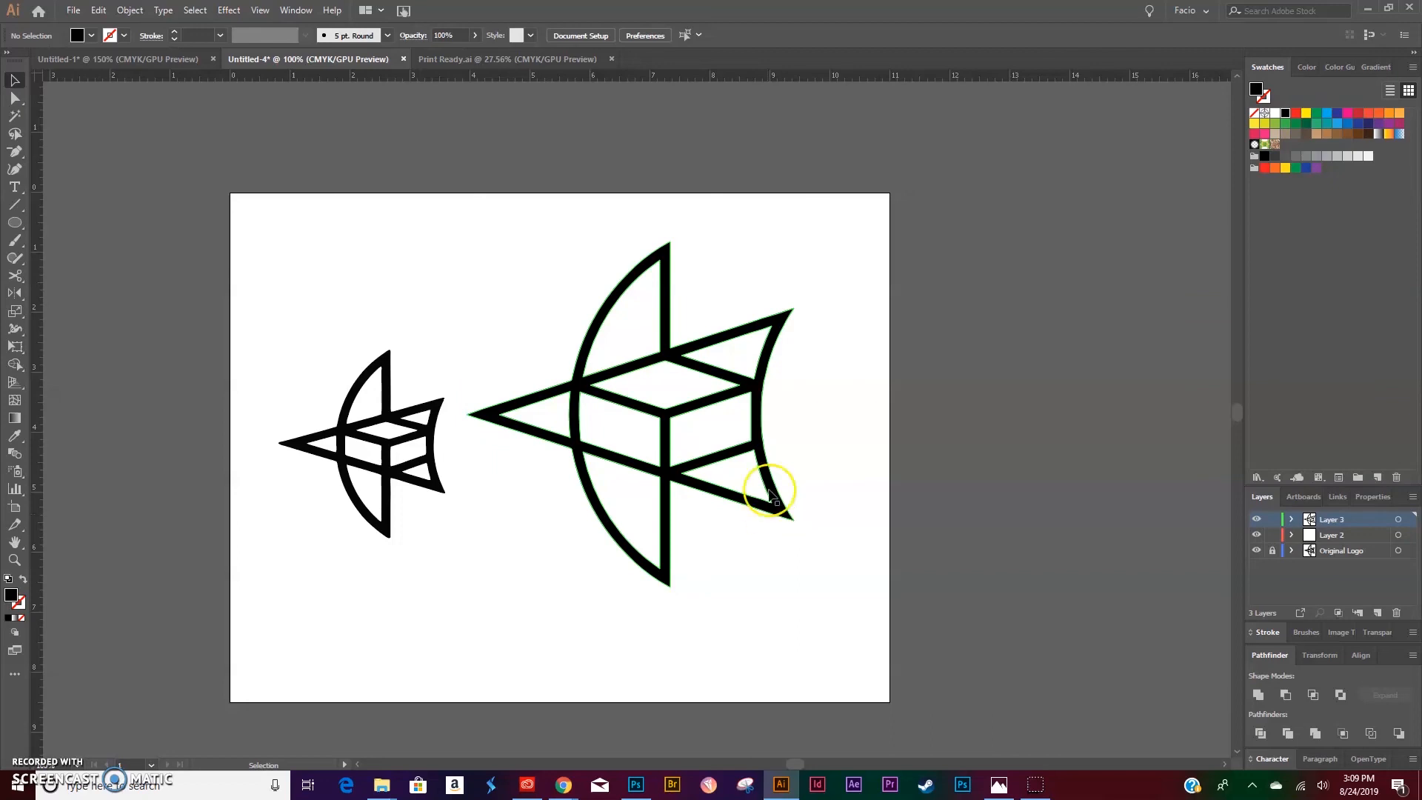
# Release the united bird's compound path and make it a compound path again.
pyautogui.click(755, 408)
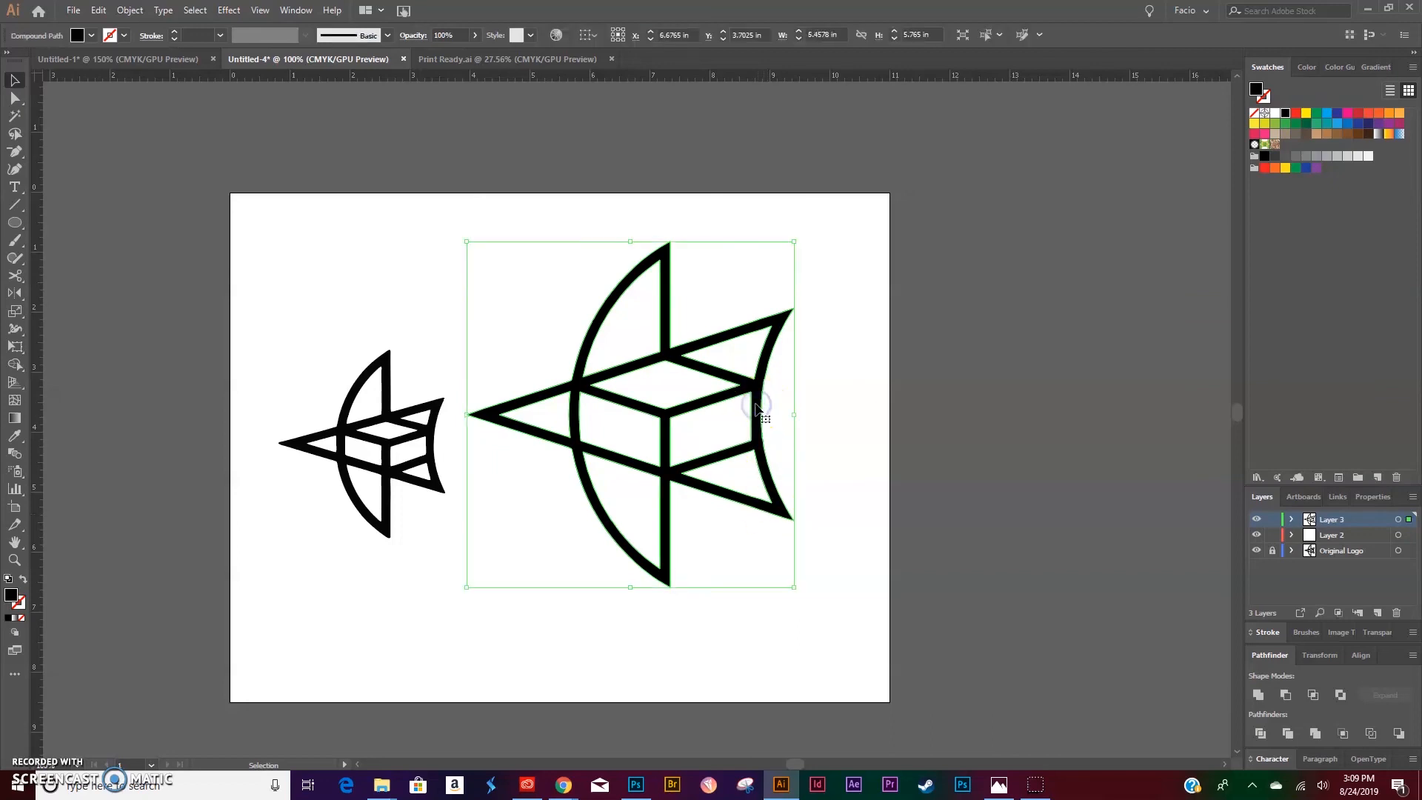
pyautogui.click(129, 10)
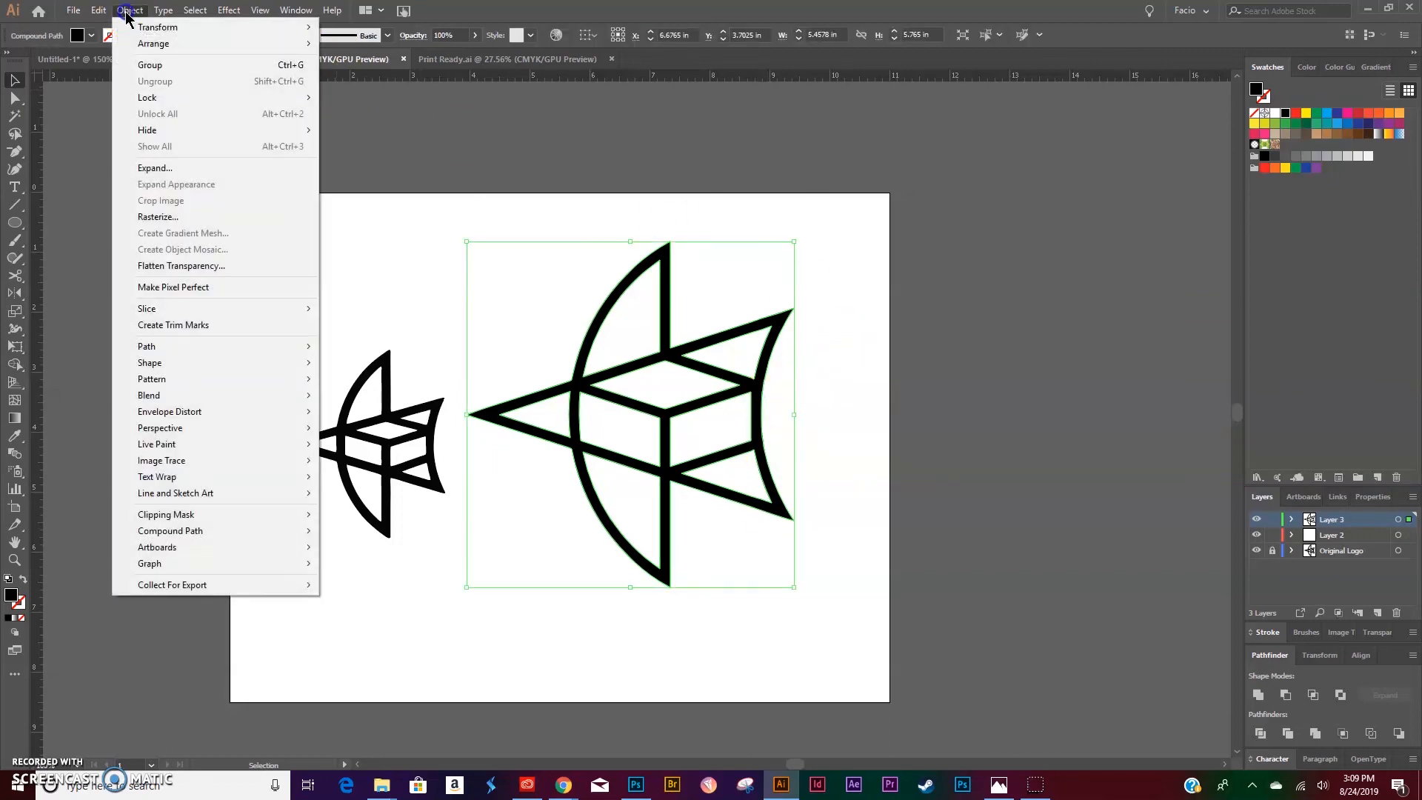
pyautogui.moveTo(300, 532)
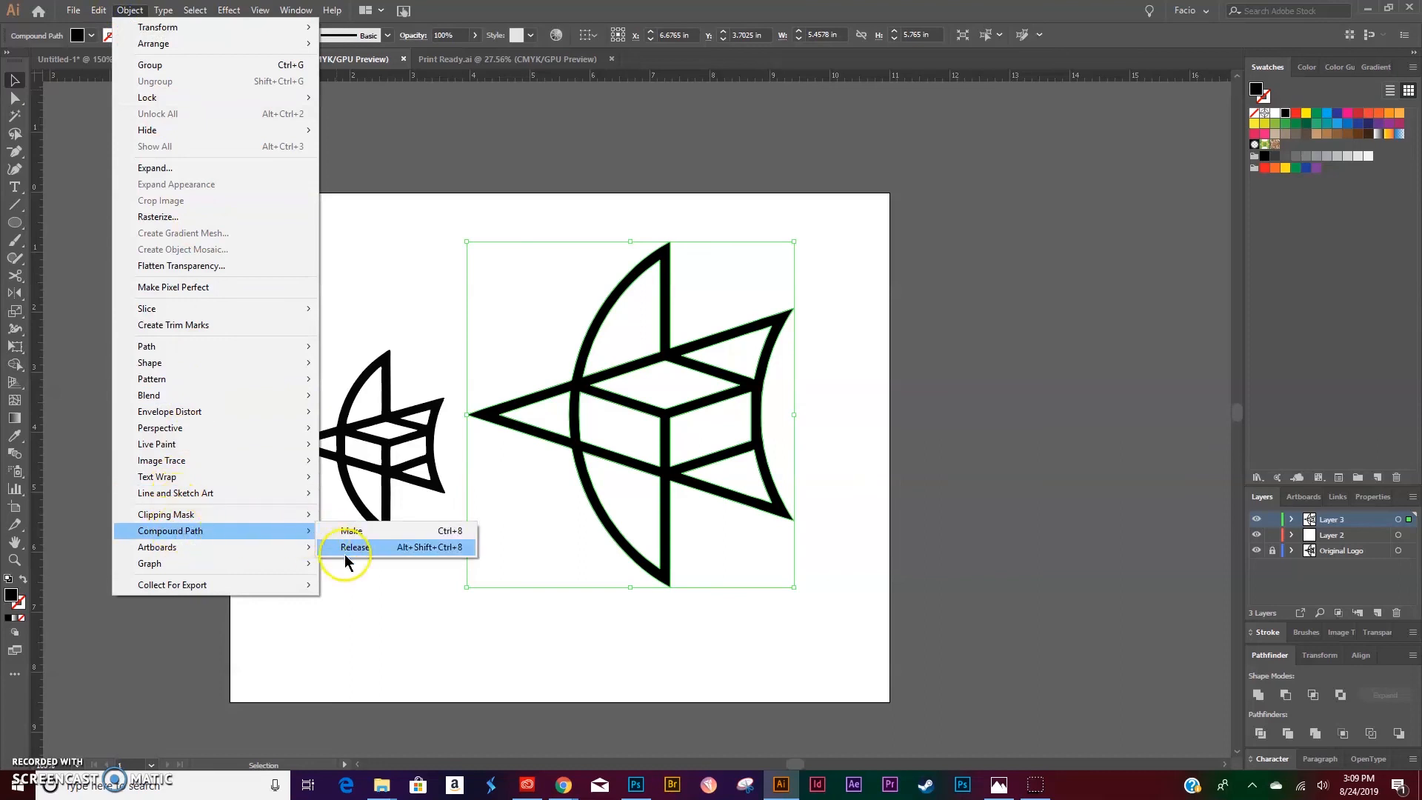
pyautogui.click(345, 547)
pyautogui.click(128, 10)
pyautogui.moveTo(177, 531)
pyautogui.click(371, 531)
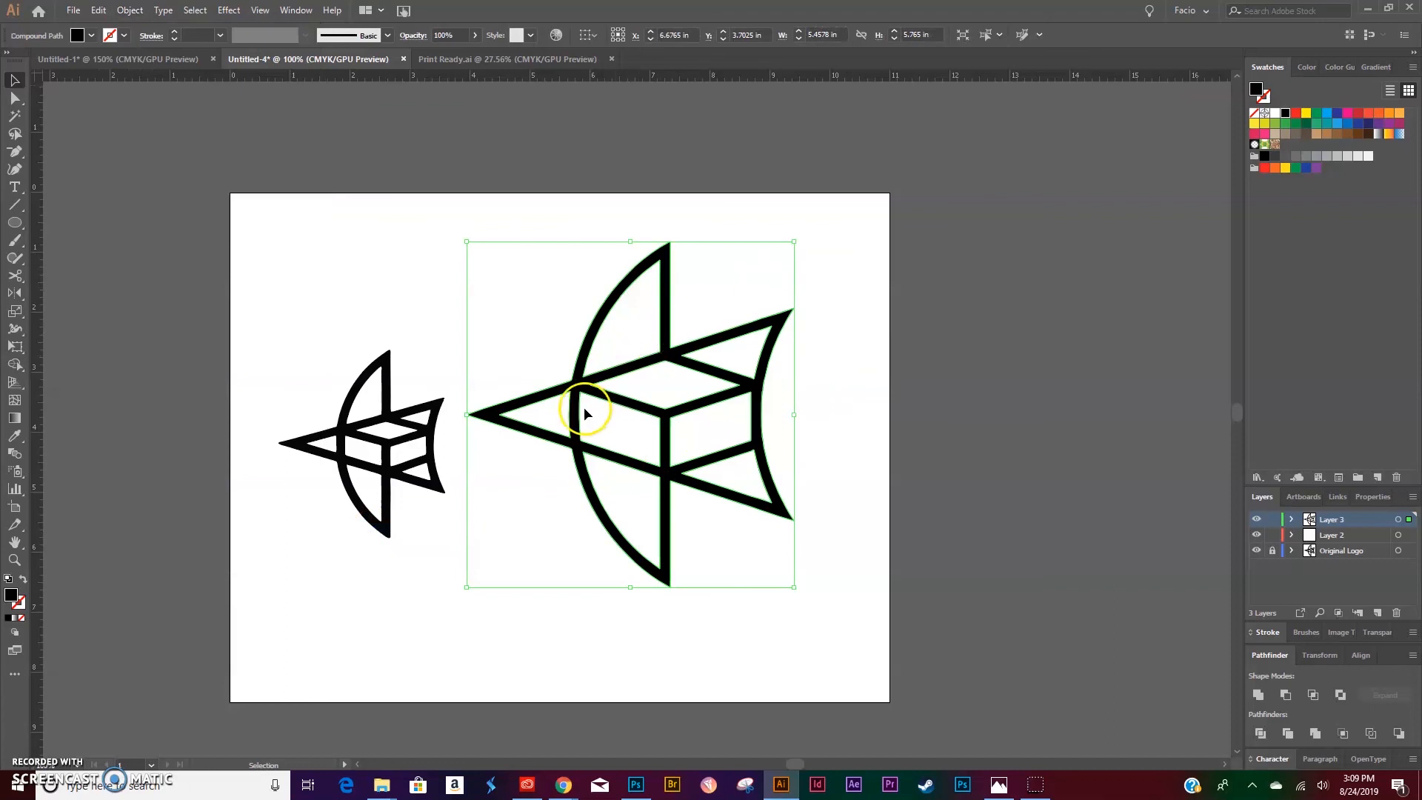
pyautogui.click(491, 647)
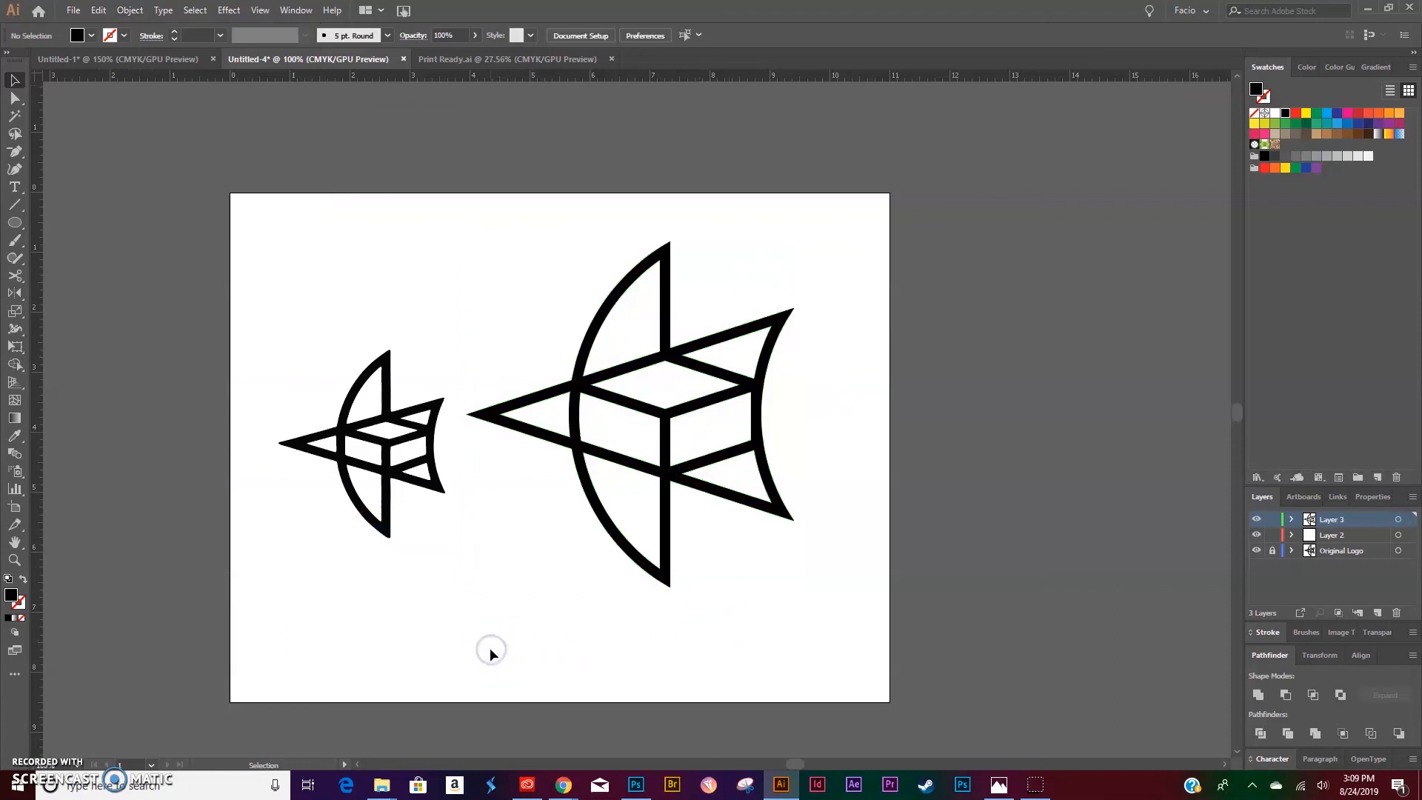